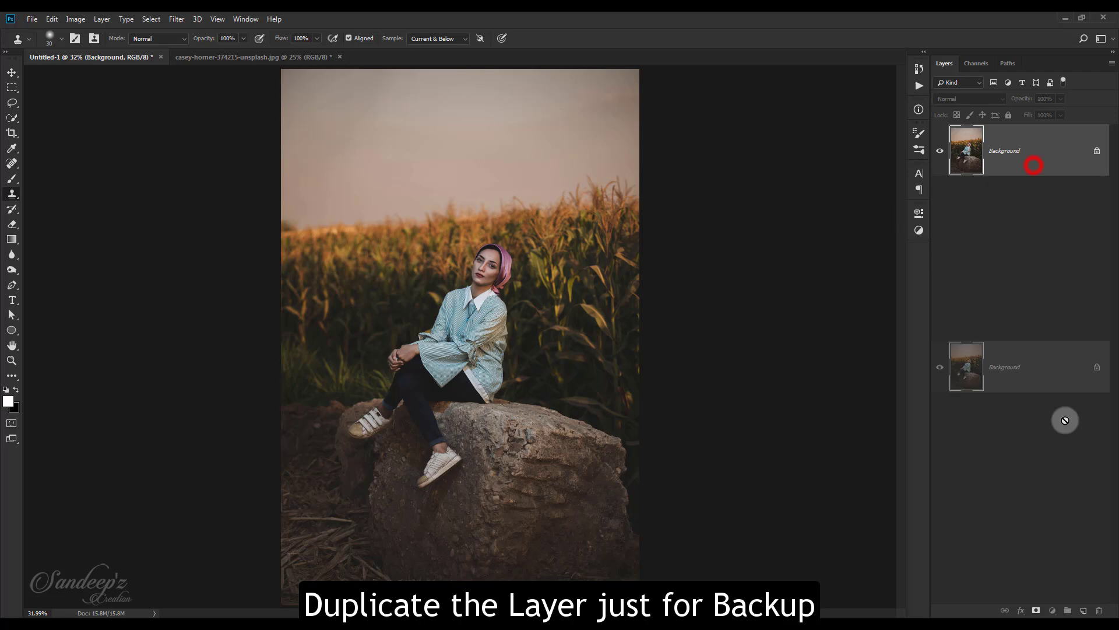
Step: Duplicate the Background, mask the copy to the woman with Select Subject, then duplicate Background again
left_click_drag(1033, 175, 1084, 610)
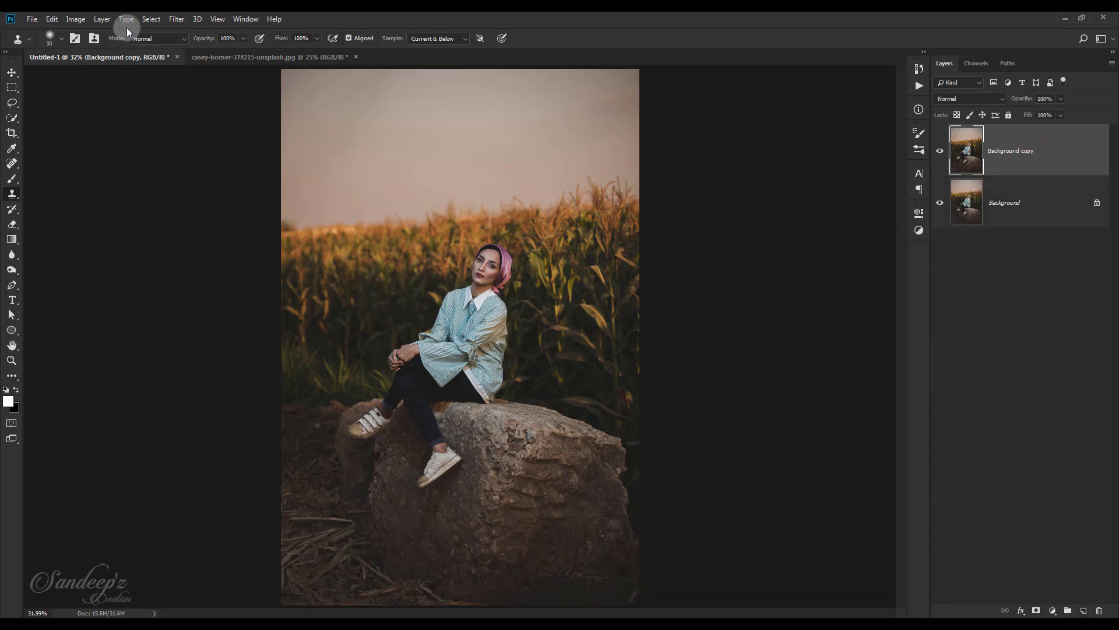
left_click(151, 20)
left_click(163, 145)
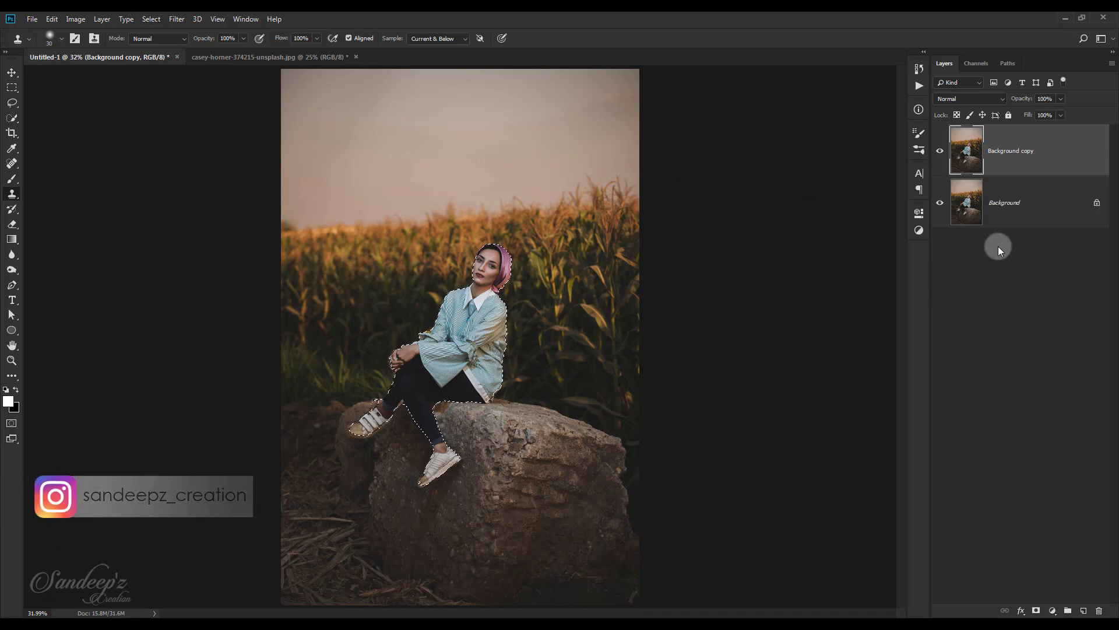
left_click(1036, 610)
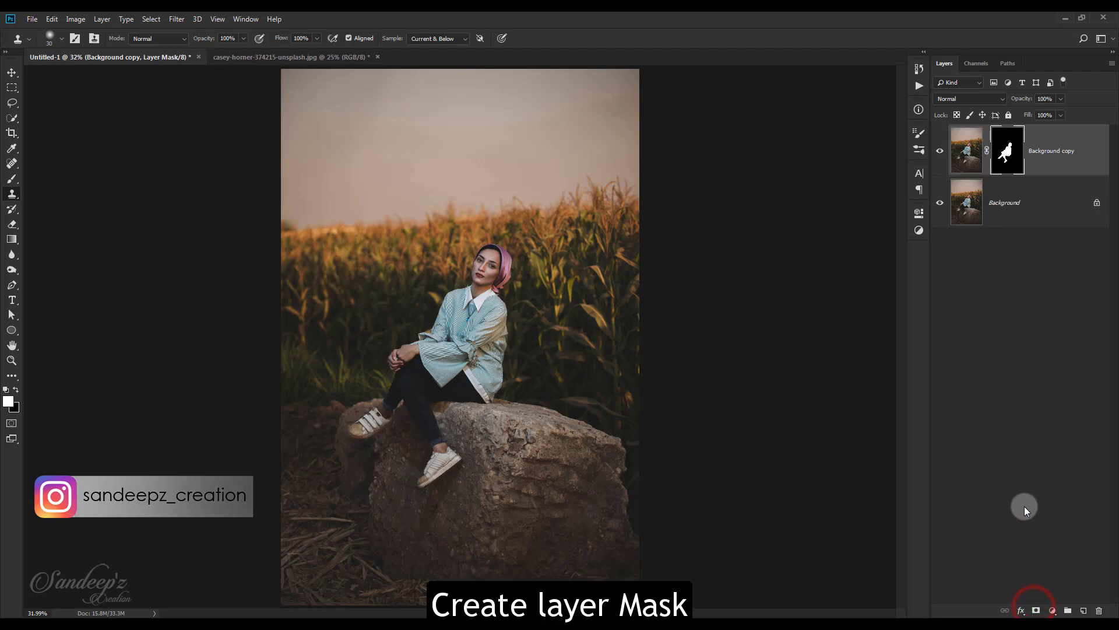
left_click_drag(1043, 218, 1084, 611)
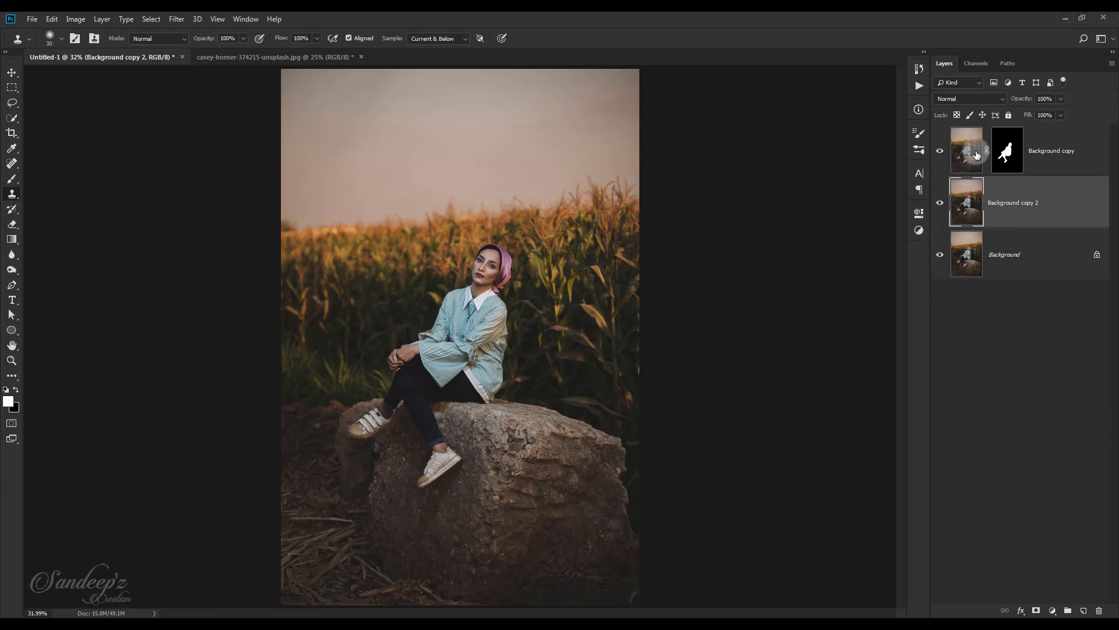
Step: Load the woman's mask as a selection on Background copy 2 and expand it by 60 pixels
left_click(1004, 161, "ctrl")
left_click(941, 152)
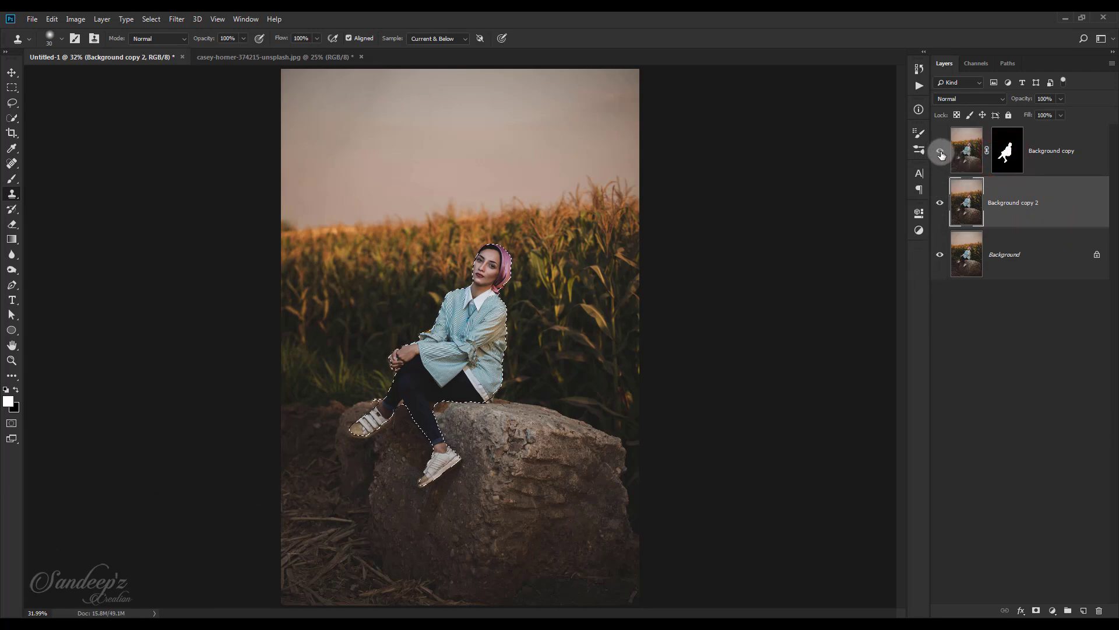
left_click(1010, 198)
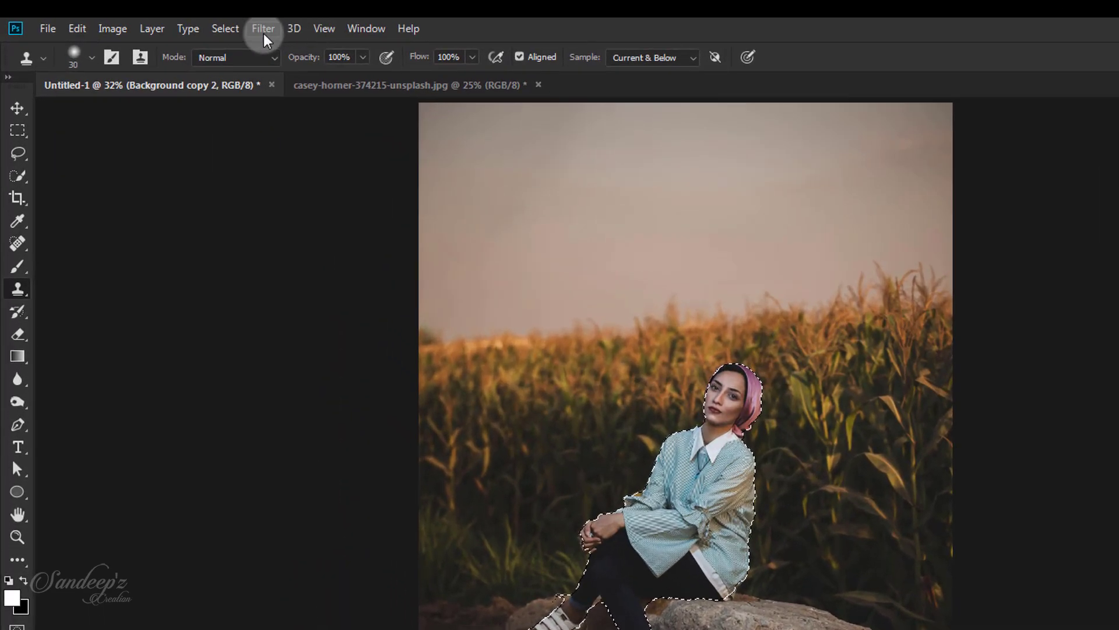
left_click(201, 22)
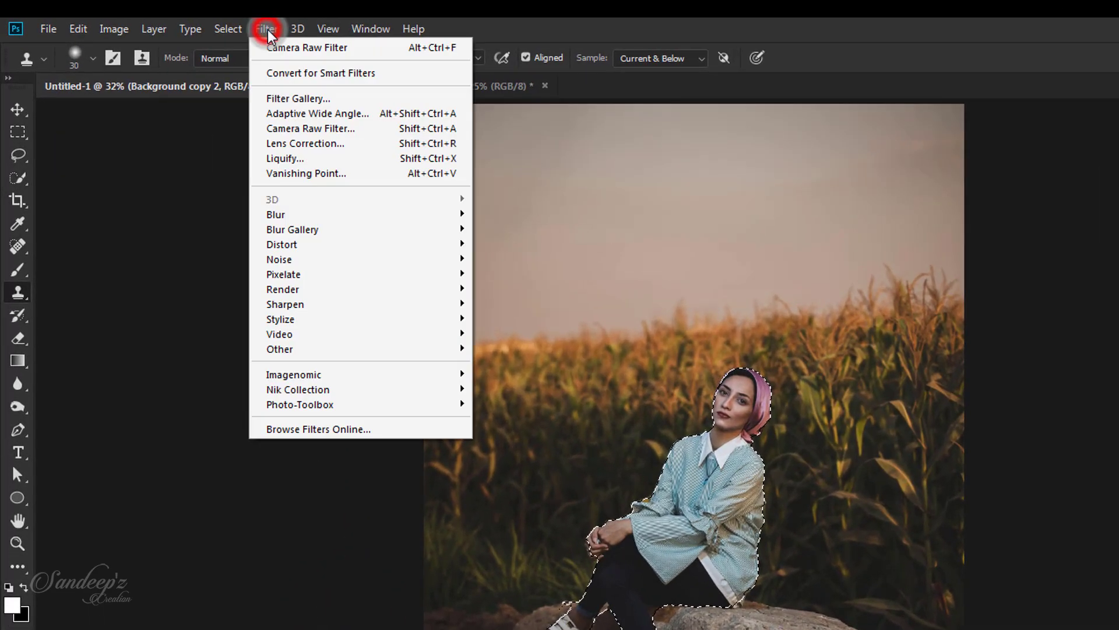
mouse_move(243, 259)
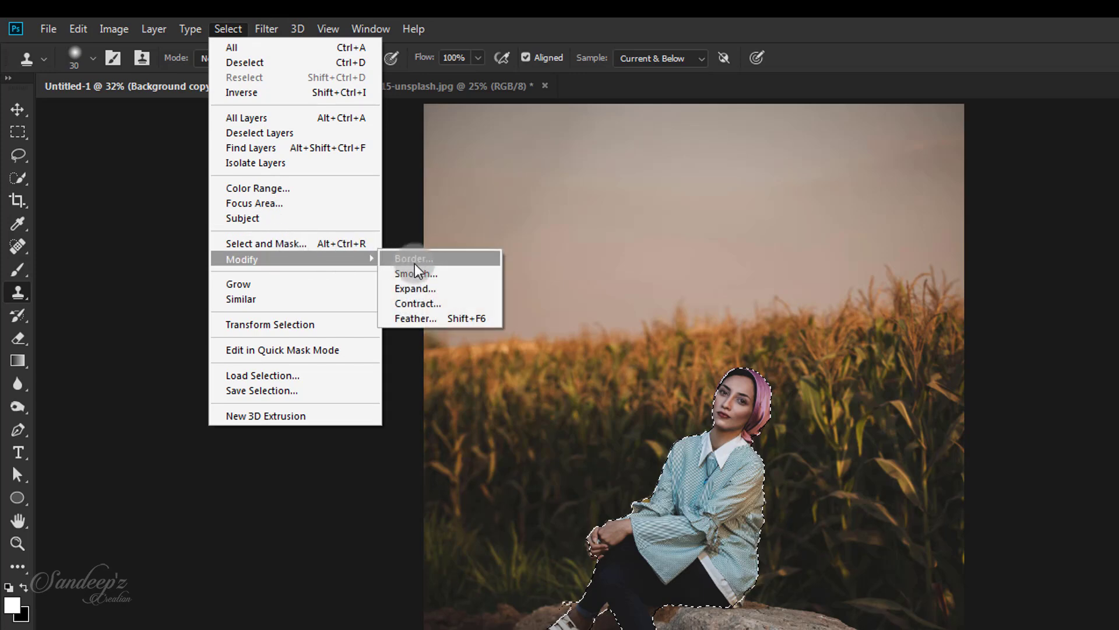
left_click(420, 285)
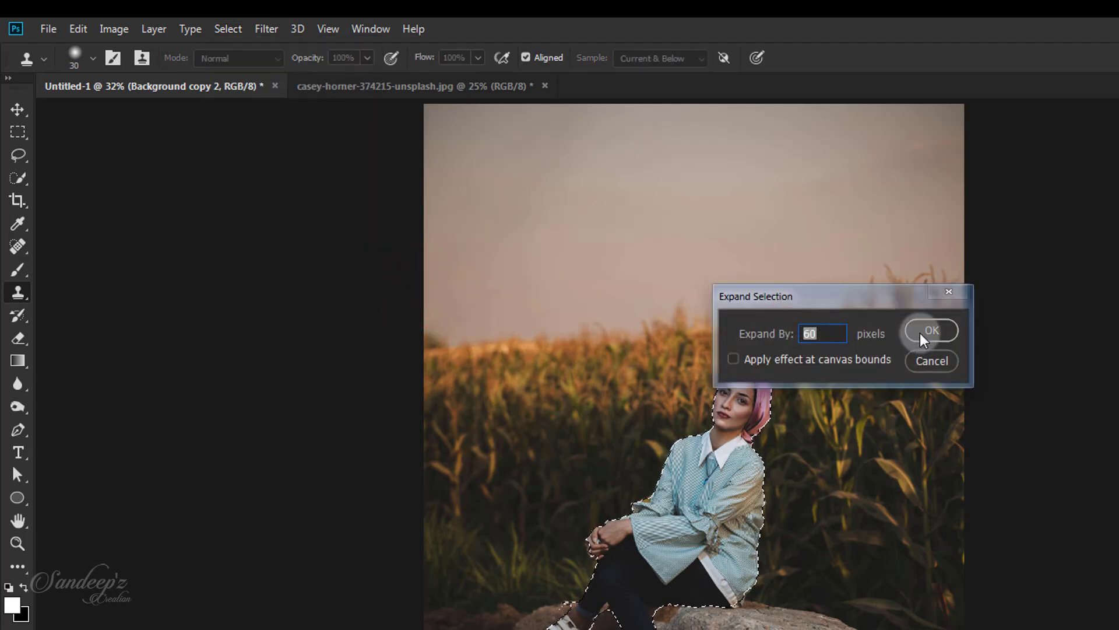
left_click(931, 331)
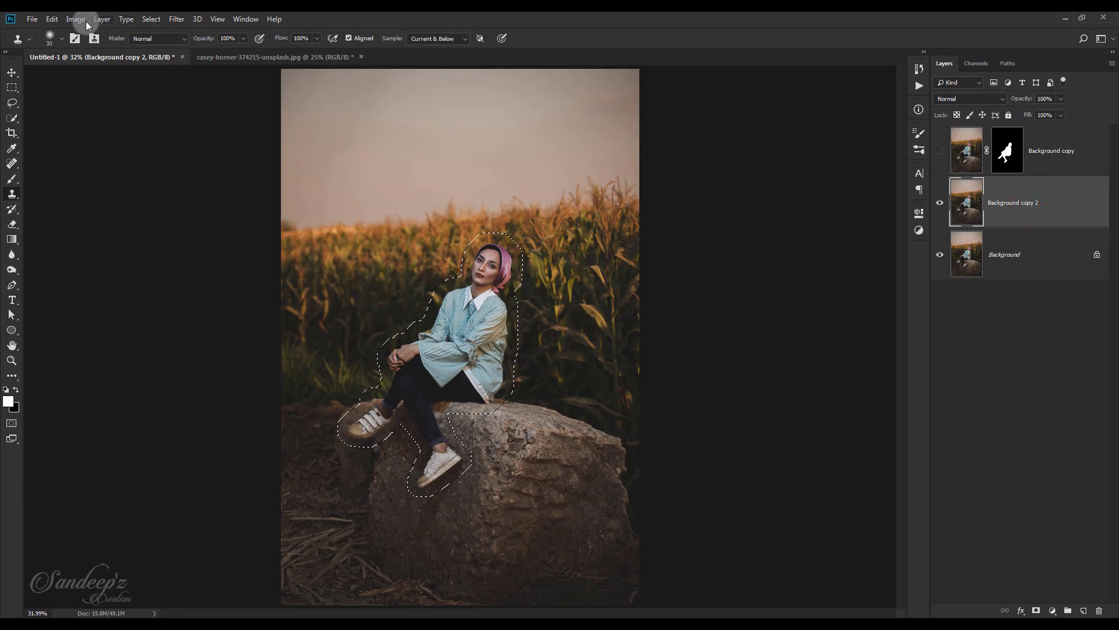
Step: Content-Aware fill the expanded selection to erase the woman, deselect, and toggle the masked woman layer
left_click(52, 18)
left_click(67, 187)
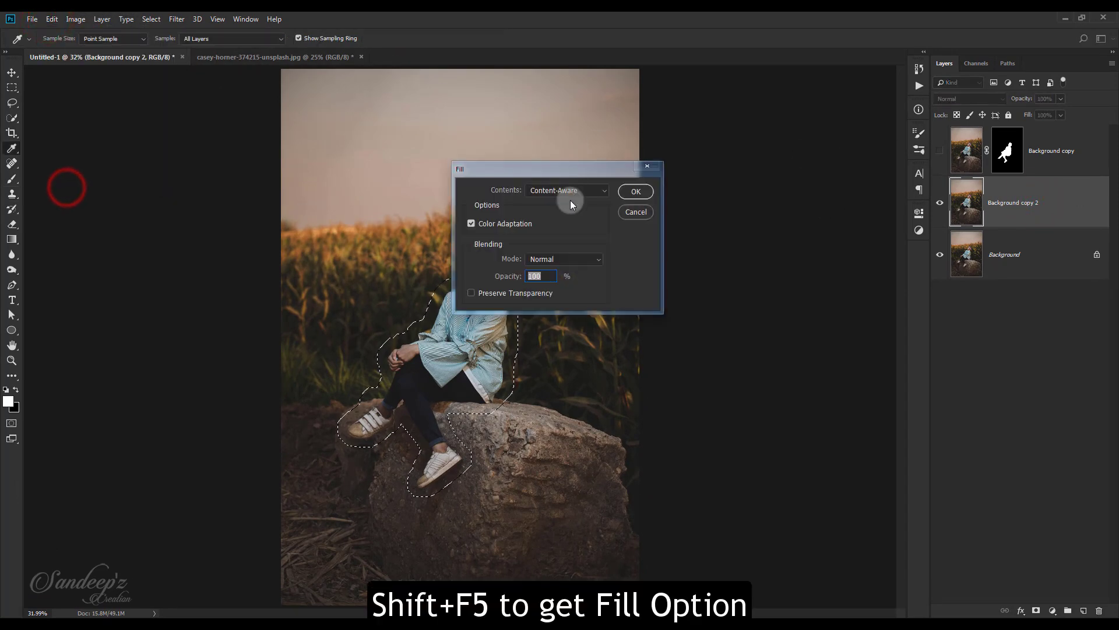
left_click(562, 190)
left_click(636, 192)
key("s")
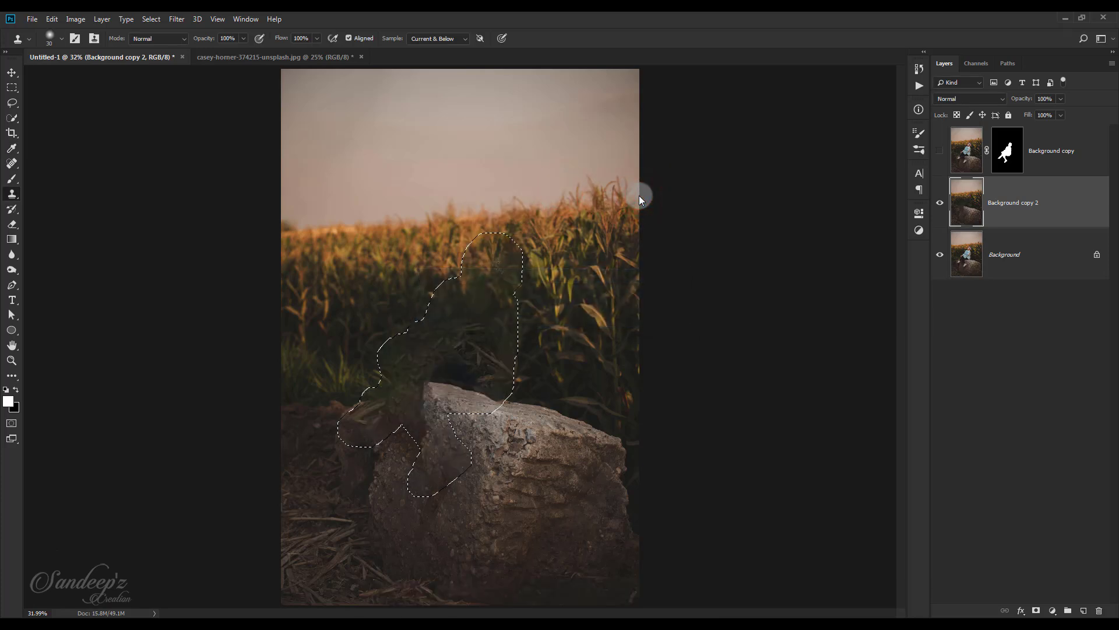
key("ctrl+d")
left_click(941, 153)
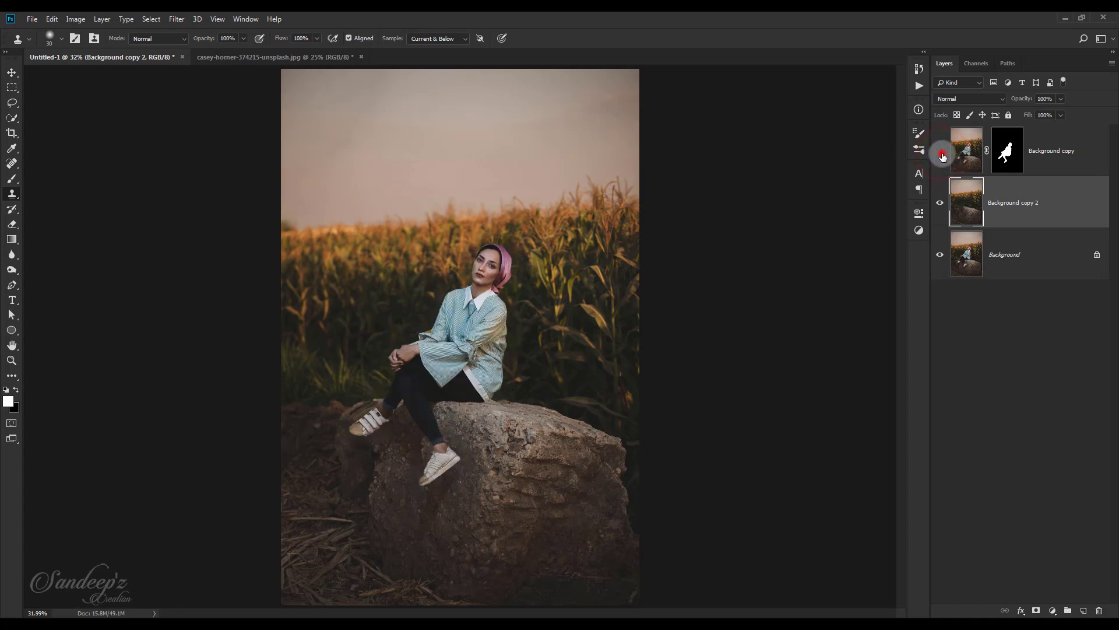
left_click(941, 153)
Step: Make a third Background copy and drag the casey-homer sunset sky photo into Untitled-1 as Layer 1
left_click(1020, 205)
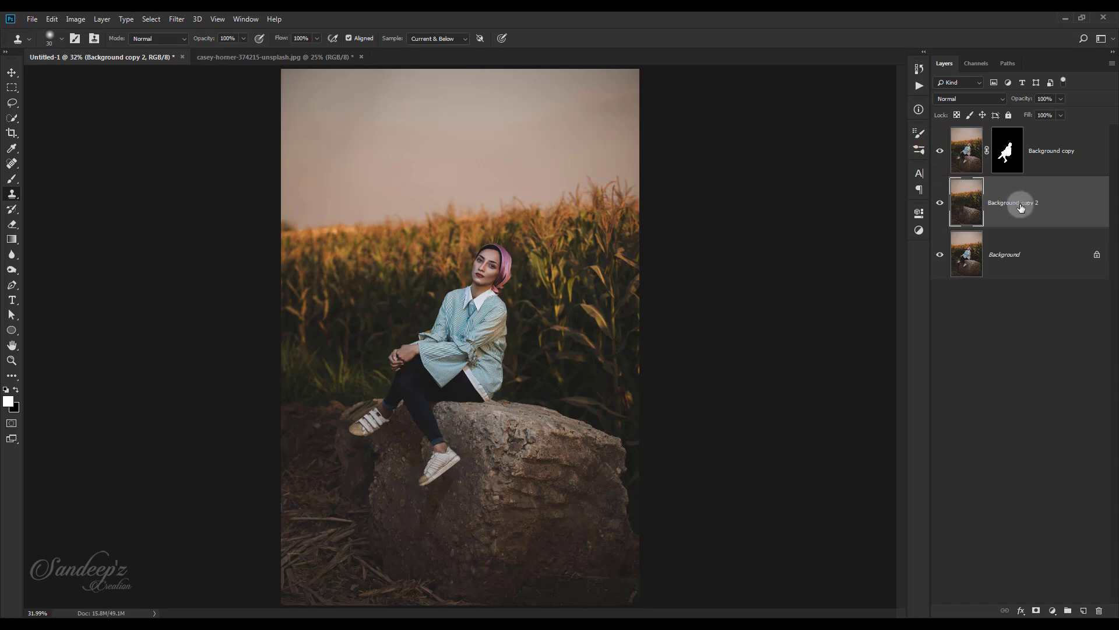
left_click_drag(1040, 253, 1083, 610)
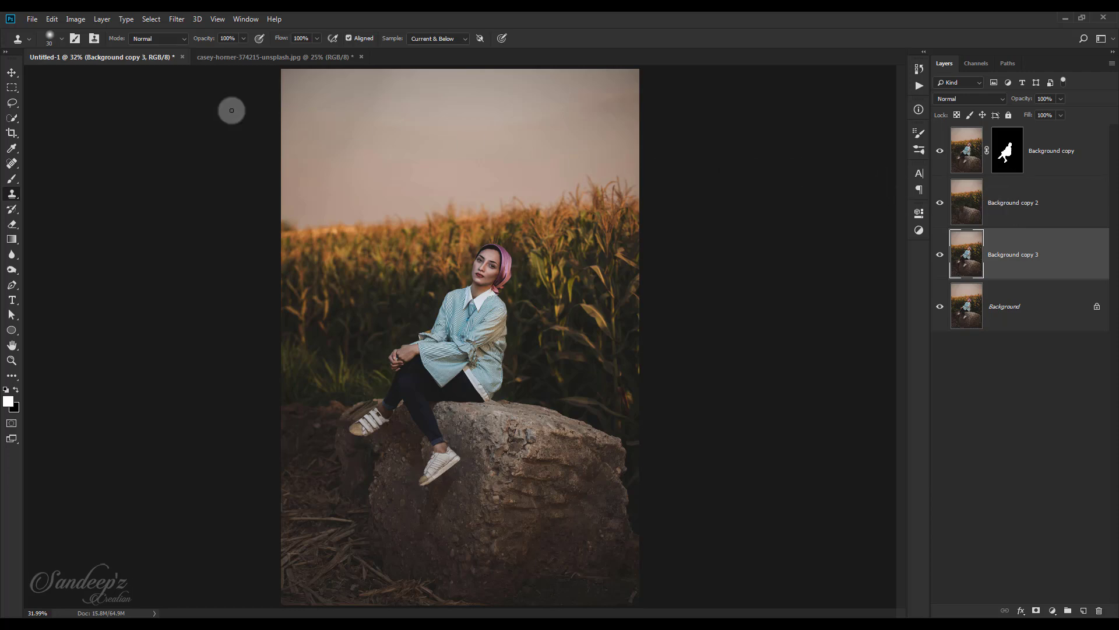
left_click(221, 63)
key("v")
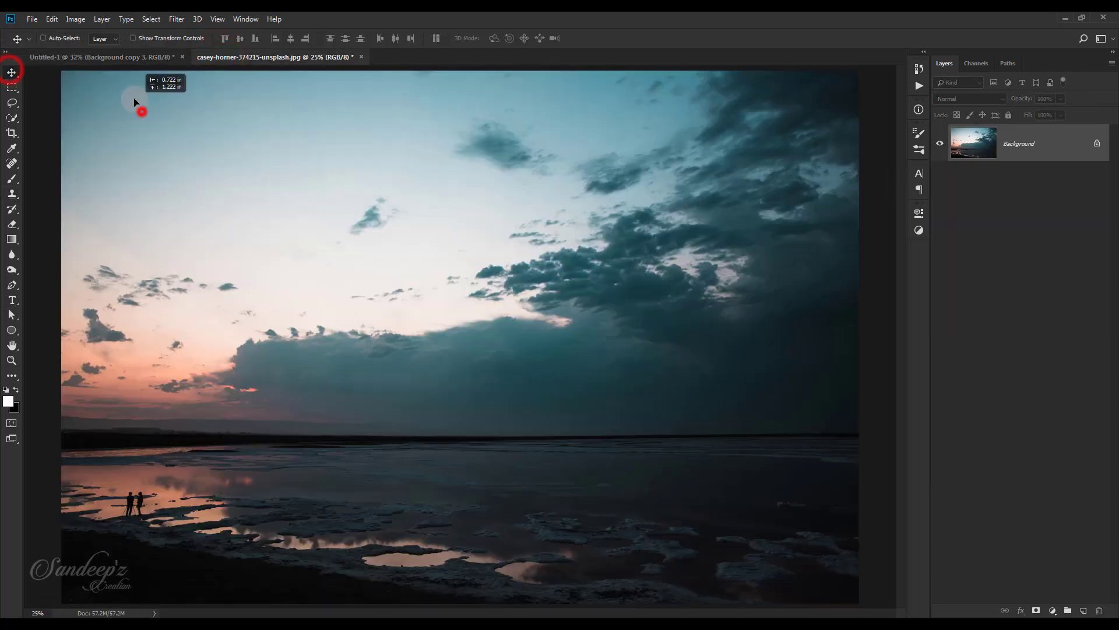
mouse_move(142, 111)
left_mouse_down()
mouse_move(113, 56)
mouse_move(379, 228)
left_mouse_up()
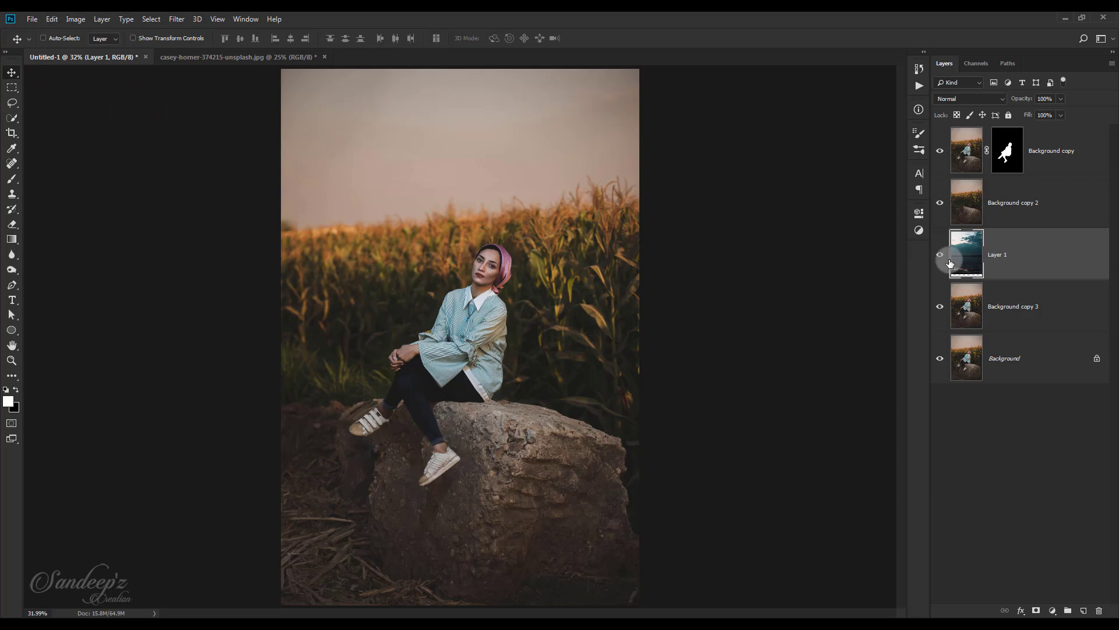
Step: Mask Background copy 2 with a reversed vertical gradient so the cloudy sky shows above the field
left_click(1018, 217)
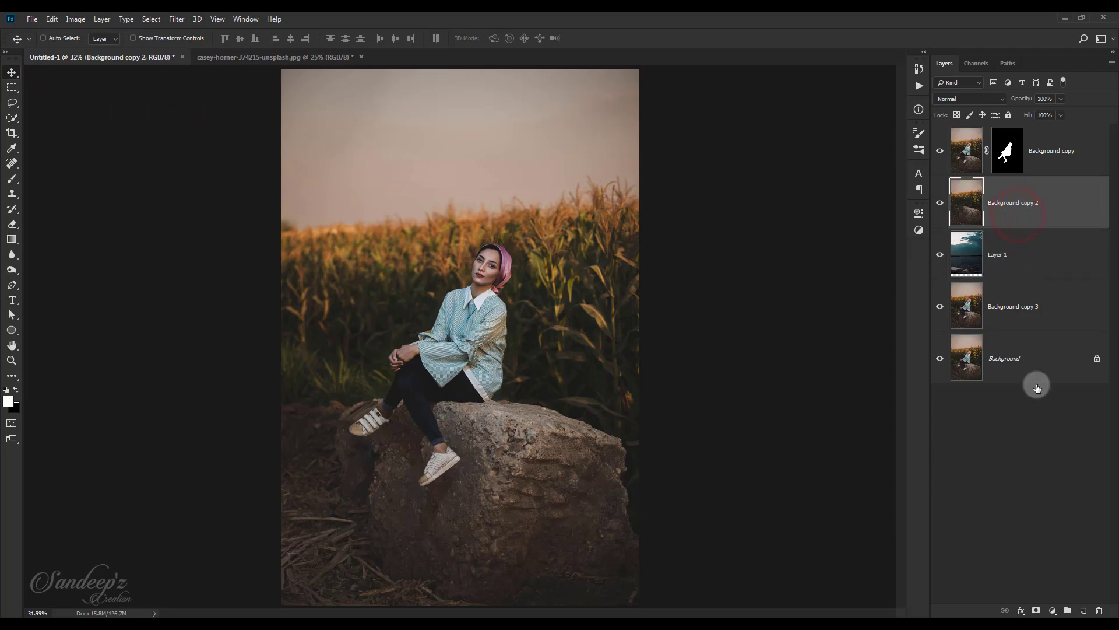
left_click(1036, 611)
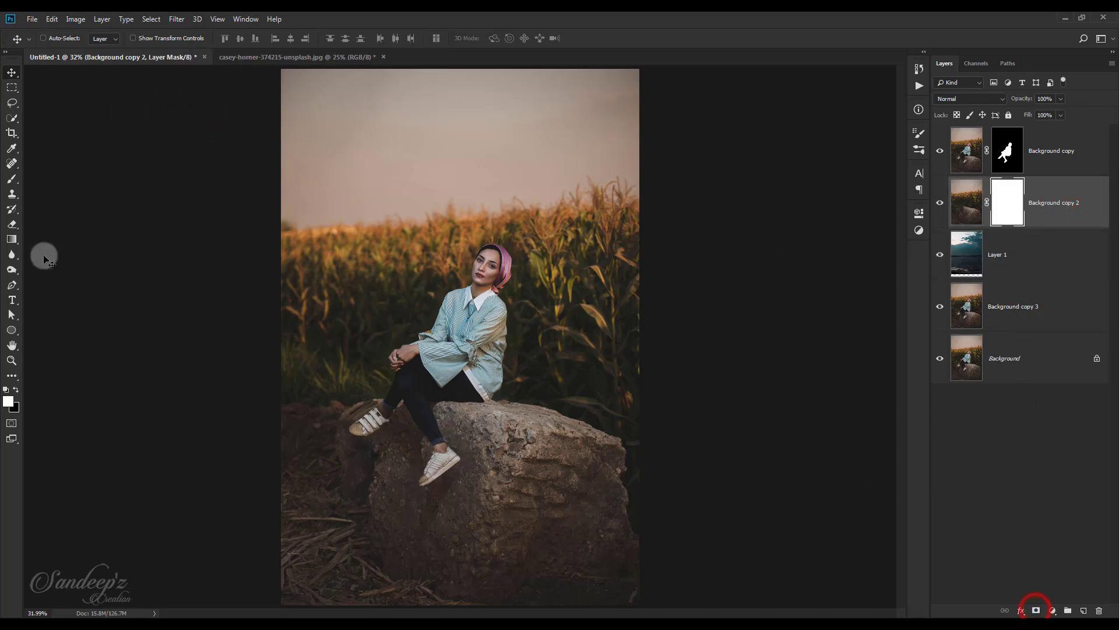
left_click(12, 239)
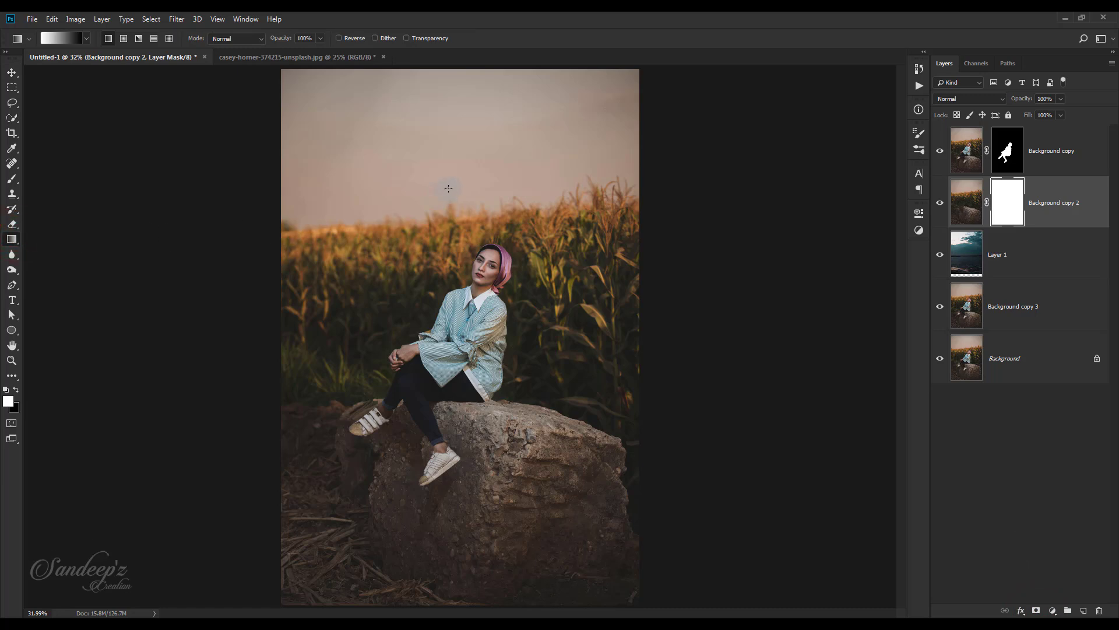
mouse_move(448, 188)
left_mouse_down()
mouse_move(447, 386)
mouse_move(454, 367)
left_mouse_up()
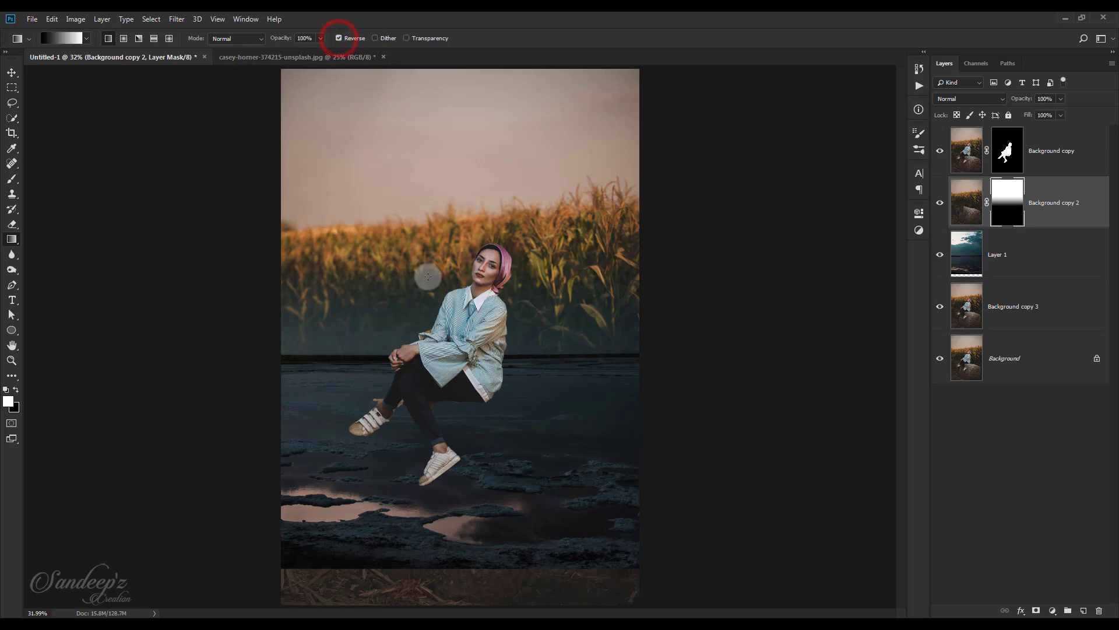
left_click_drag(437, 395, 448, 339)
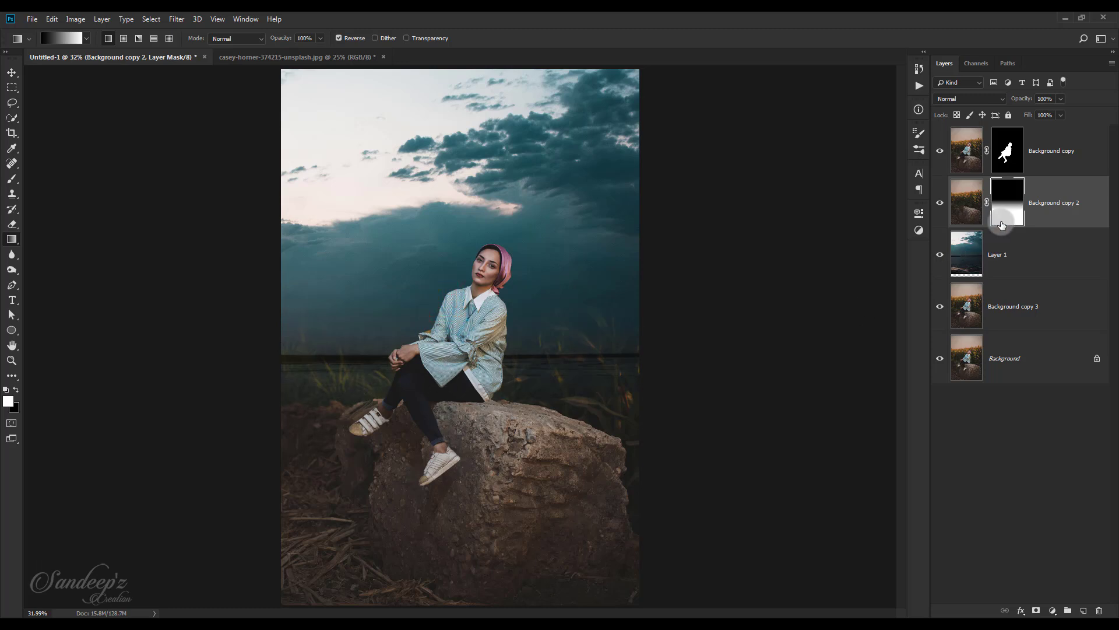
left_click(1015, 265)
Step: Flip the sky layer horizontally and slide it left so the pink sunset sits behind the woman
key("ctrl+t")
mouse_move(571, 274)
left_mouse_down()
mouse_move(690, 350)
mouse_move(579, 326)
left_mouse_up()
right_click(586, 326)
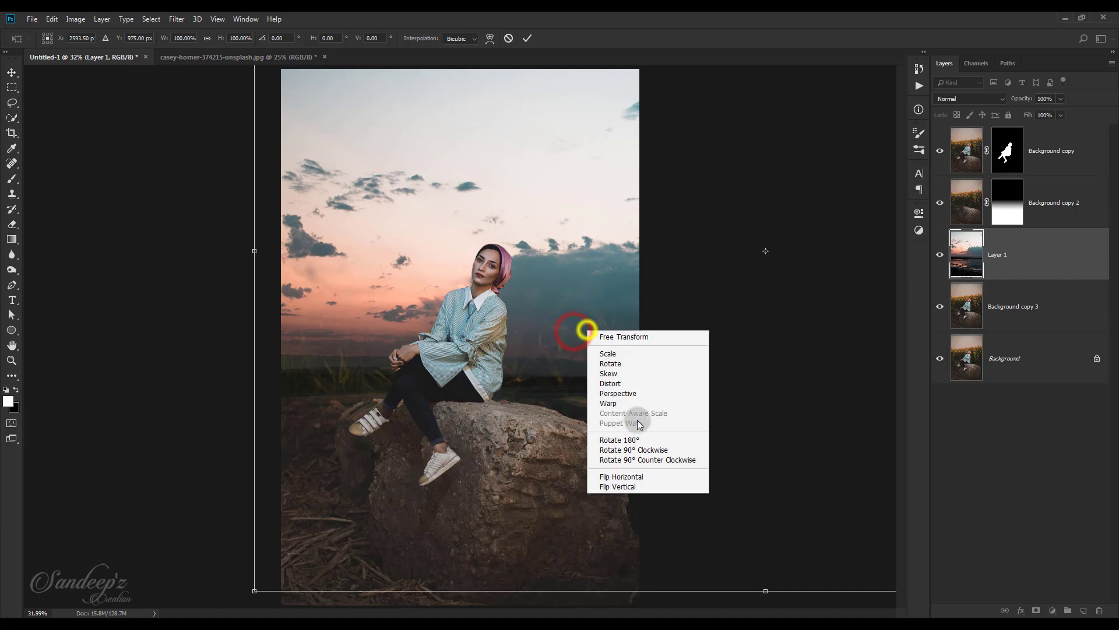
left_click(634, 473)
left_click_drag(591, 411, 317, 375)
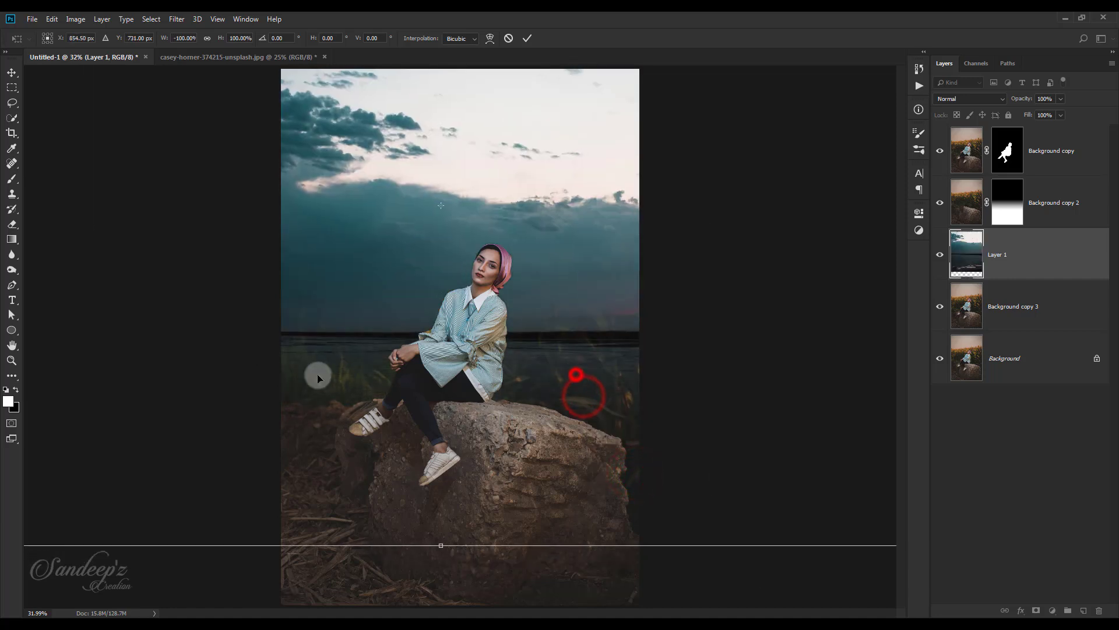
left_click_drag(583, 375, 603, 415)
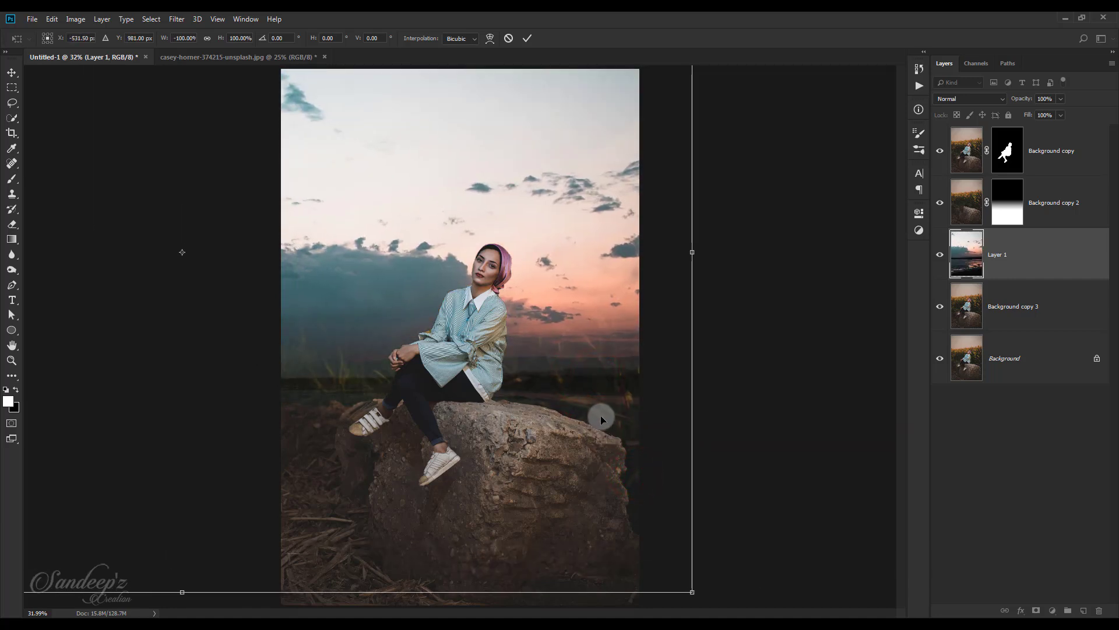
Step: Shrink the sky to about 92%, commit the transform, and fit the canvas on screen
key("ctrl+minus")
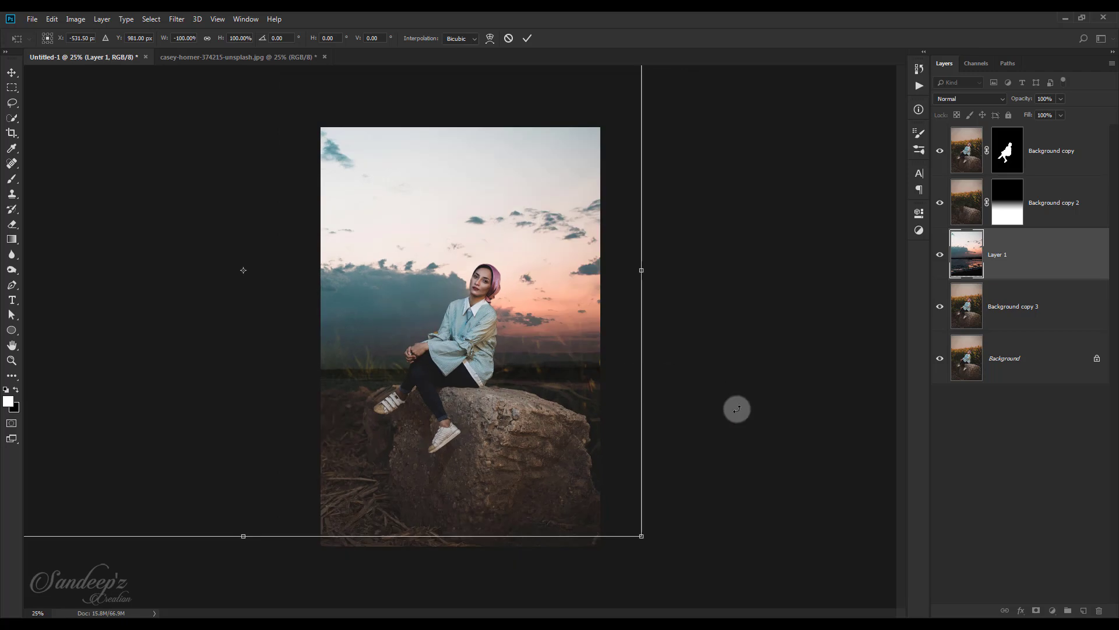
left_click_drag(642, 534, 609, 518)
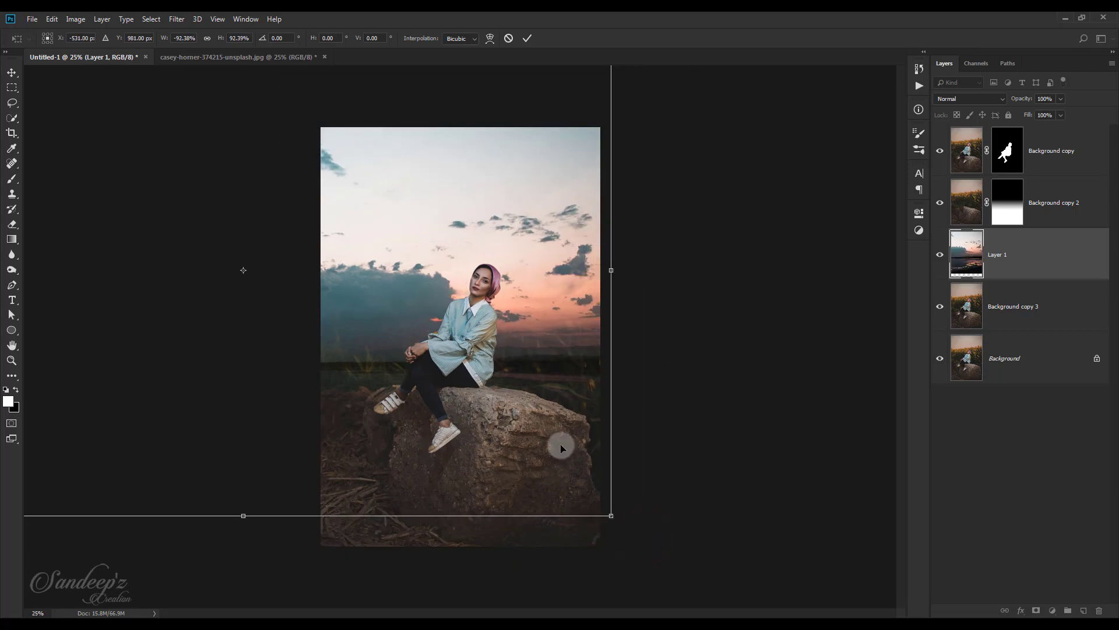
left_click_drag(561, 446, 568, 461)
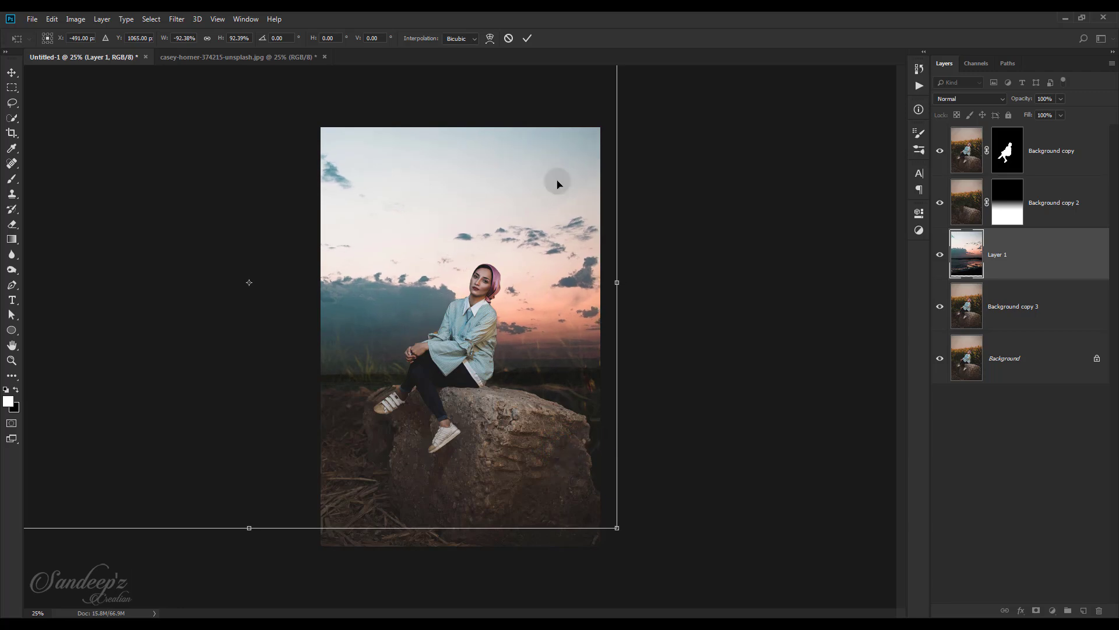
left_click(526, 38)
key("g")
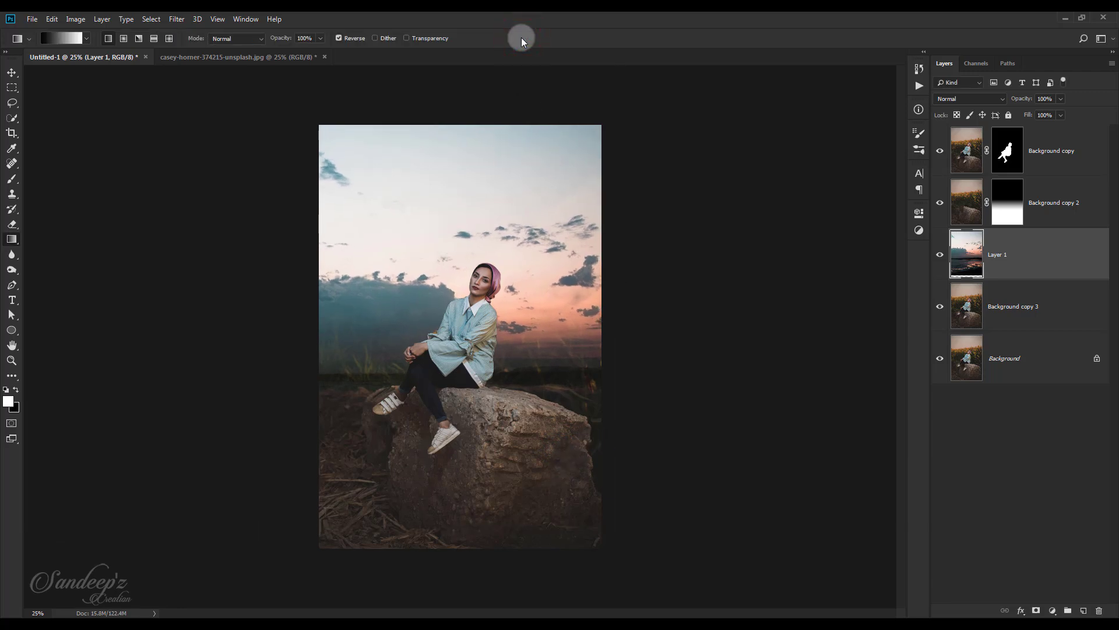
key("ctrl+0")
Step: Move Background copy 3 above copy 2, give it a hide-all mask, and paint the rock back in with a 175–200 brush
left_click(1008, 209)
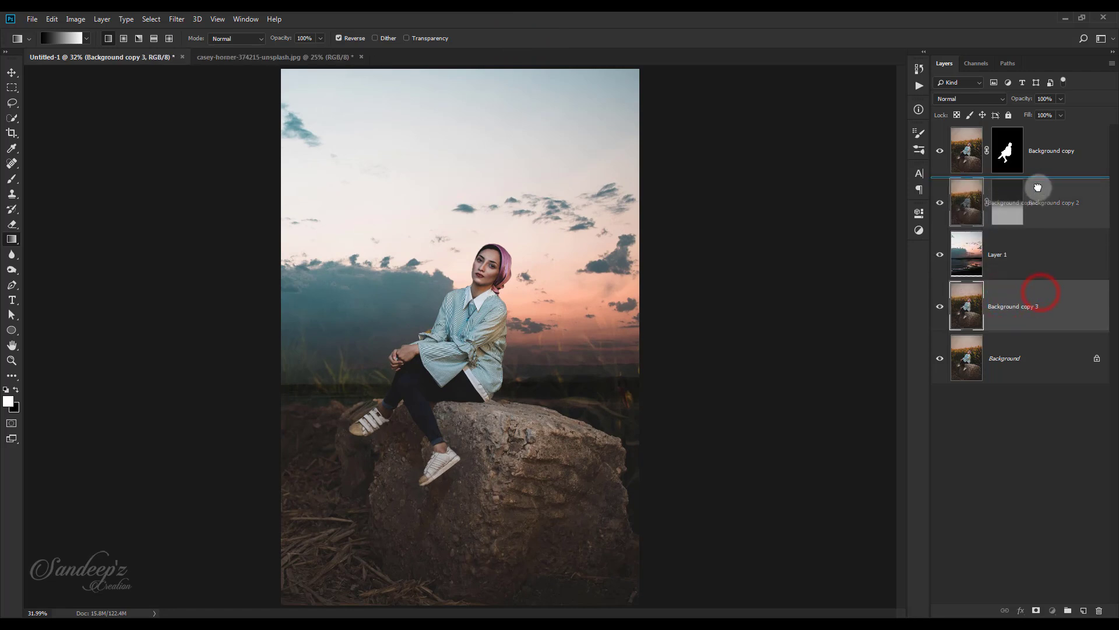
left_click_drag(1007, 301, 1027, 200)
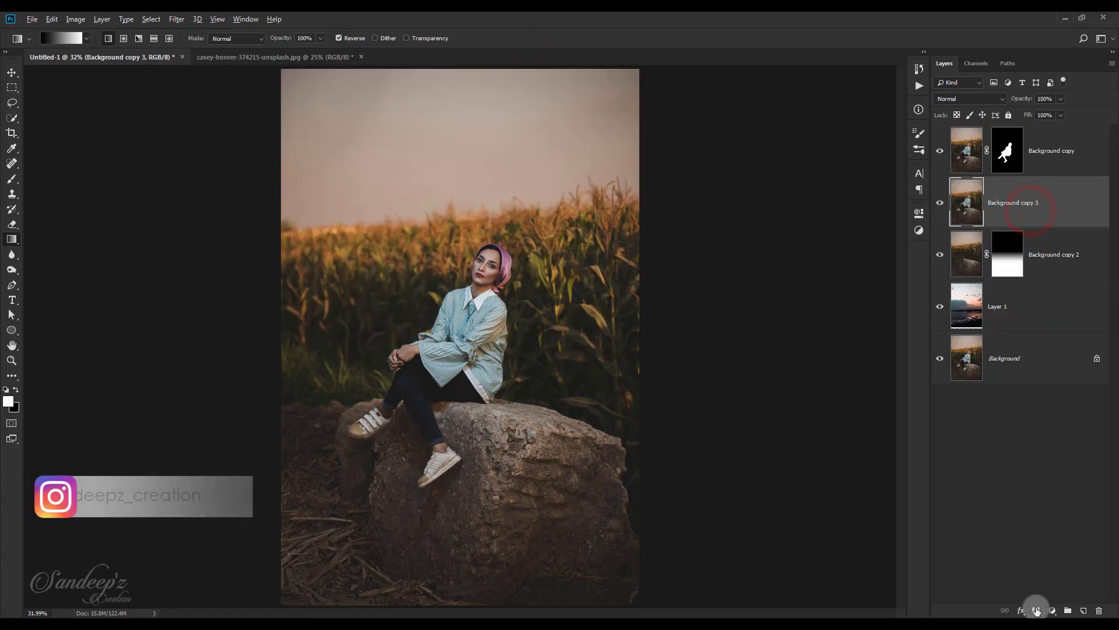
left_click(1037, 610, "alt")
left_click(12, 179)
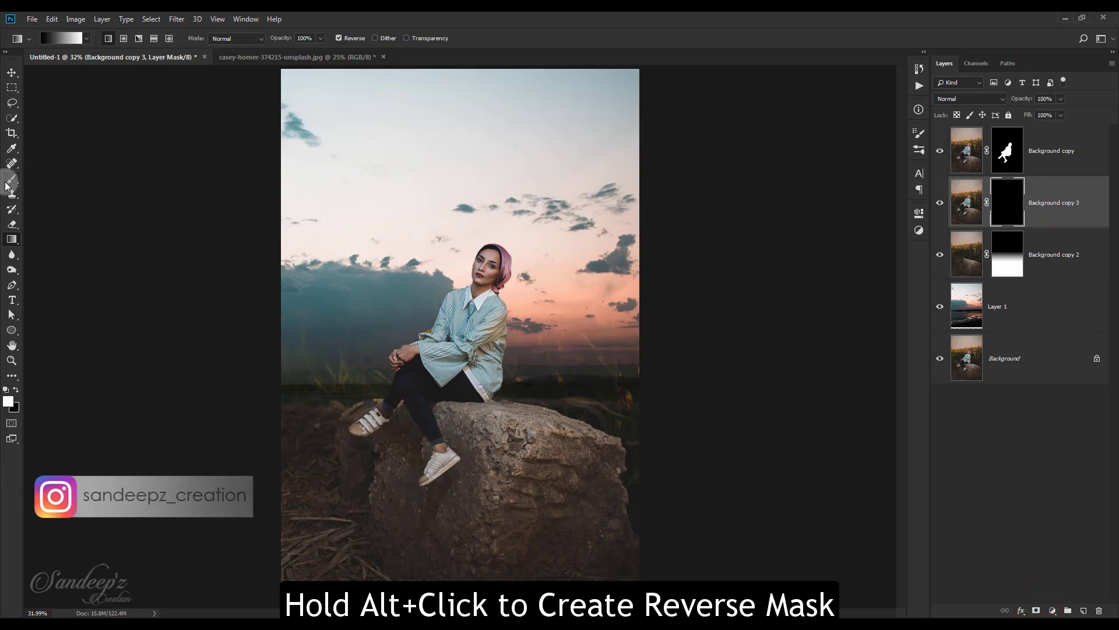
key("bracketleft")
key("bracketleft")
key("bracketleft")
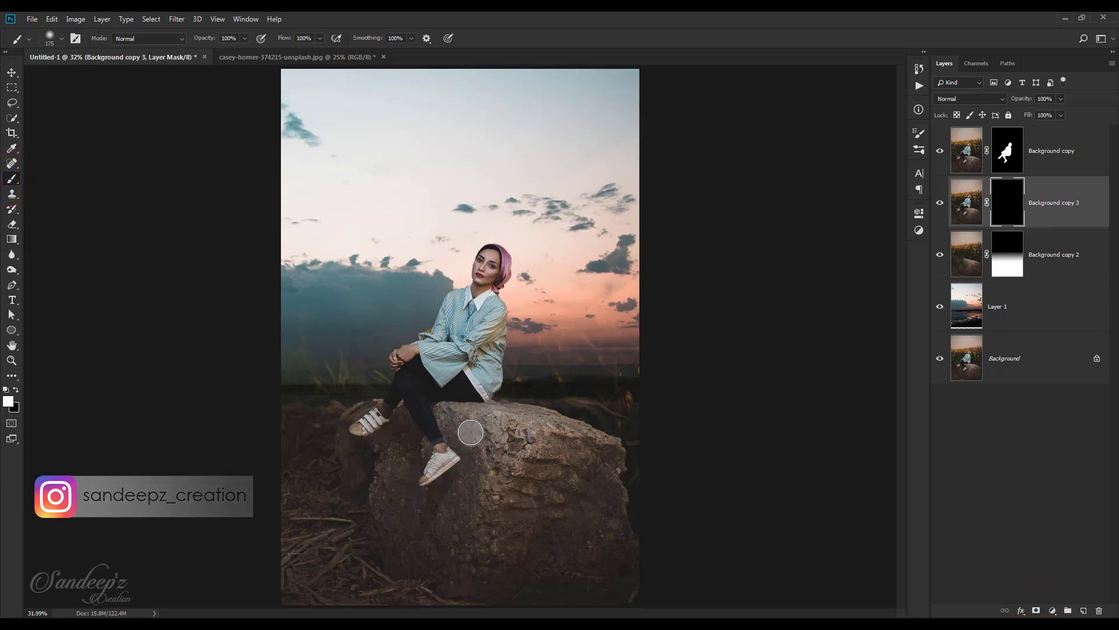
left_click(490, 414)
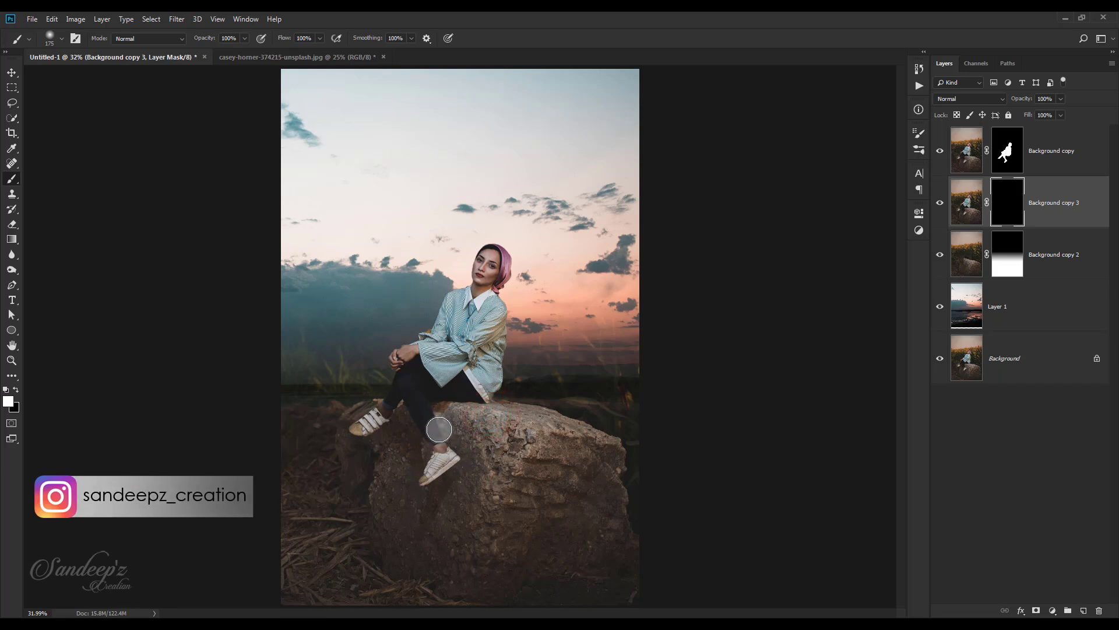
left_click_drag(436, 412, 265, 409)
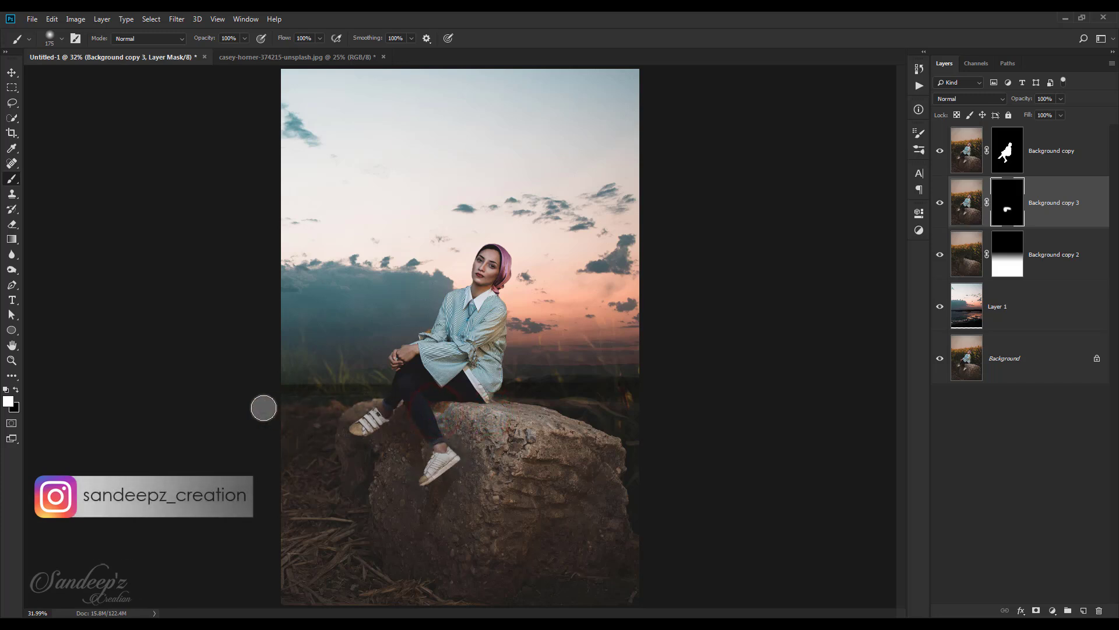
key("bracketright")
key("bracketright")
key("bracketright")
key("bracketright")
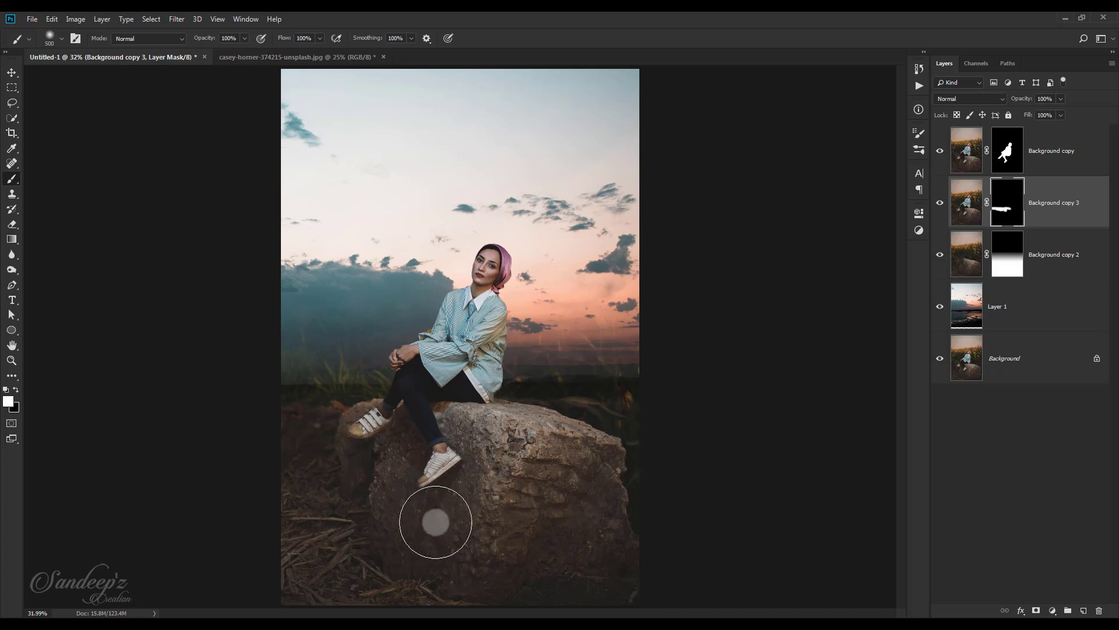
left_click_drag(523, 422, 569, 430)
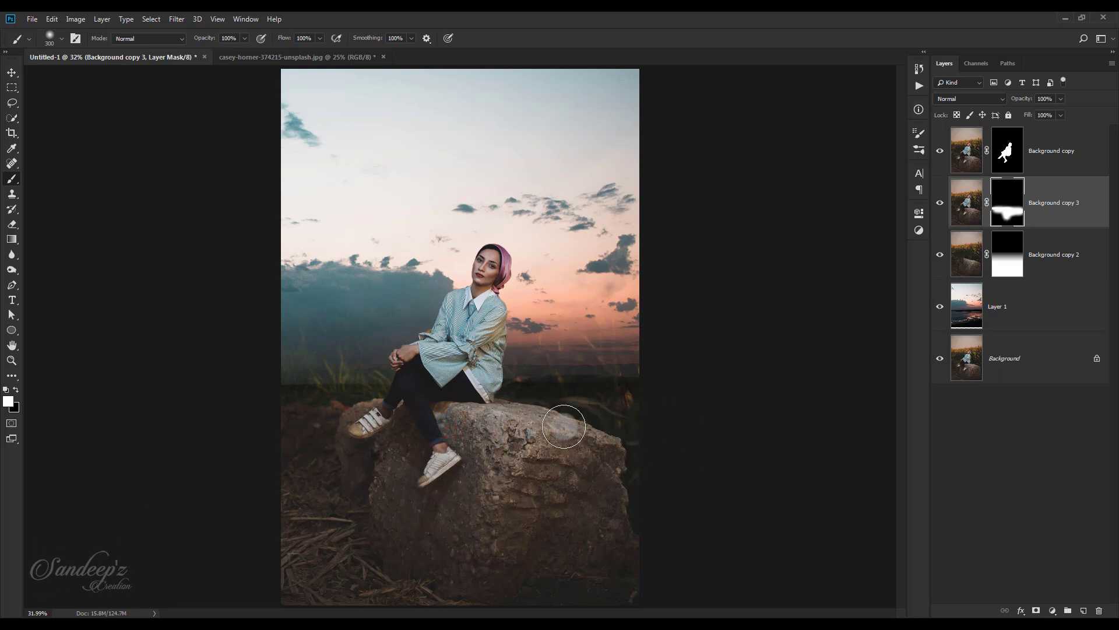
Step: Soften Background copy 2's mask along the horizon and around the rock with a 700 brush at 23% flow
left_click(996, 263)
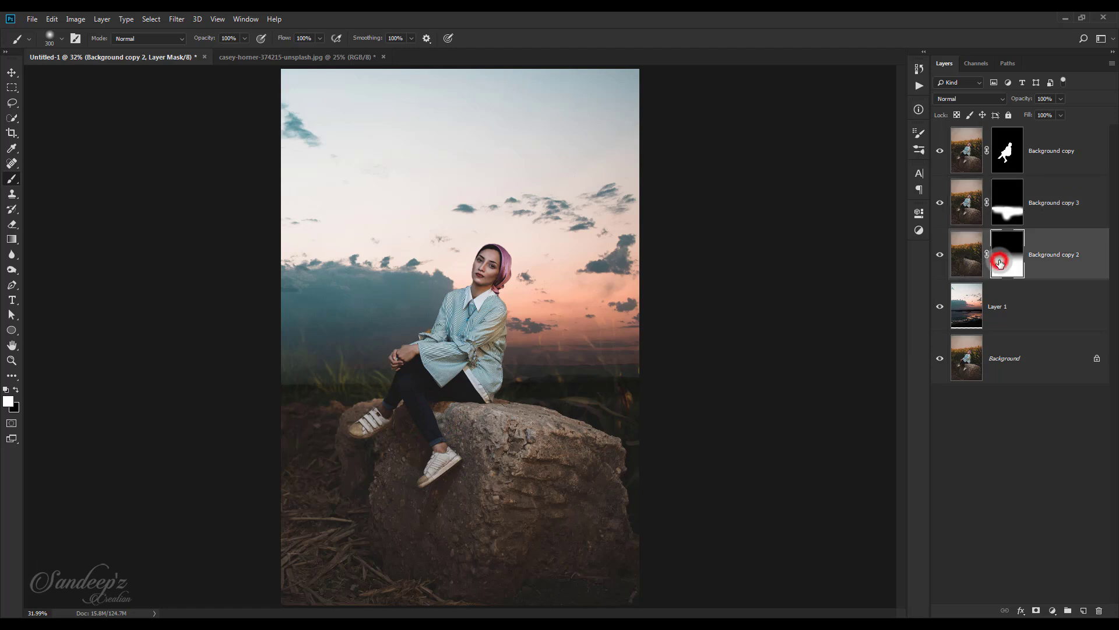
left_click(15, 181)
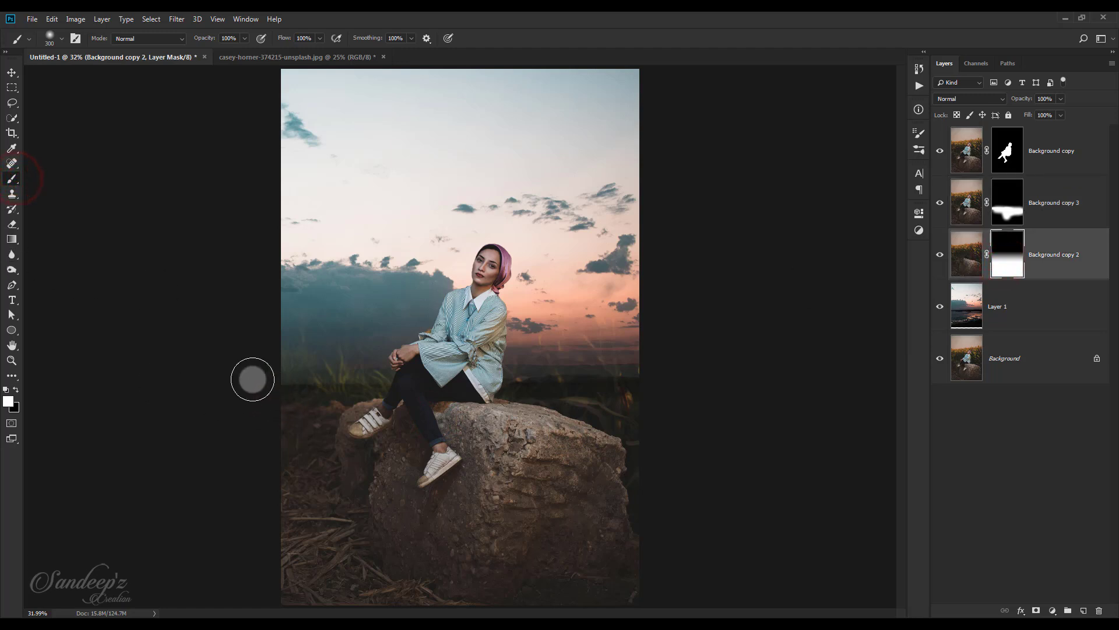
left_click_drag(285, 38, 240, 43)
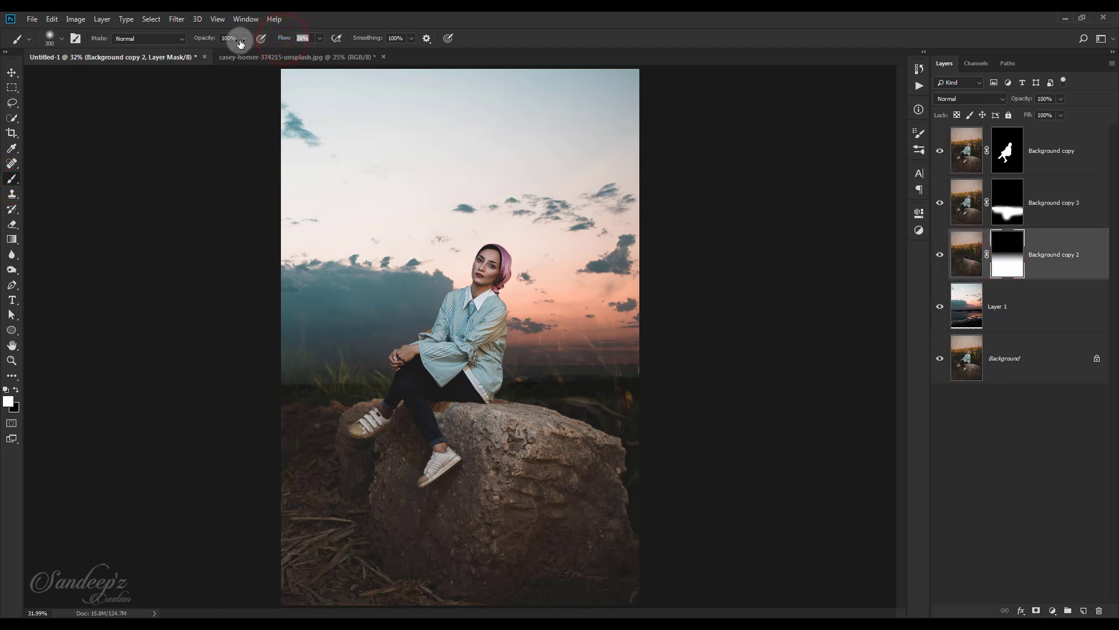
left_click(260, 387)
key("]")
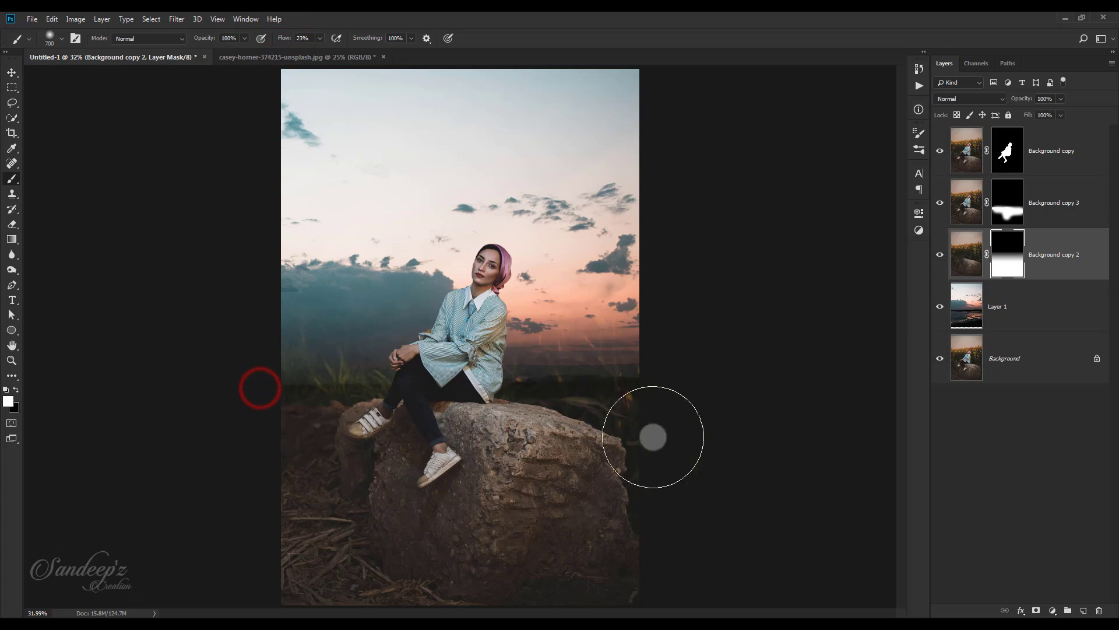
left_click(247, 375)
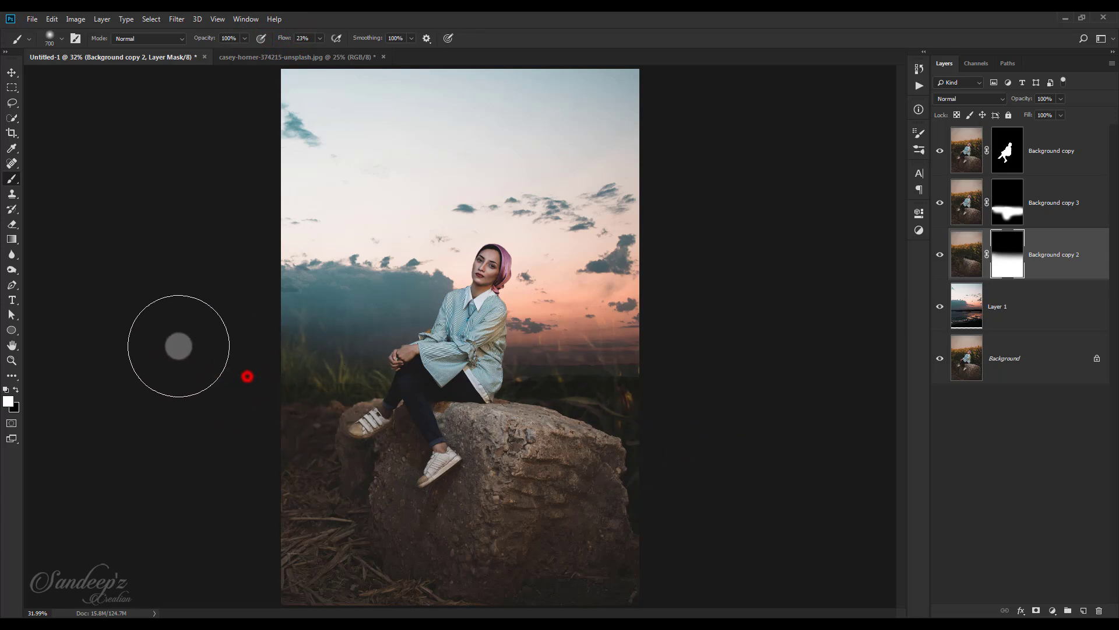
left_click(387, 450)
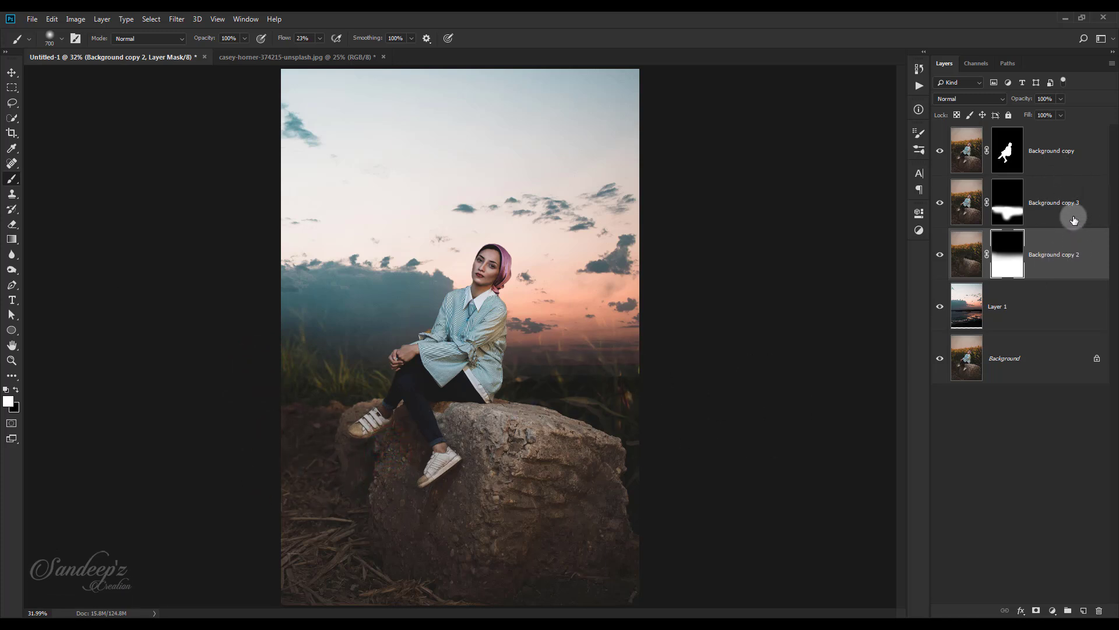
Step: Merge the sky Layer 1 into Background copy 2
left_click(1060, 300)
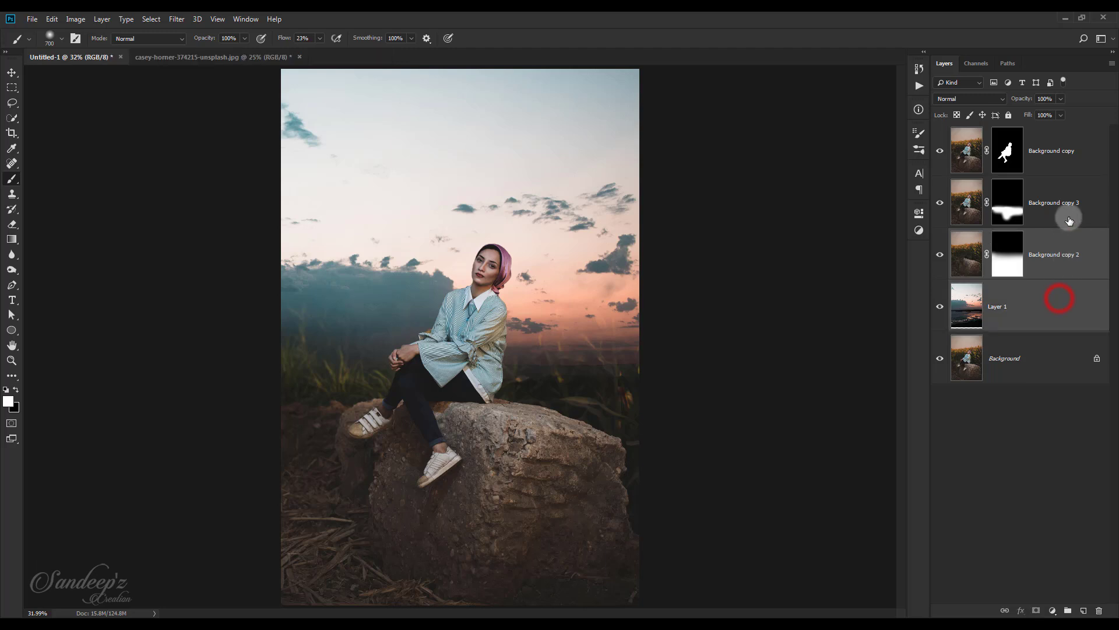
left_click(1062, 217)
left_click(1093, 273)
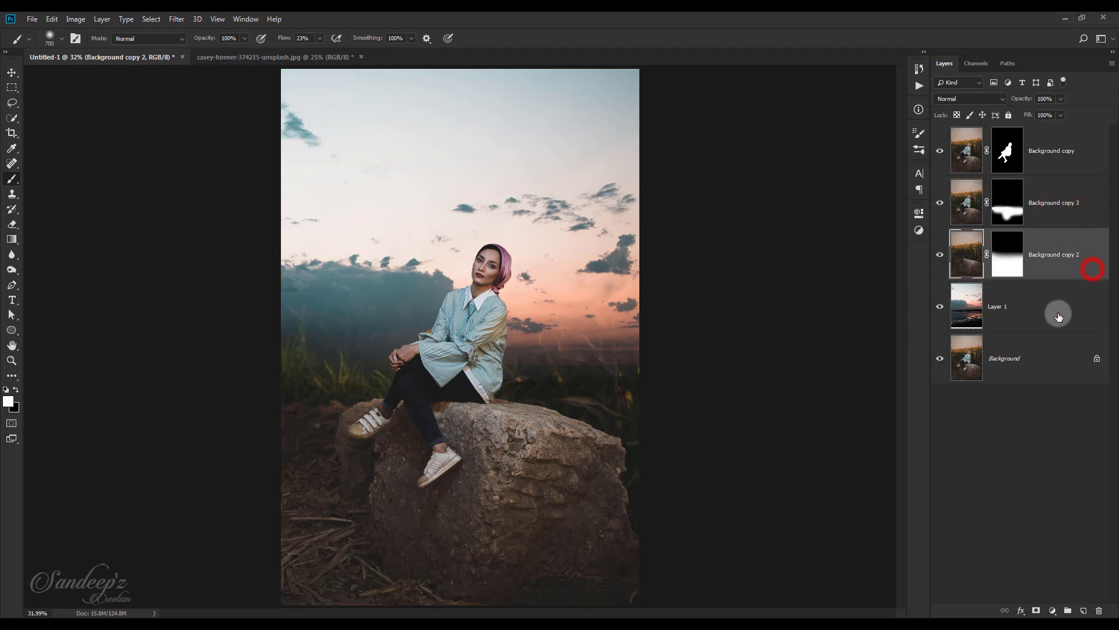
left_click(1058, 306, "shift")
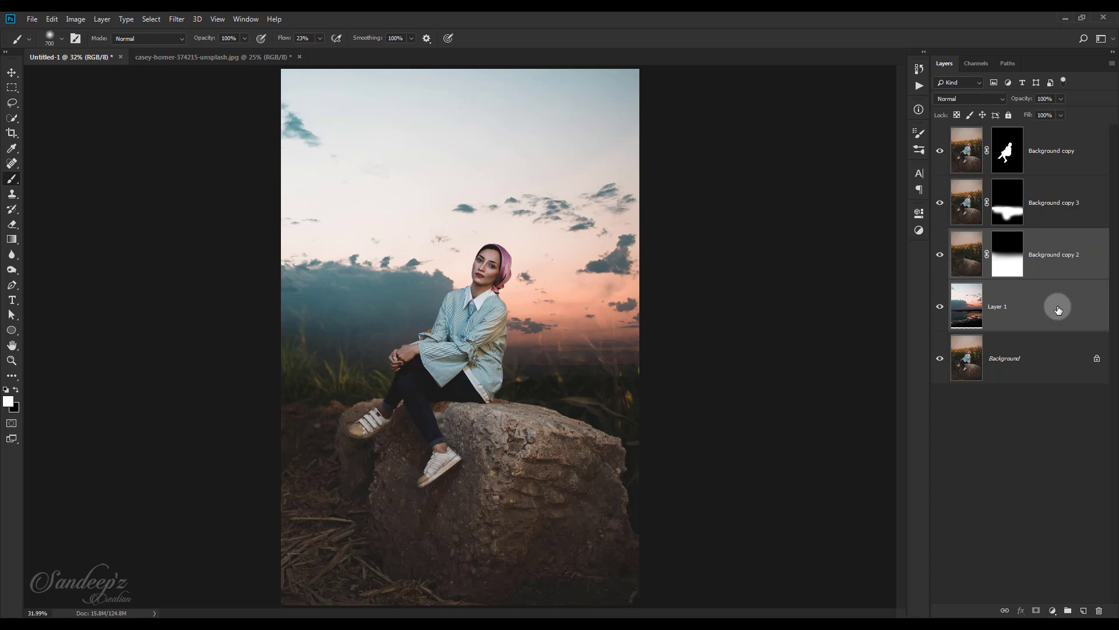
key("ctrl+e")
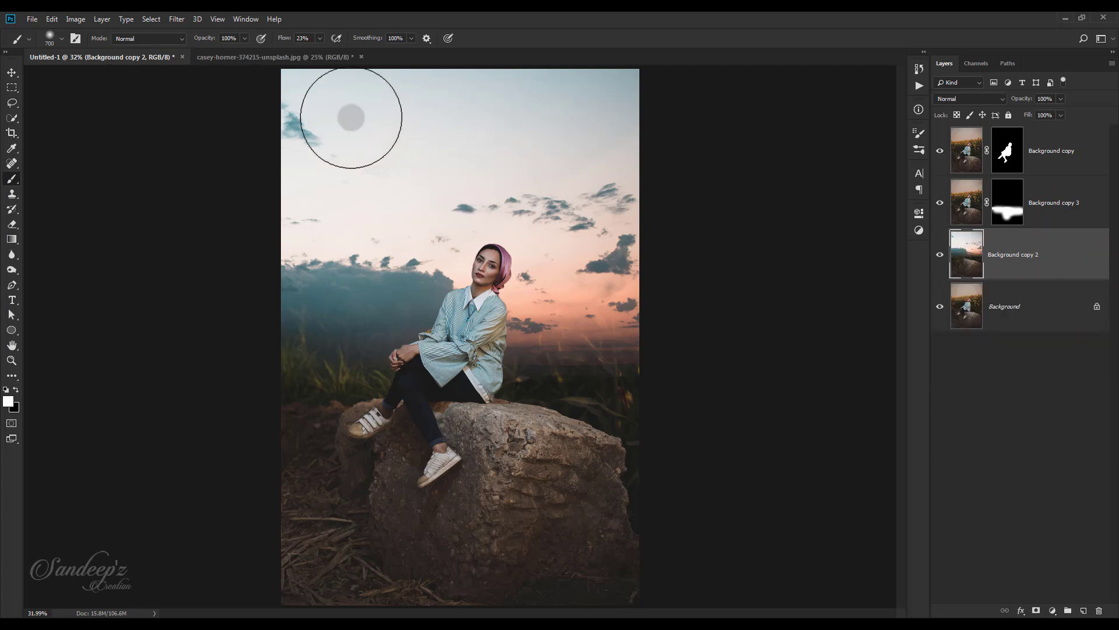
Step: Apply a 20 px Tilt-Shift blur with the focus pin moved onto the rock
left_click(177, 19)
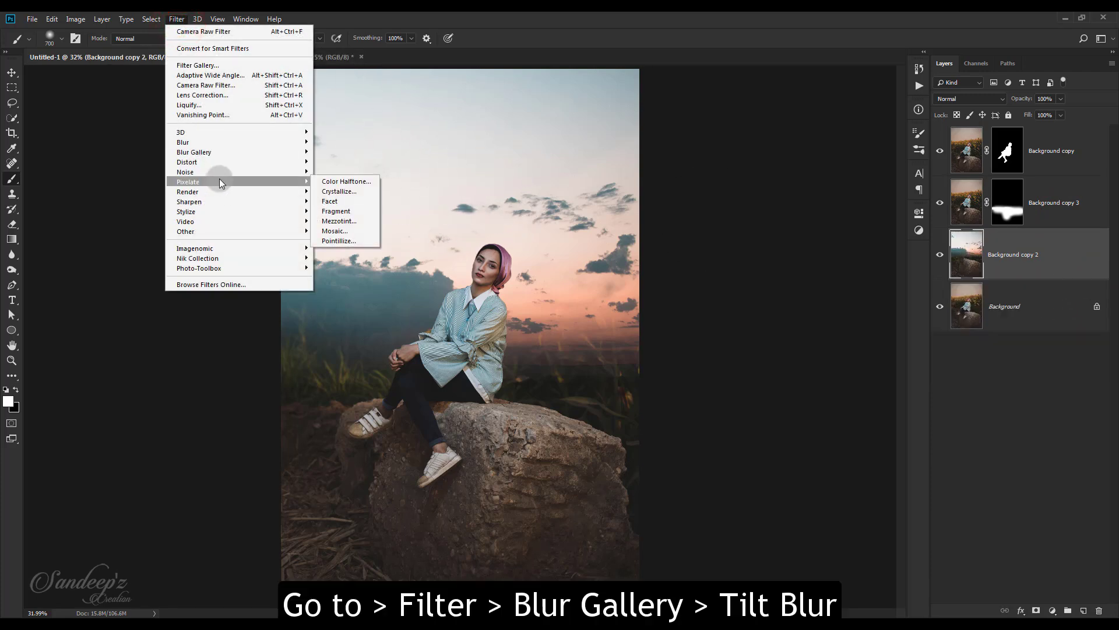
mouse_move(194, 152)
left_click(336, 172)
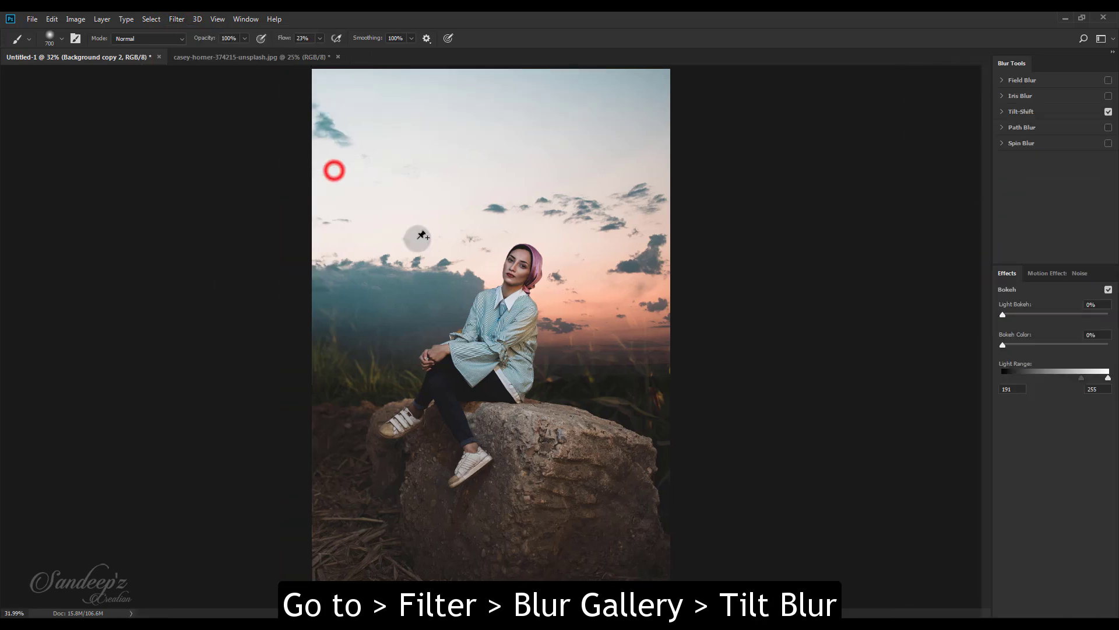
left_click_drag(498, 471, 500, 490)
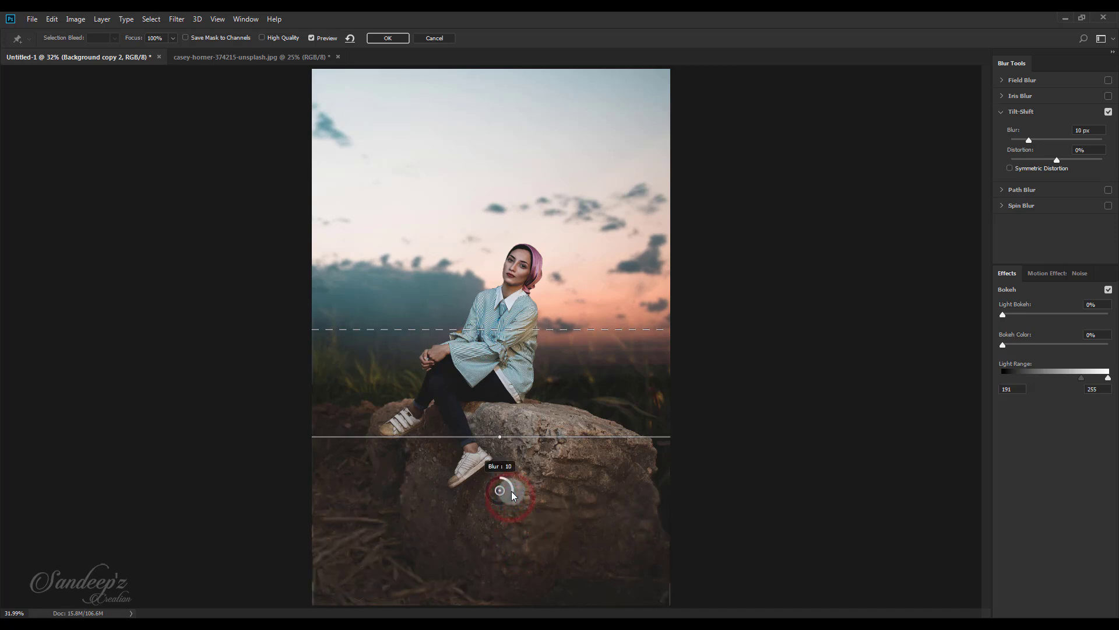
mouse_move(512, 490)
left_mouse_down()
mouse_move(487, 492)
mouse_move(500, 505)
left_mouse_up()
left_click(391, 39)
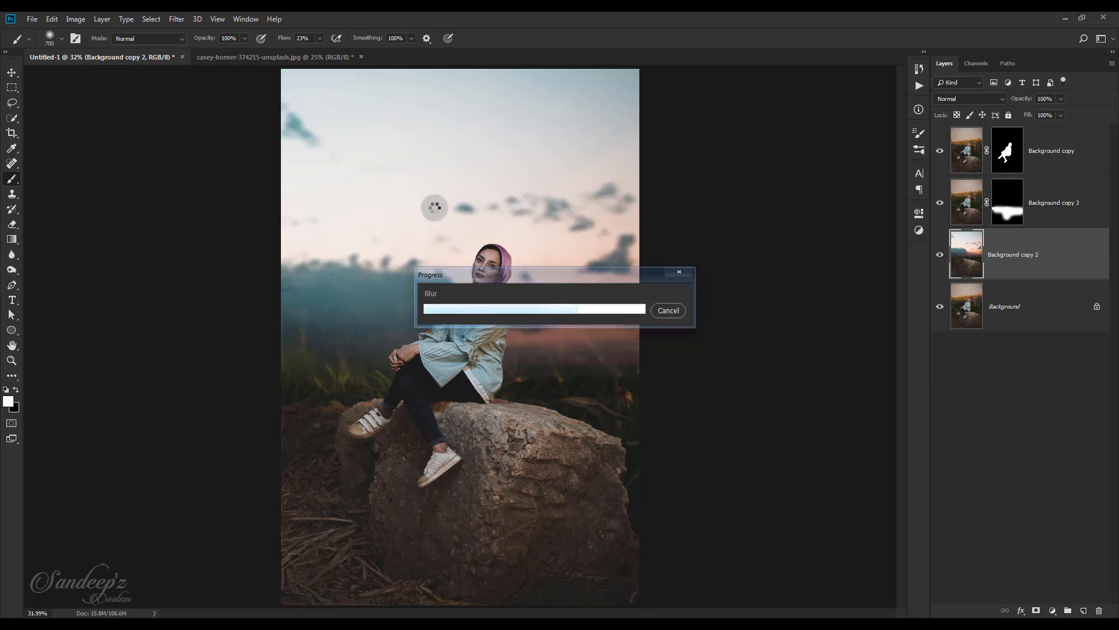
Step: Lasso the stray orange patch beside the woman's arm and fill it black on Background copy's mask
left_click(940, 255)
left_click(939, 255)
left_click(1042, 171)
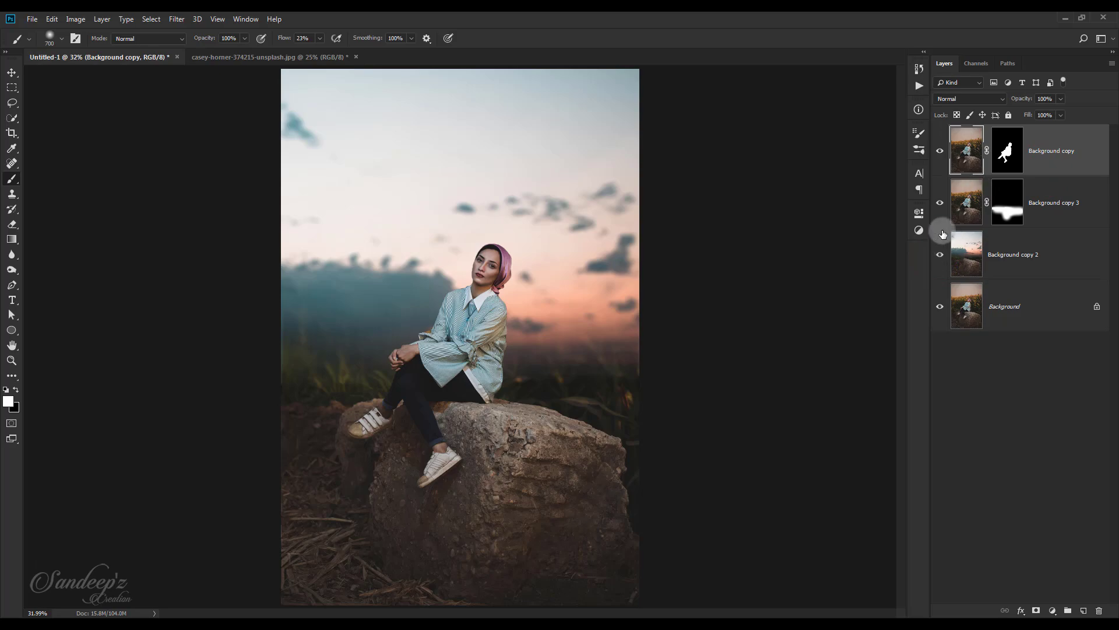
key("ctrl+plus")
key("ctrl+plus")
key("ctrl+plus")
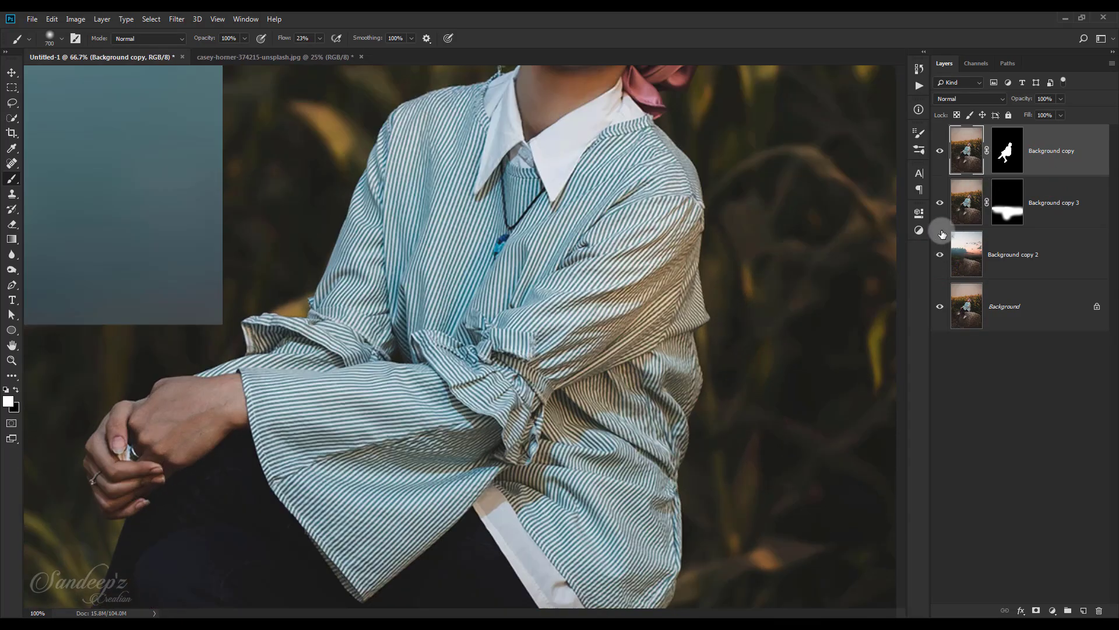
key("ctrl+plus")
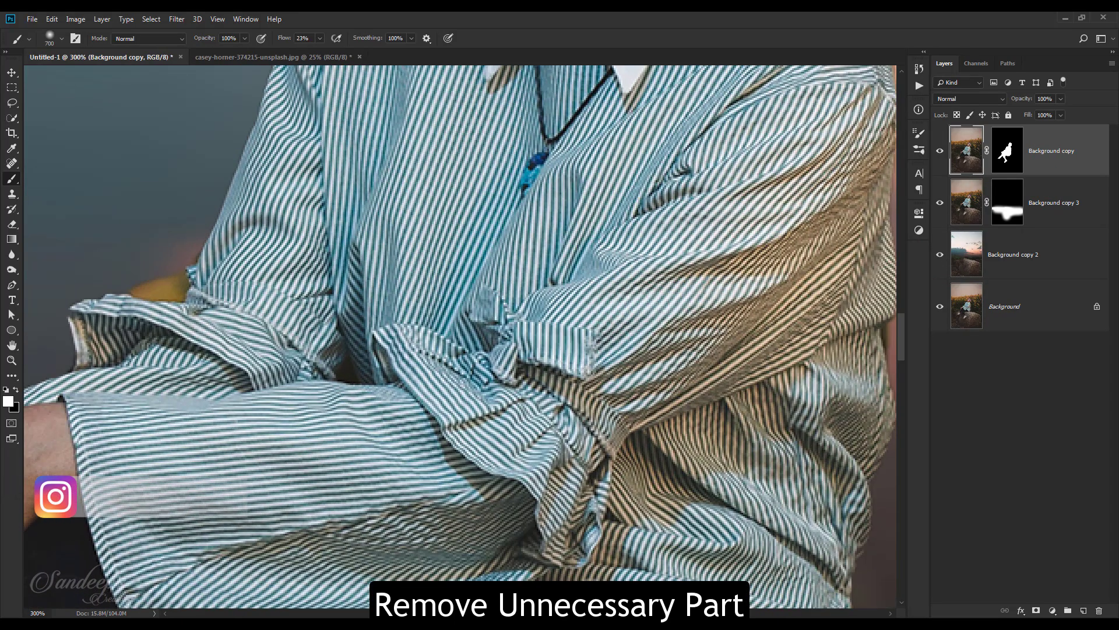
scroll(239, 285, "left", 6)
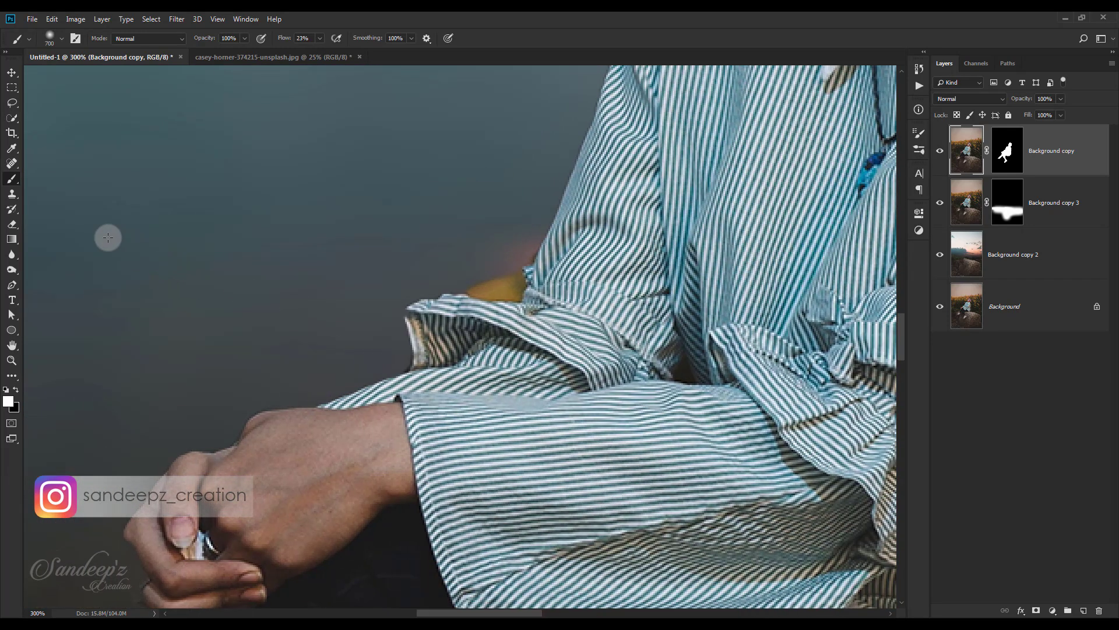
left_click(12, 103)
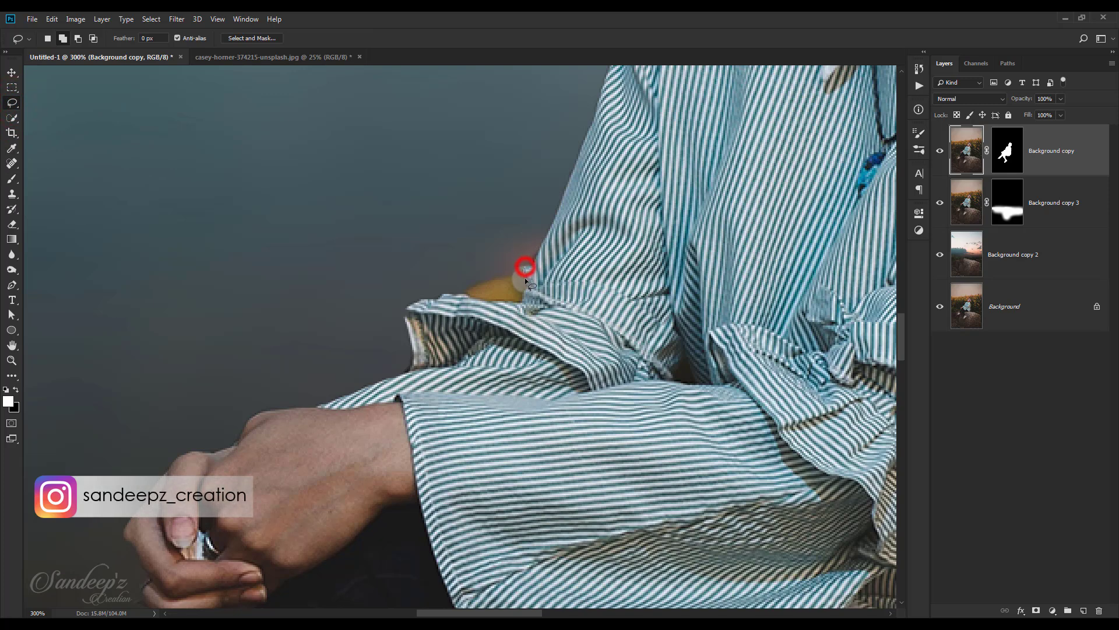
left_click_drag(527, 295, 523, 302)
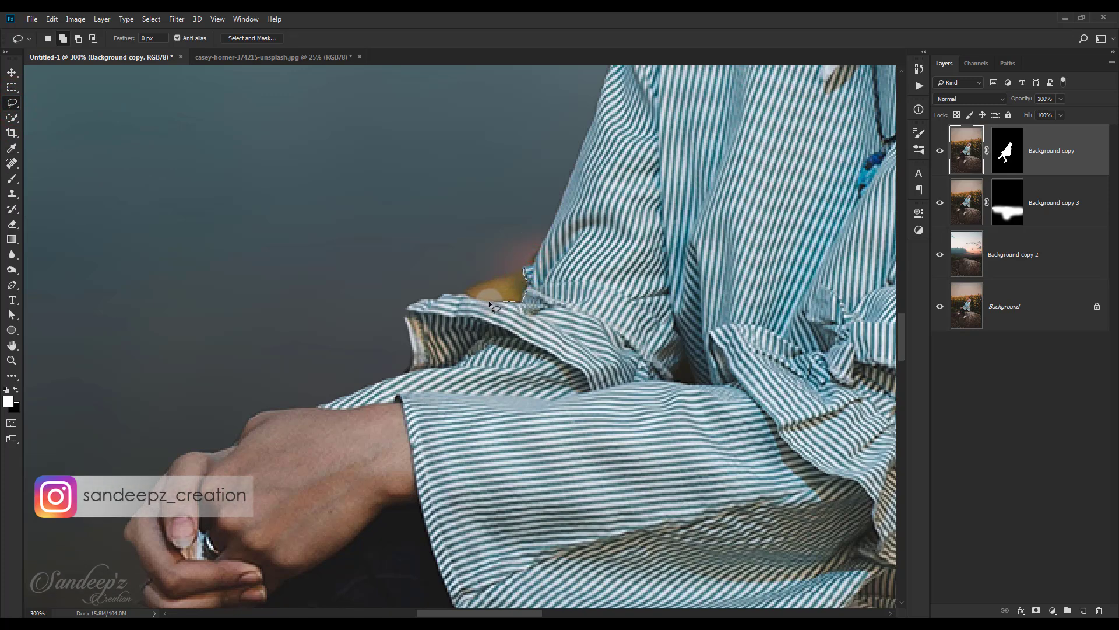
left_click_drag(465, 295, 537, 251)
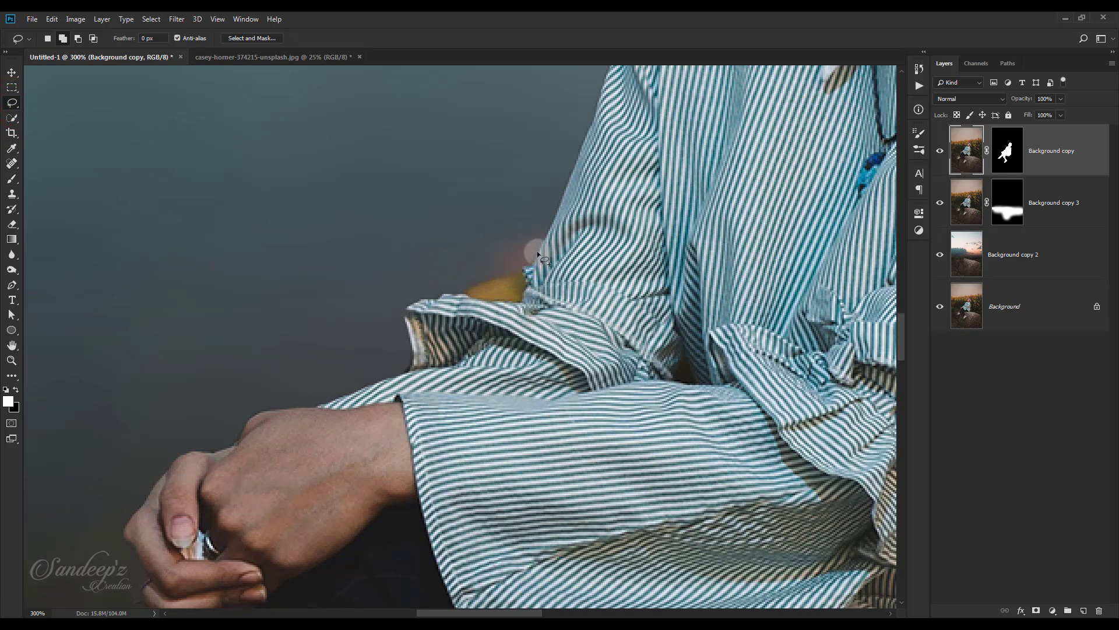
key("alt+BackSpace")
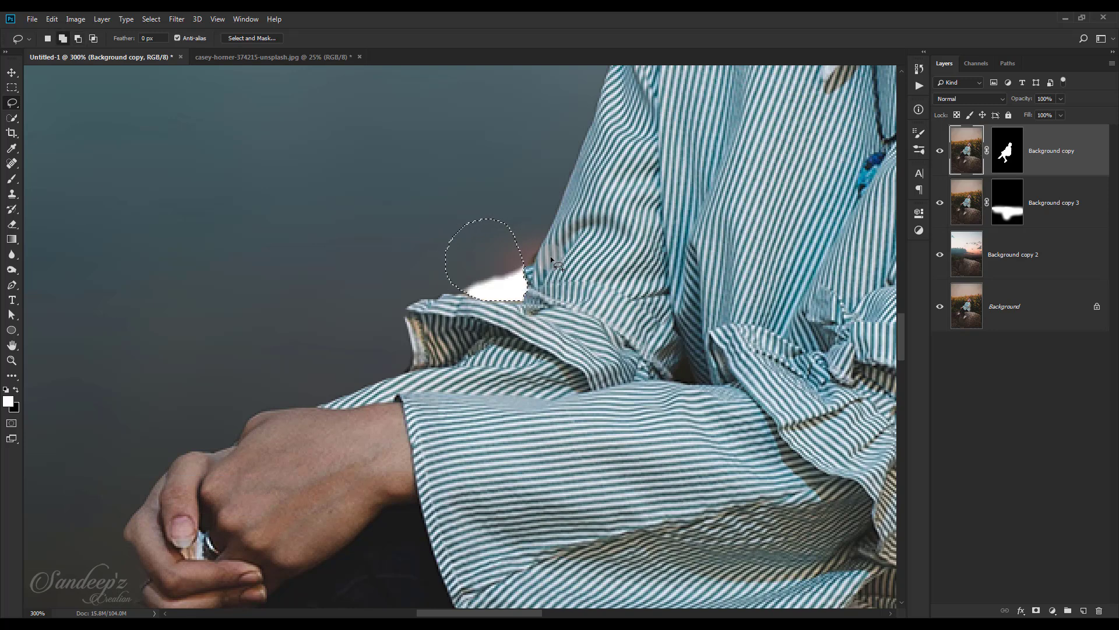
key("ctrl+z")
left_click(1015, 157)
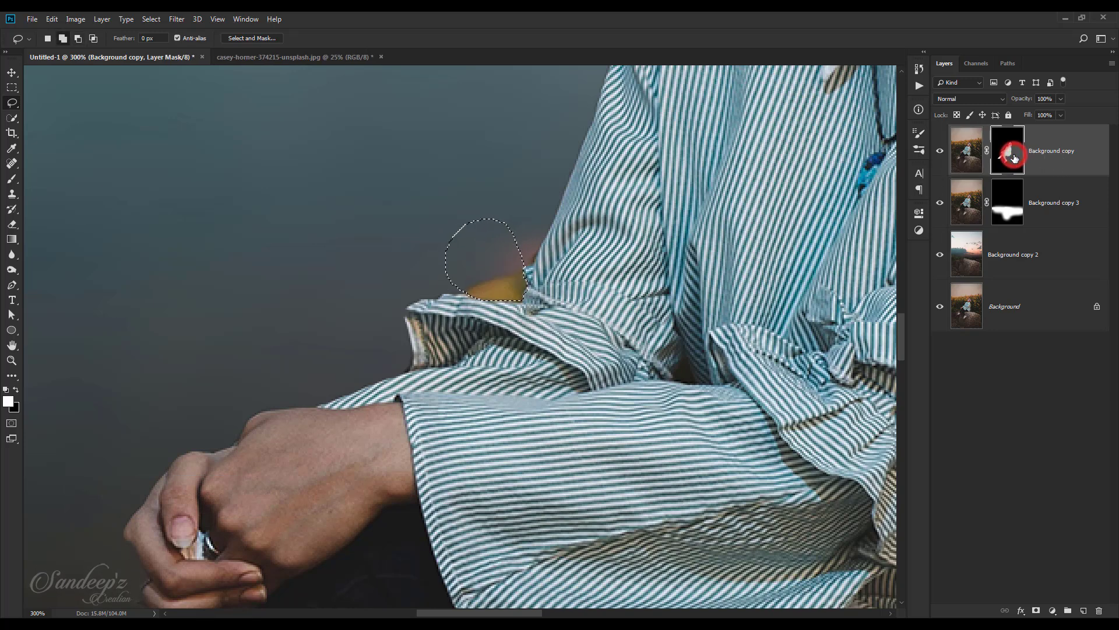
key("ctrl+BackSpace")
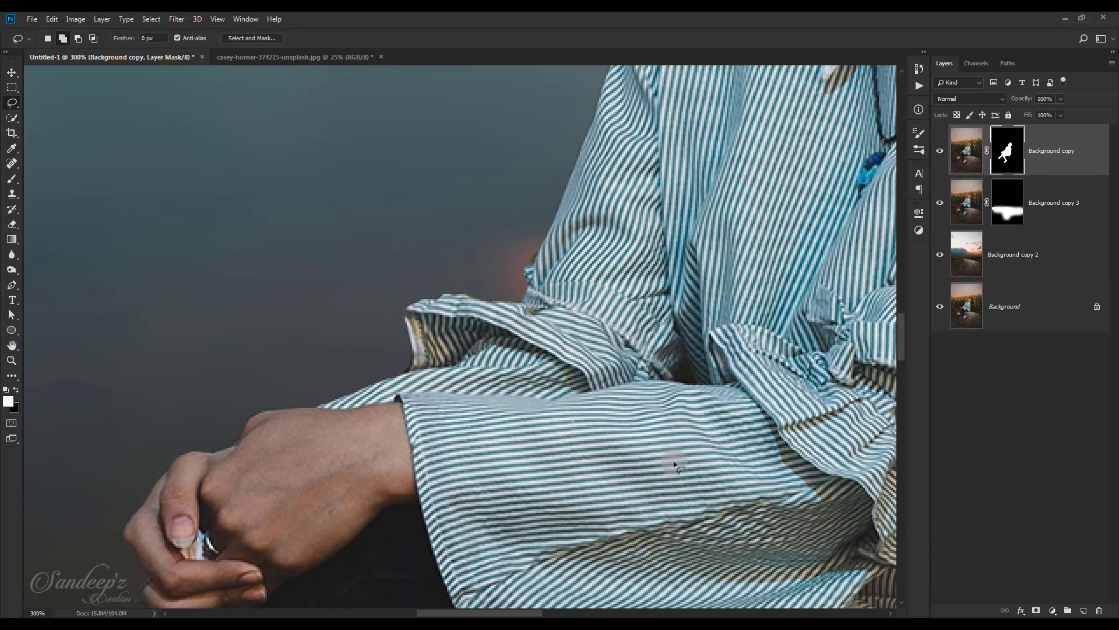
Step: Lasso the stray area along the shirt edge and hide it on the mask
scroll(450, 608, "right", 10)
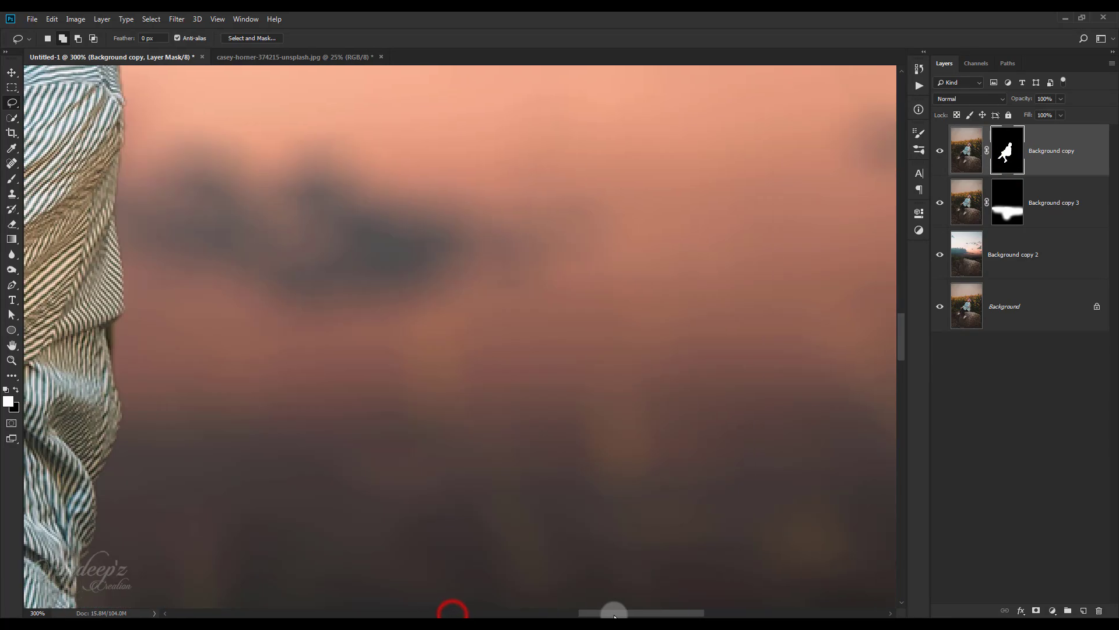
scroll(580, 569, "down", 2)
scroll(598, 543, "down", 3)
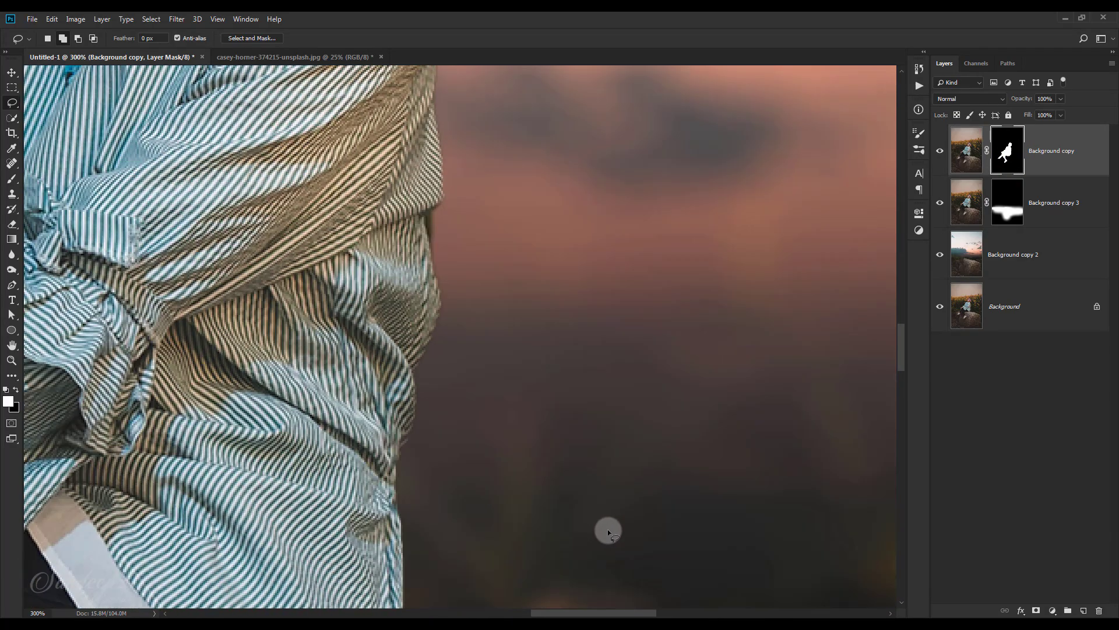
scroll(611, 528, "down", 3)
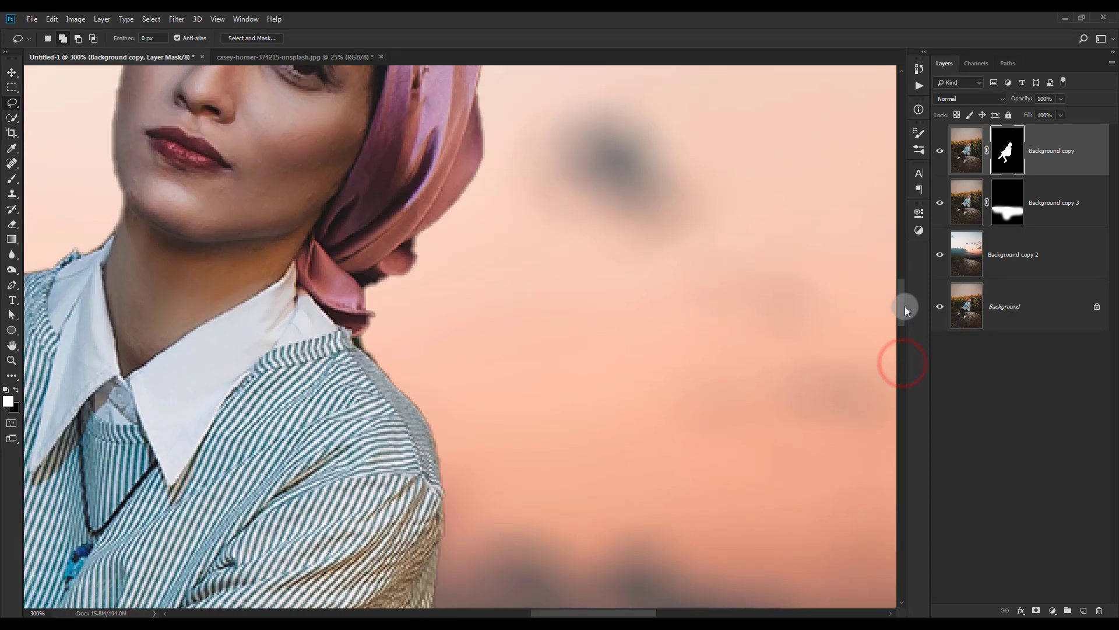
left_click_drag(903, 362, 905, 300)
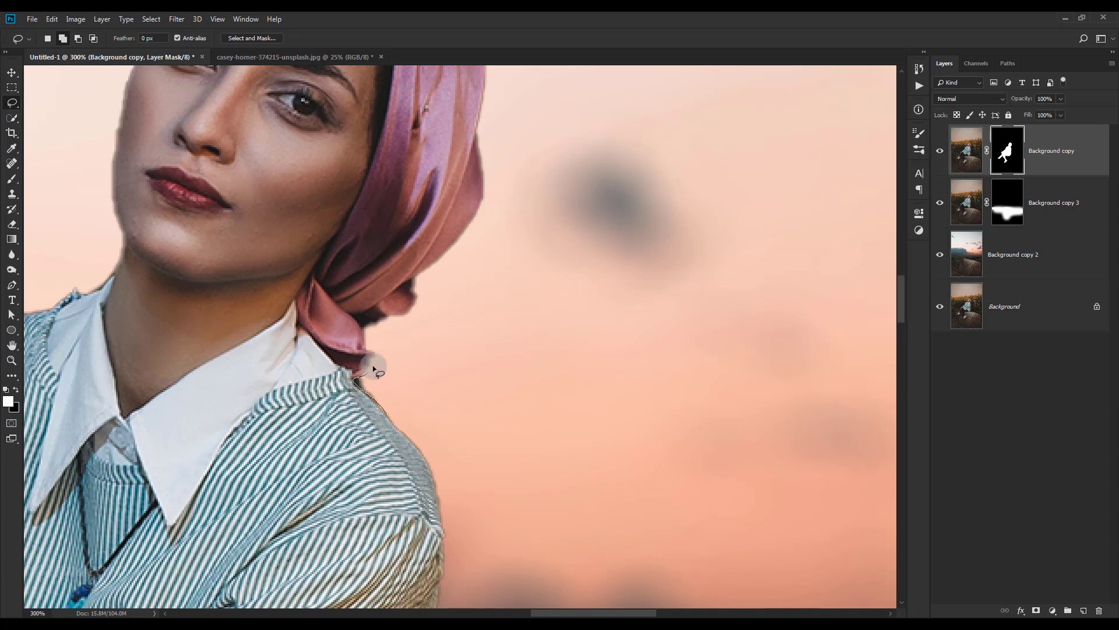
left_click_drag(415, 384, 425, 398)
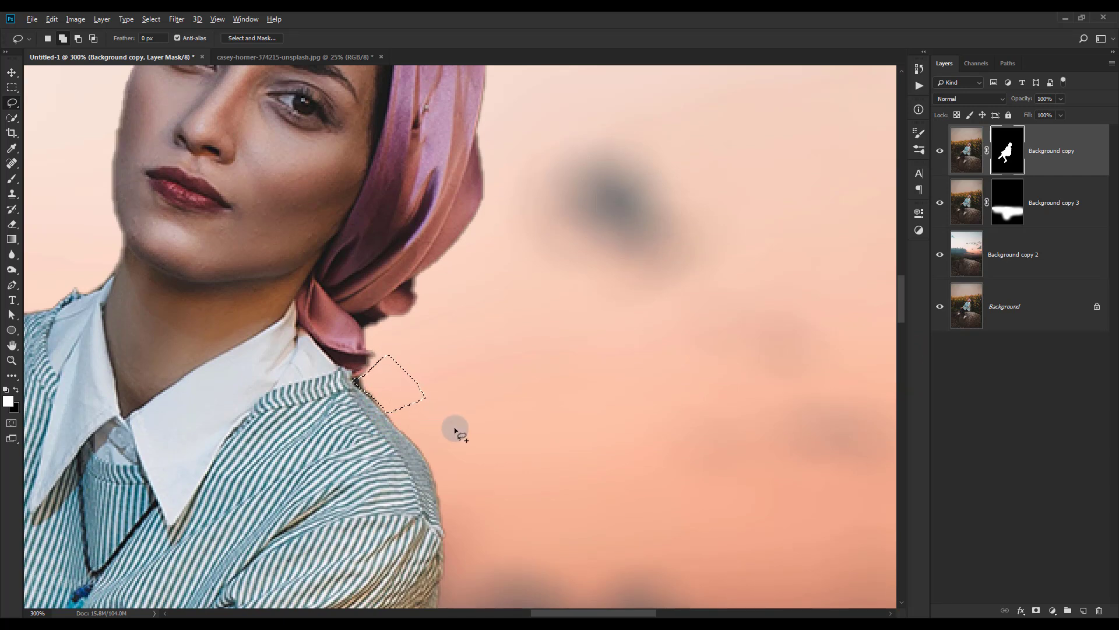
key("ctrl+BackSpace")
key("ctrl+BackSpace")
Step: Lasso the background beside the neck and collar, hide it on the mask, deselect, and fit the image
scroll(456, 431, "down", 2)
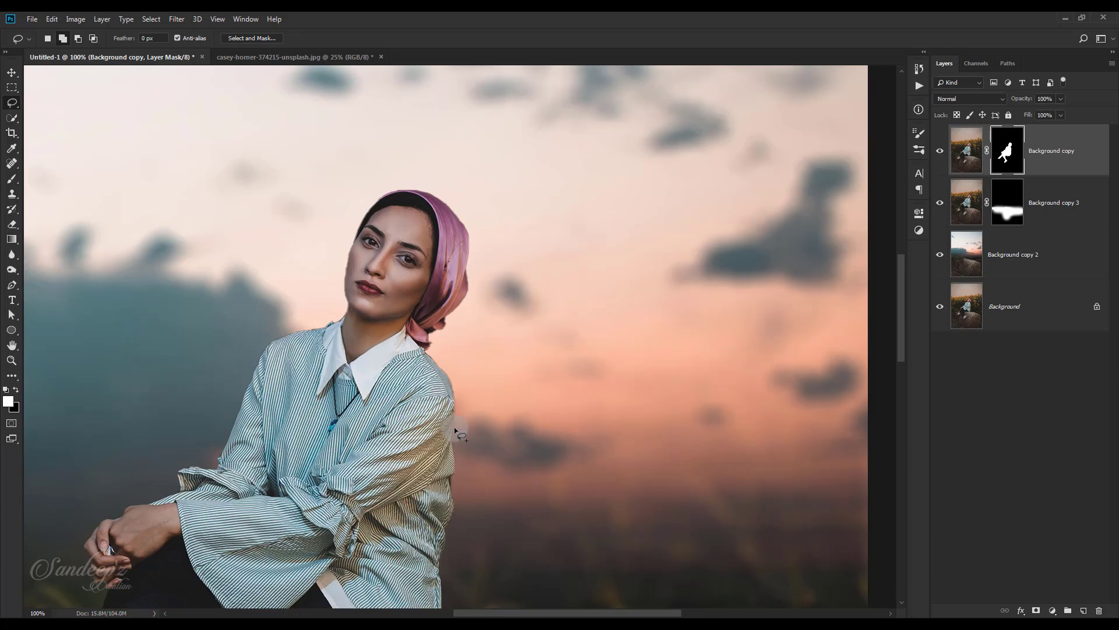
scroll(454, 431, "up", 2)
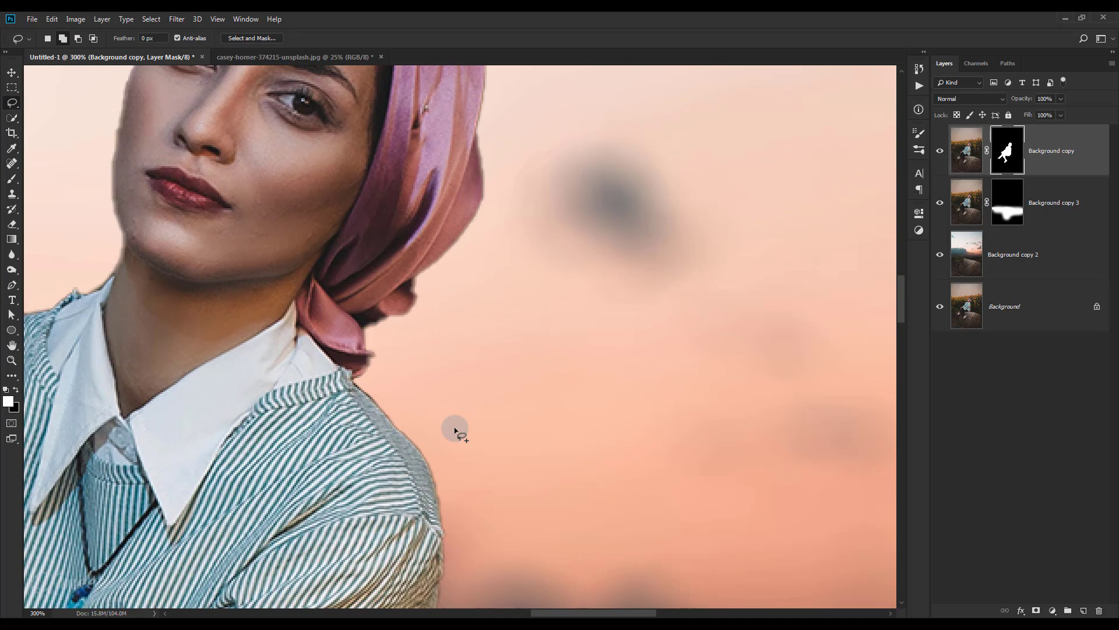
scroll(571, 604, "left", 5)
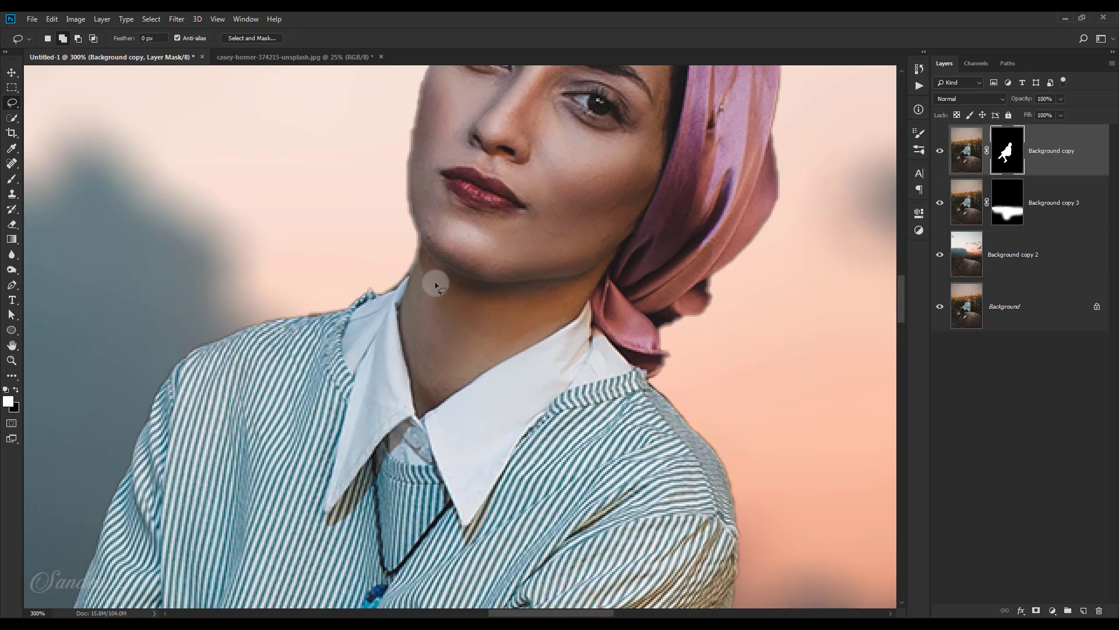
left_click_drag(404, 278, 390, 288)
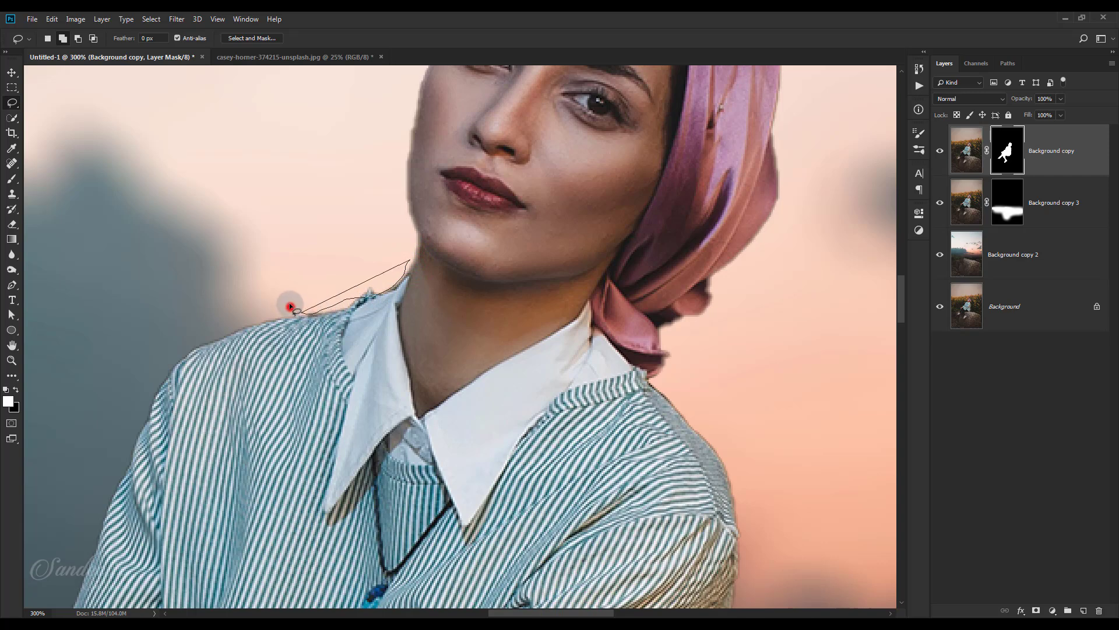
left_click_drag(290, 307, 295, 309)
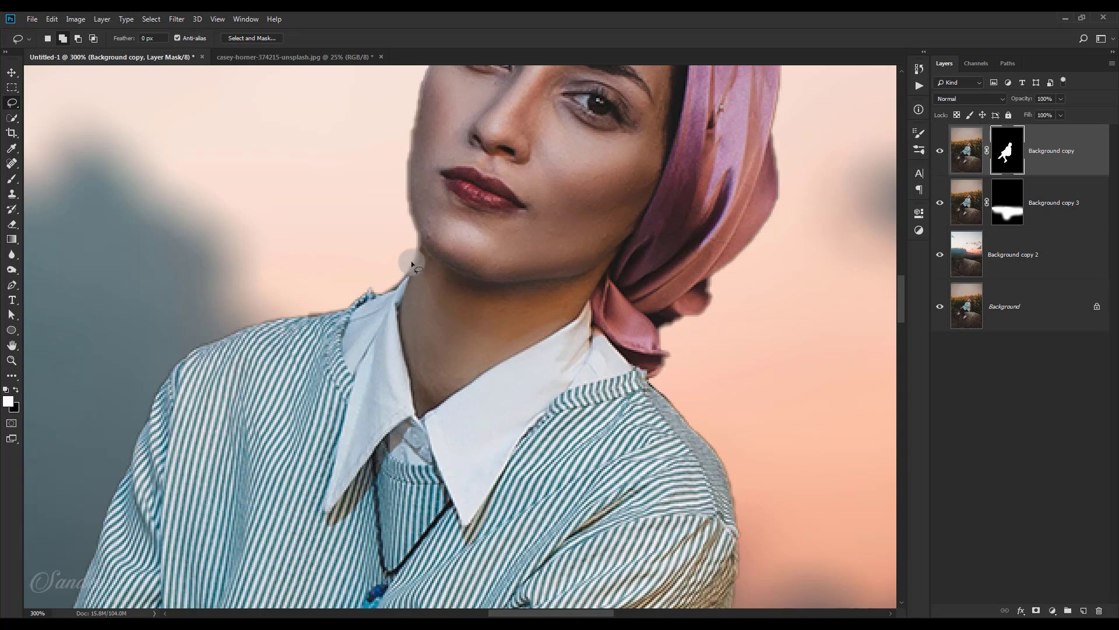
left_click(415, 251)
left_click_drag(363, 296, 350, 306)
mouse_move(158, 349)
left_mouse_down()
mouse_move(315, 173)
mouse_move(414, 250)
left_mouse_up()
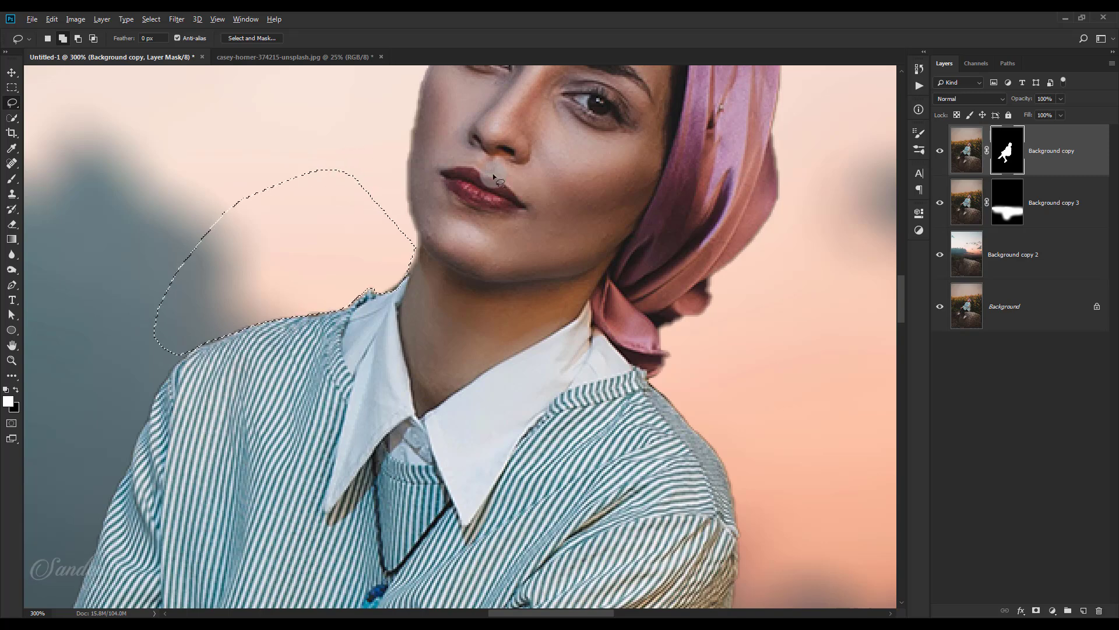
key("alt+BackSpace")
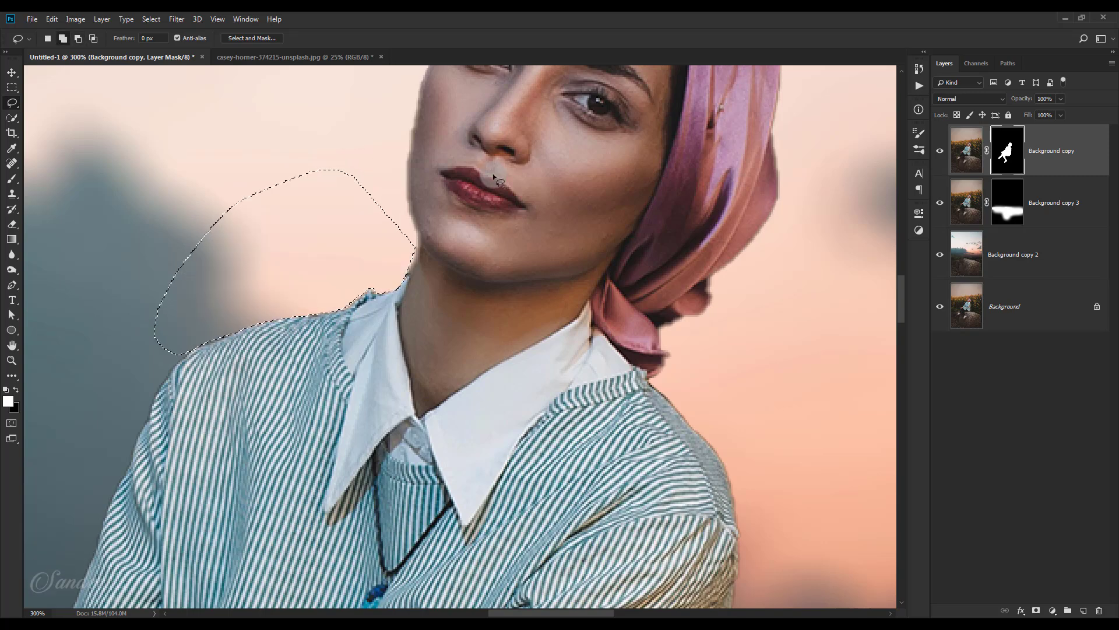
key("ctrl+d")
key("ctrl+0")
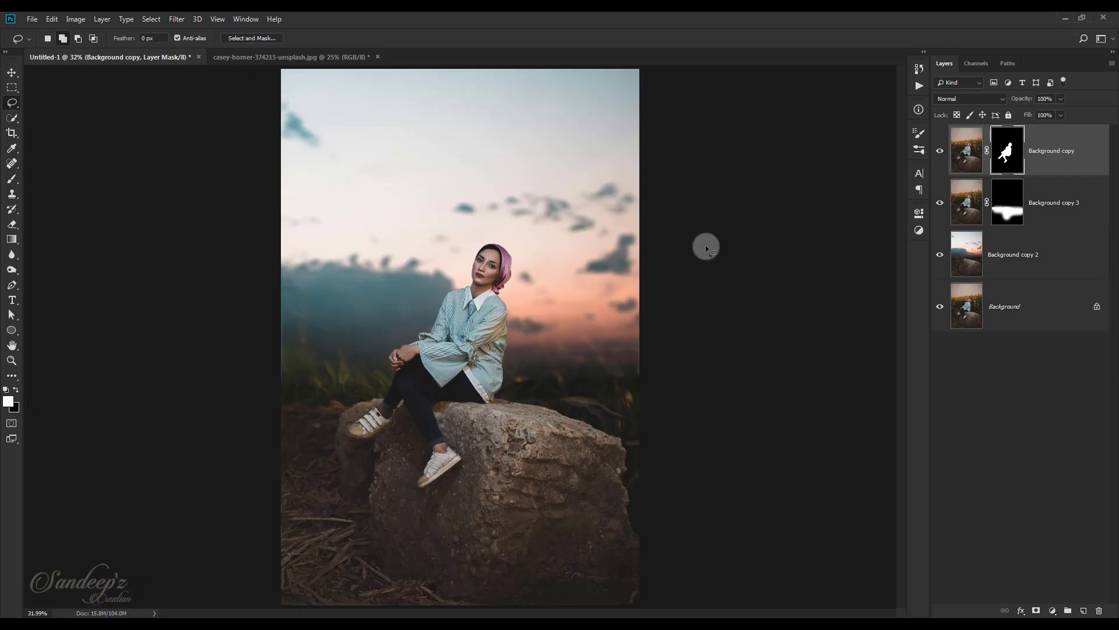
Step: Duplicate Background copy as Background copy 4, apply its mask, hide the original, and zoom to 100%
left_click(966, 151)
left_click_drag(1051, 157, 1088, 607)
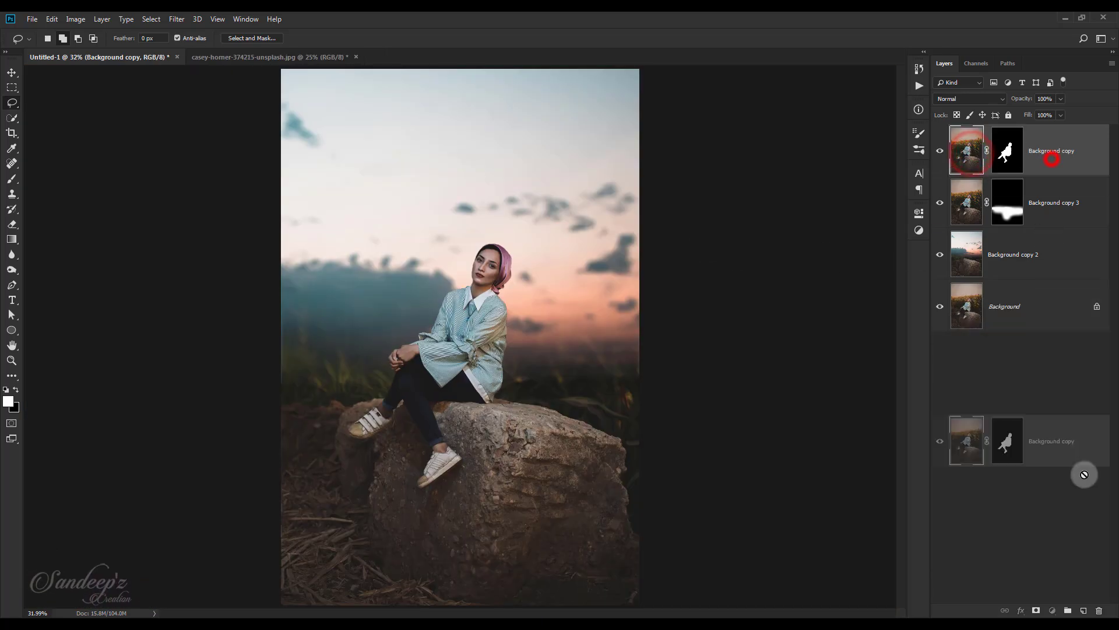
right_click(1007, 153)
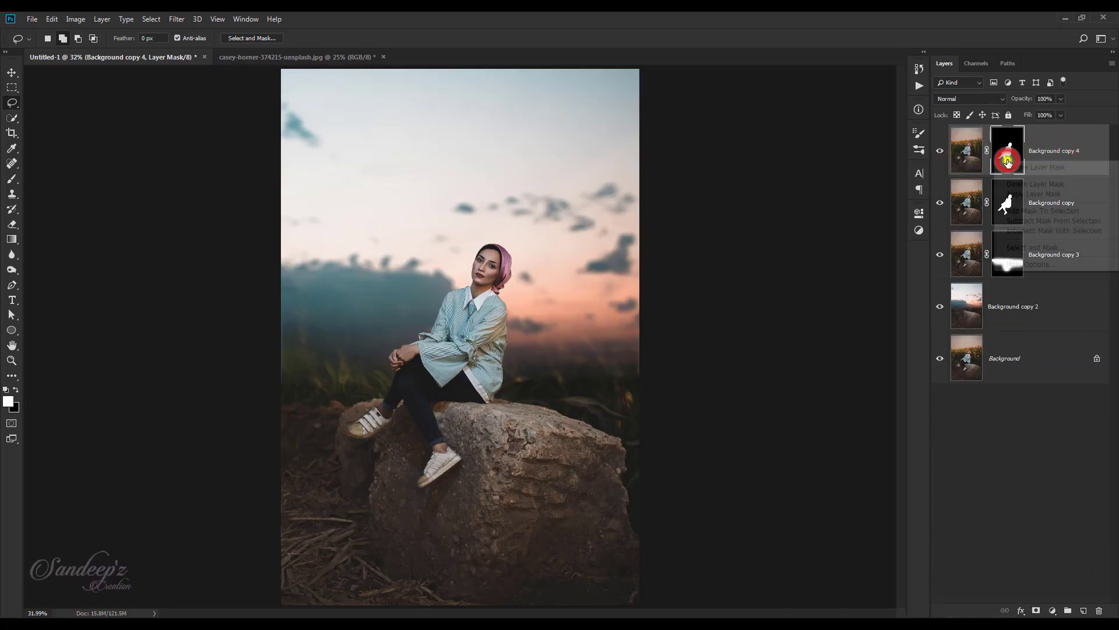
left_click(1015, 194)
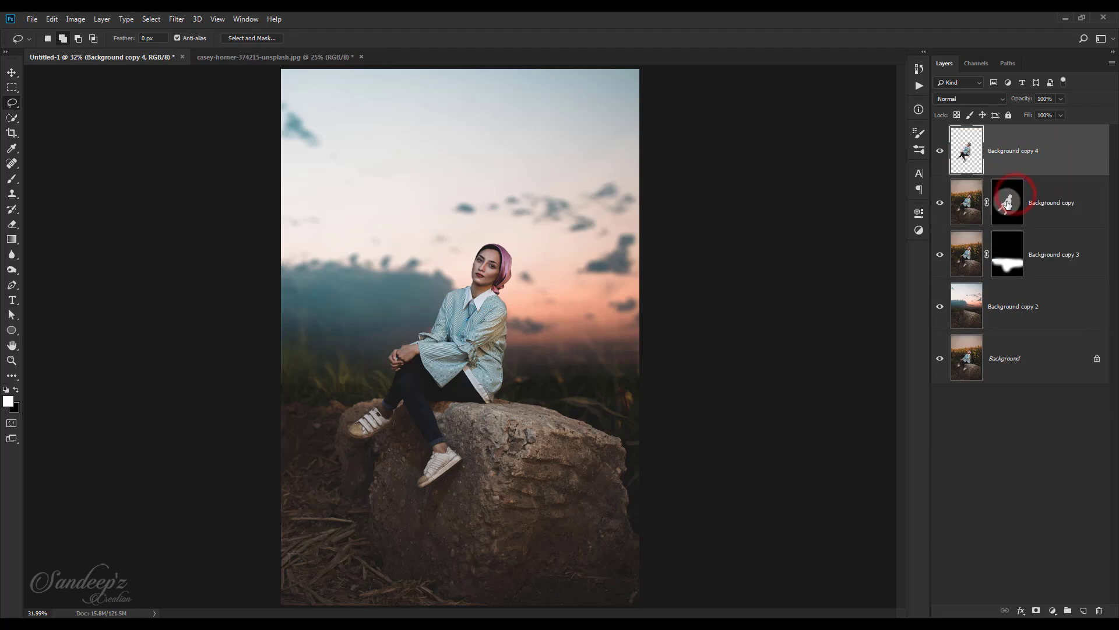
left_click(1007, 202)
left_click(940, 203)
left_click(1020, 150)
key("ctrl+plus")
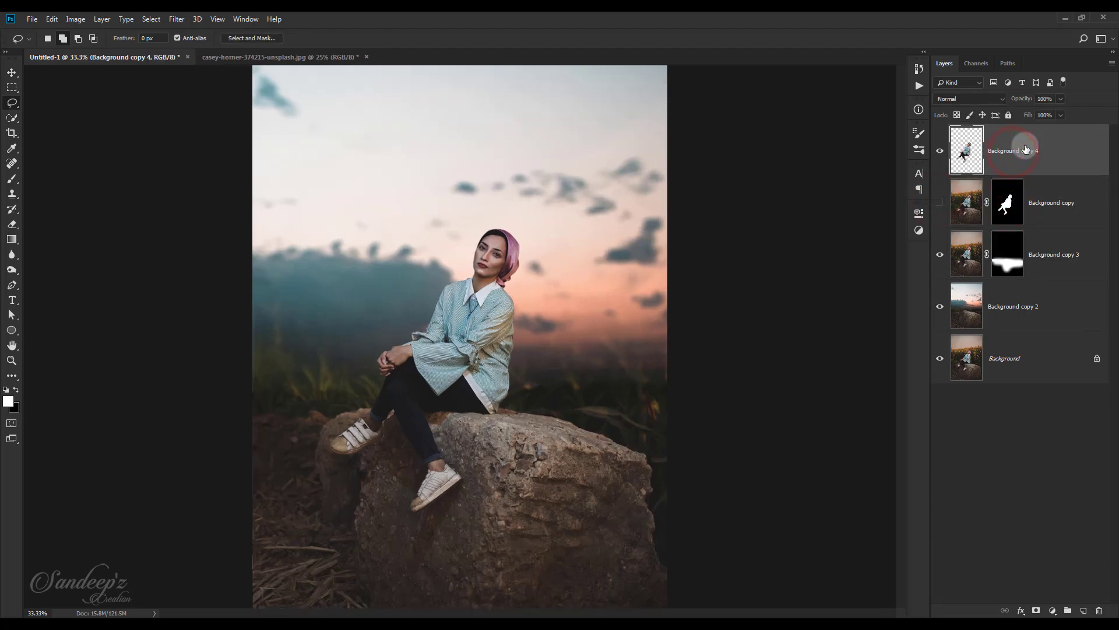
key("ctrl+plus")
key("ctrl+plus")
key("ctrl+plus")
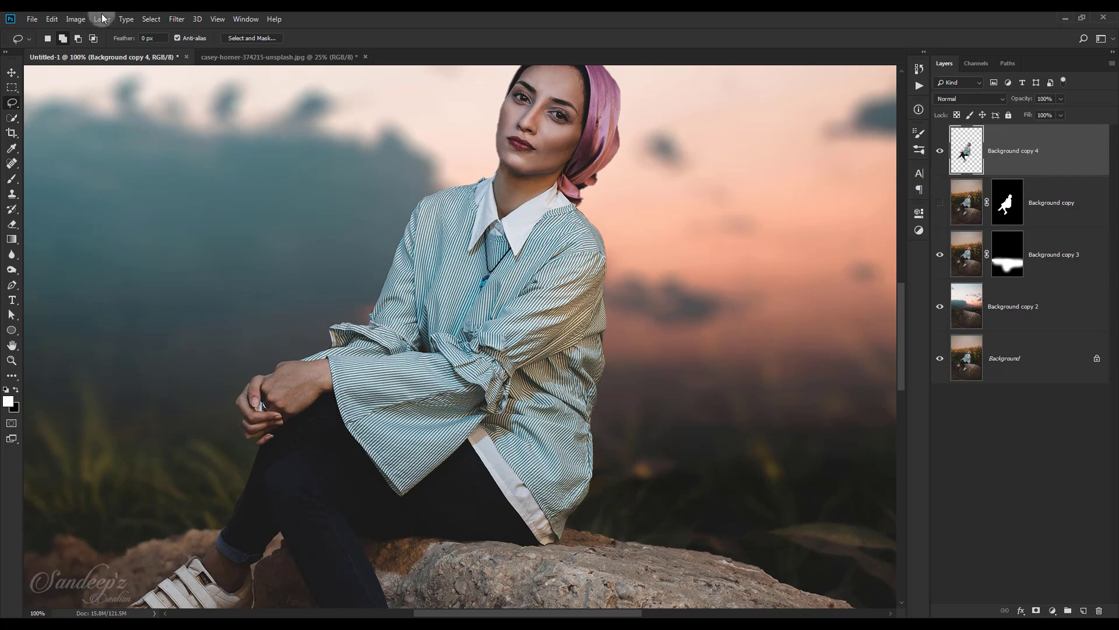
left_click(102, 19)
Step: Defringe the cut-out by 3 pixels and stamp all visible layers into a new Layer 1
mouse_move(236, 450)
left_click(236, 458)
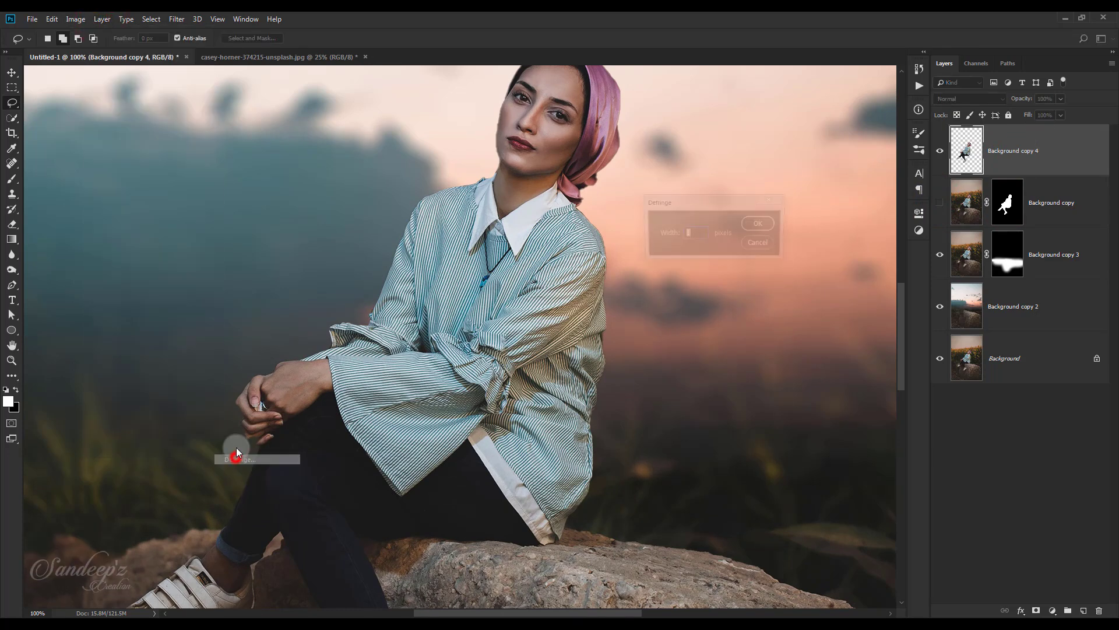
left_click(766, 225)
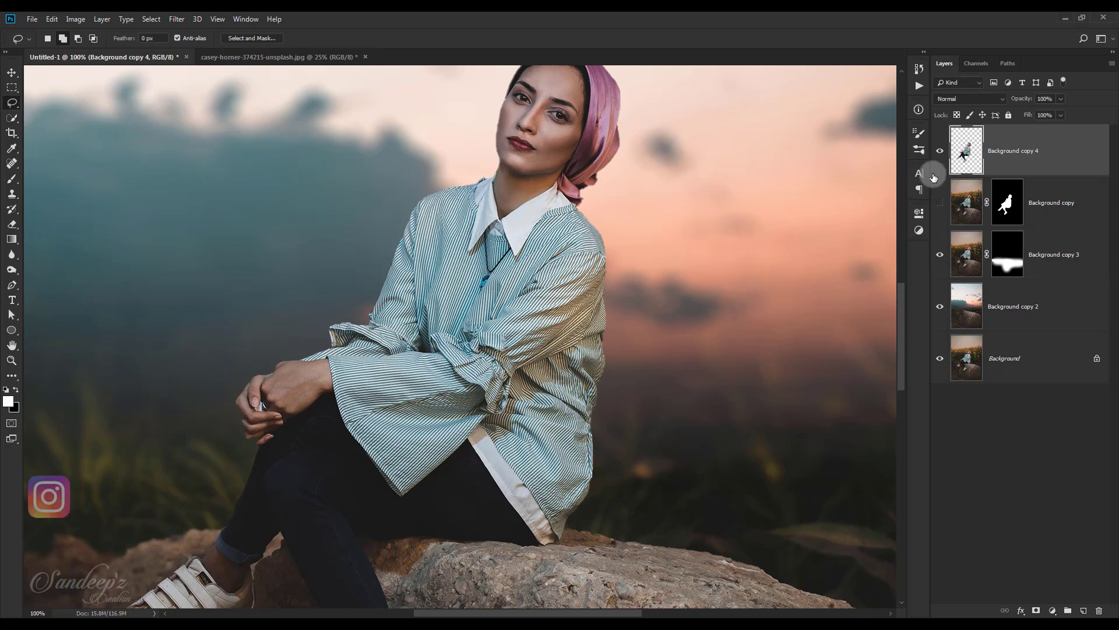
left_click(1027, 153)
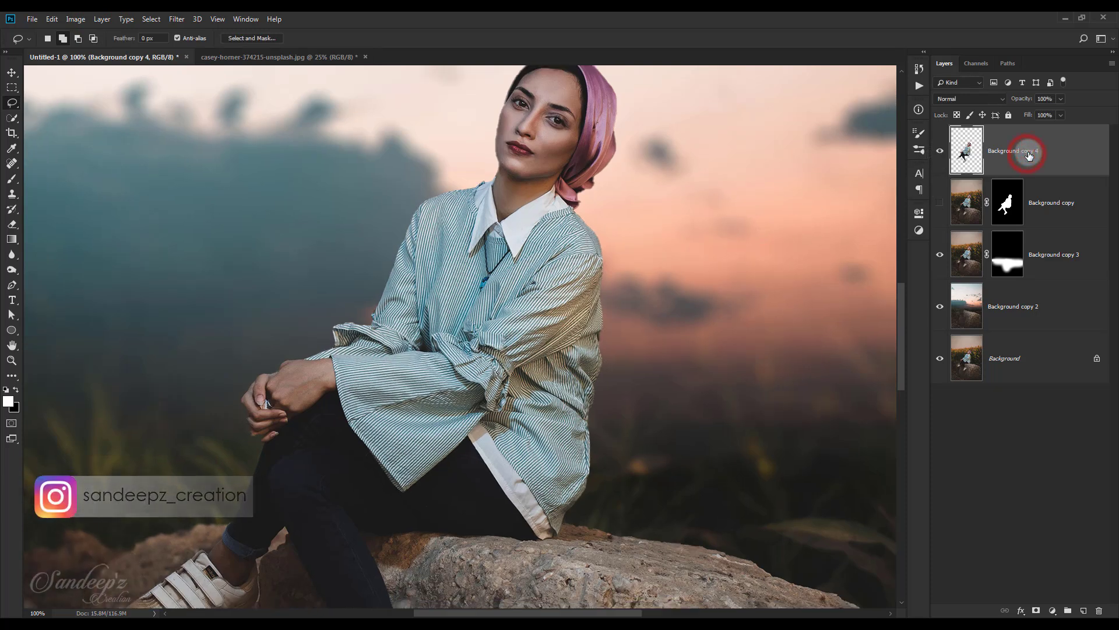
key("ctrl+0")
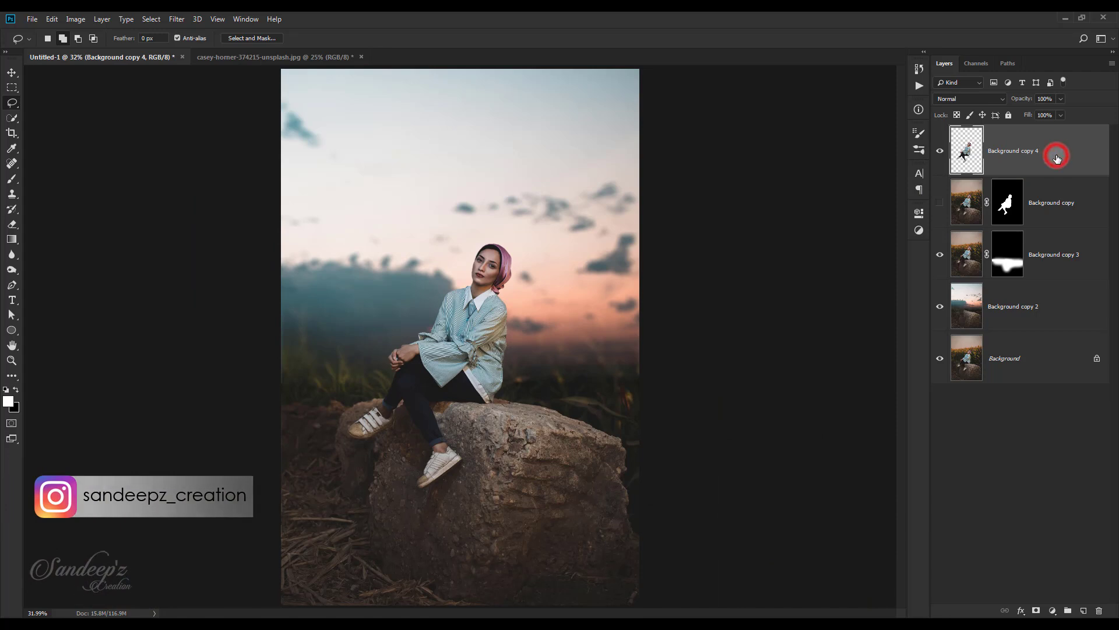
key("ctrl+shift+alt+e")
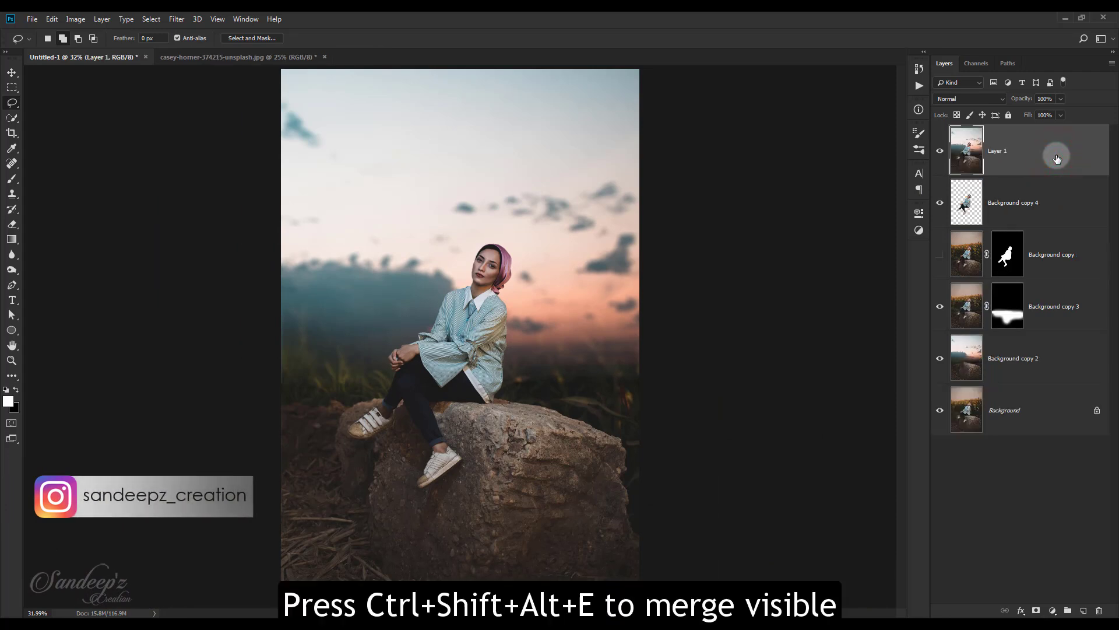
left_click(177, 19)
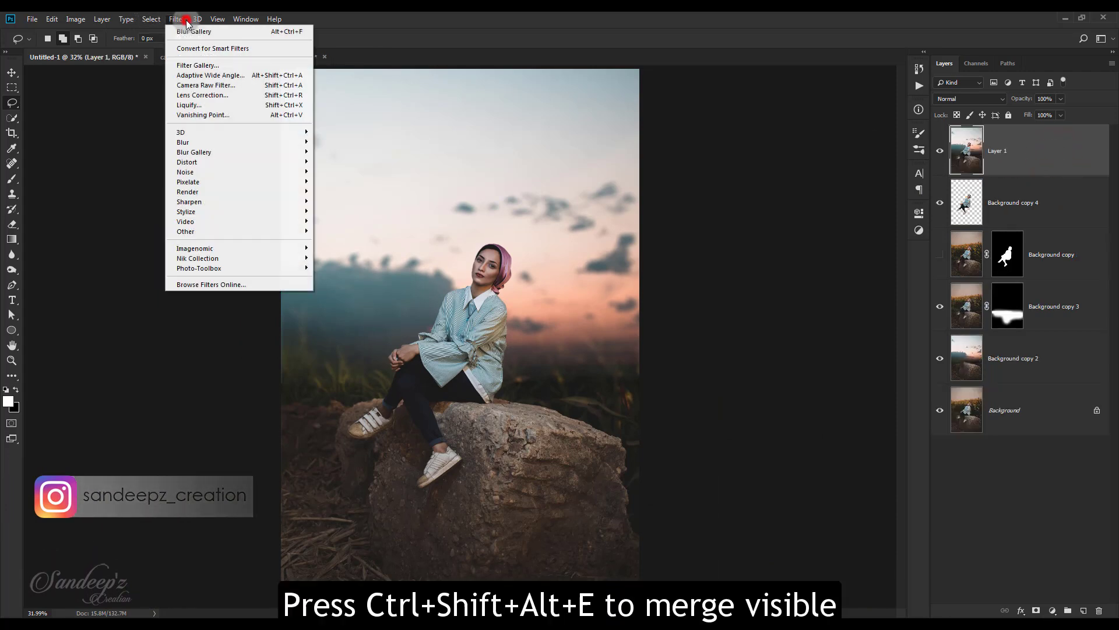
Step: Set Camera Calibration red and green primary hues to +100 and blue primary hue to -100
left_click(192, 86)
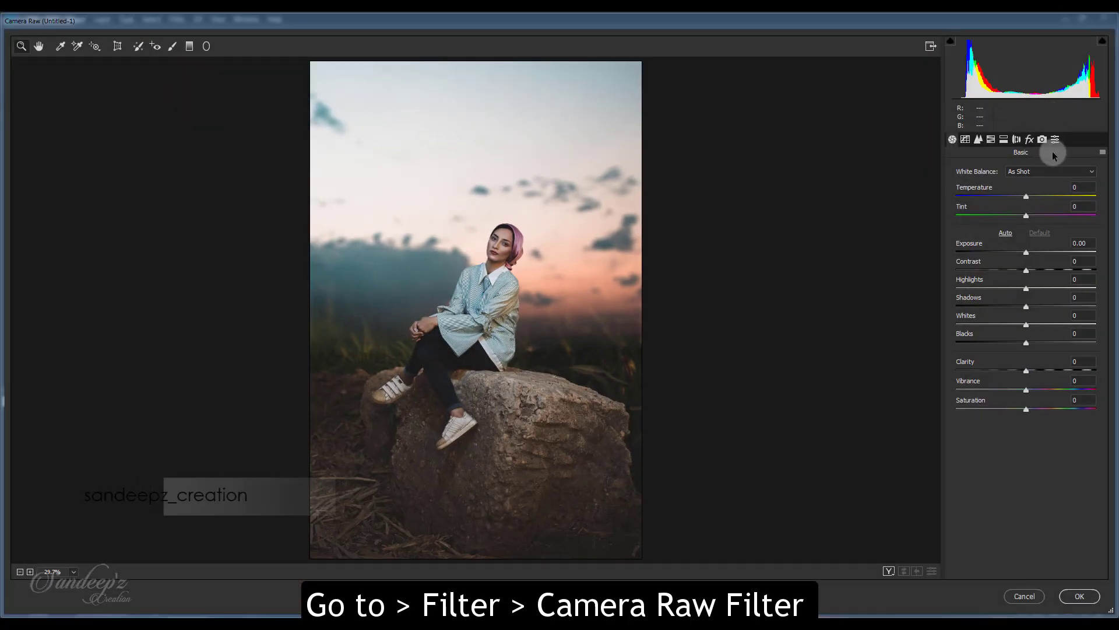
left_click(1055, 140)
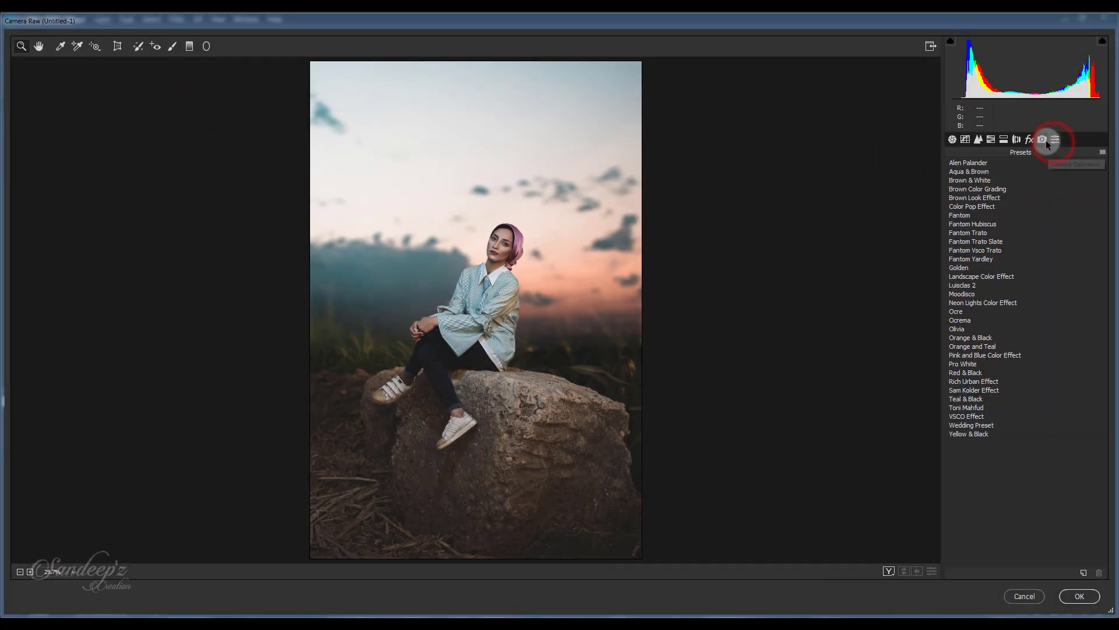
left_click(1043, 140)
left_click_drag(1028, 251, 1096, 251)
left_click_drag(1057, 305, 1096, 304)
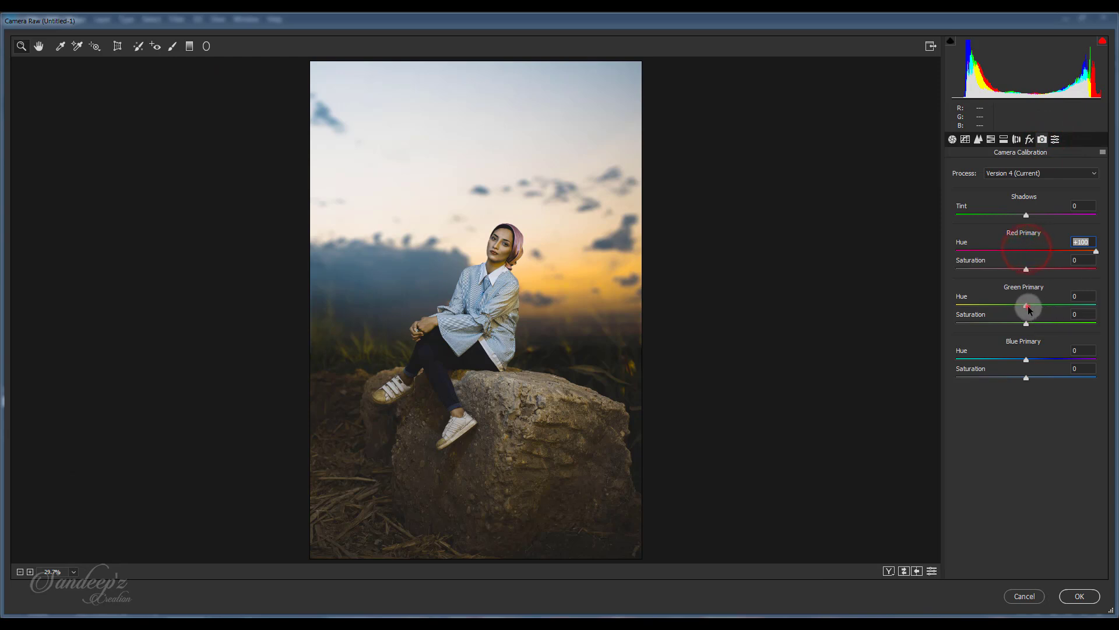
left_click_drag(1026, 359, 892, 355)
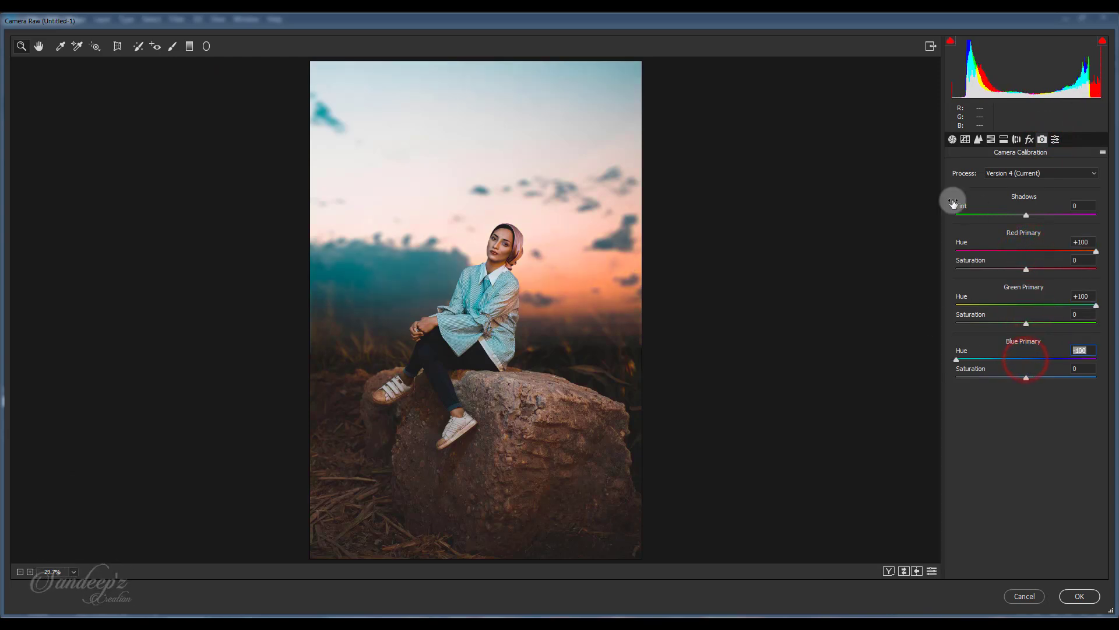
Step: Lower vibrance in the Basic panel to -36
left_click(952, 138)
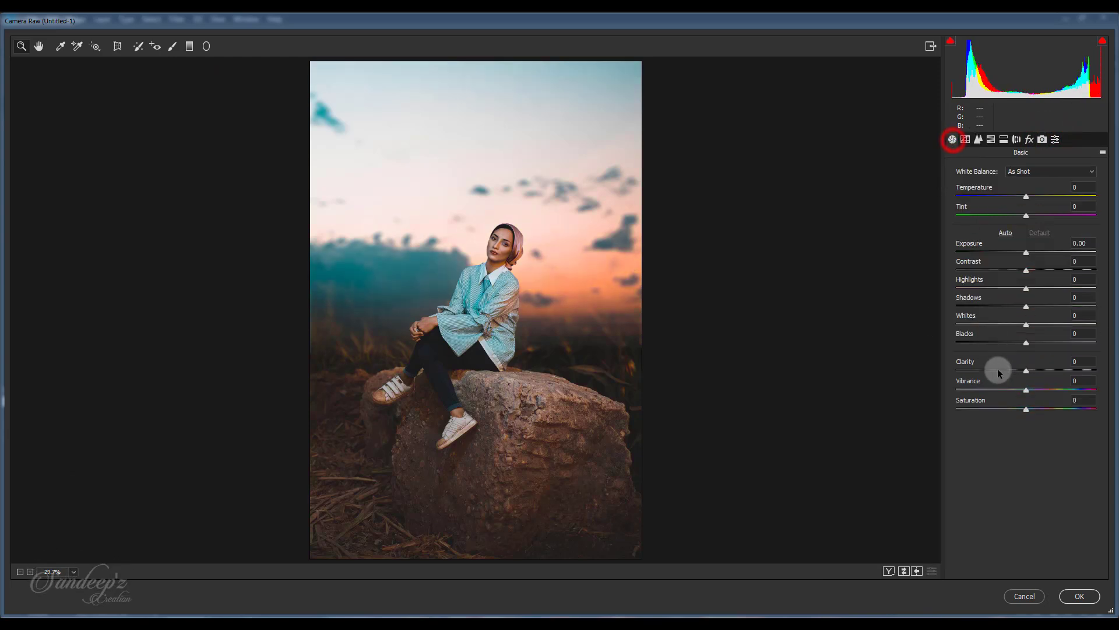
left_click(1002, 390)
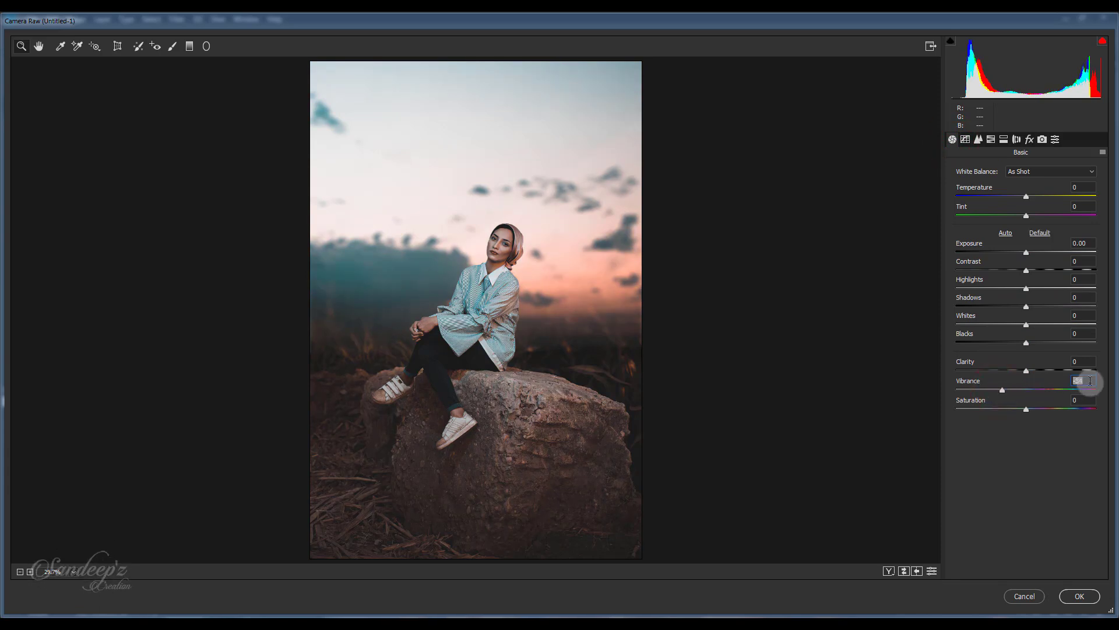
left_click(1091, 382)
type("-25")
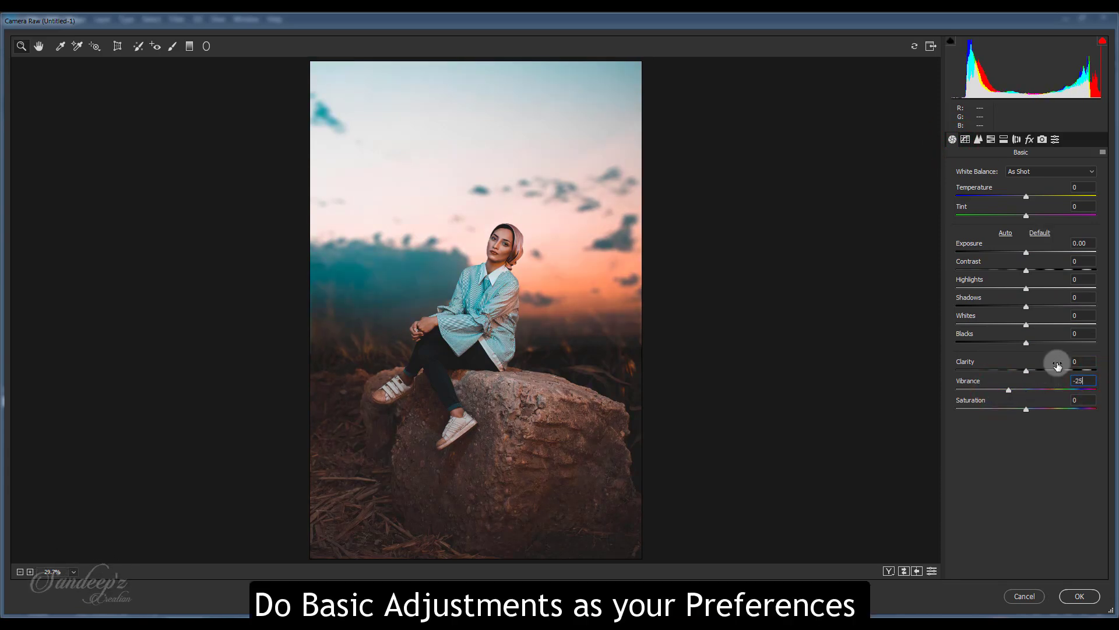
left_click(1012, 391)
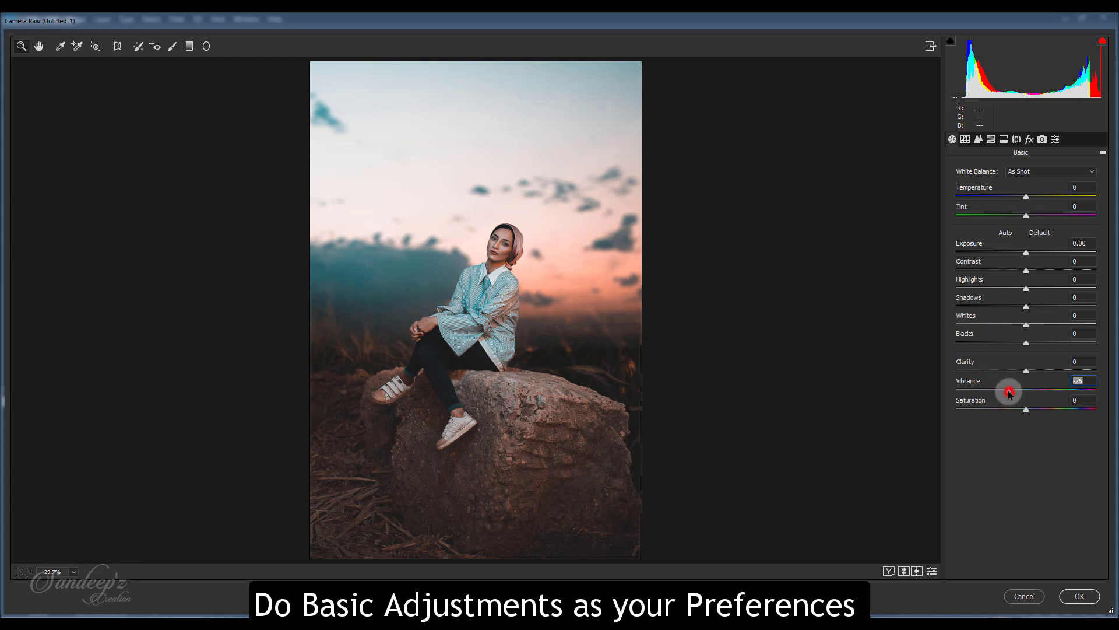
left_click_drag(1009, 393, 1003, 394)
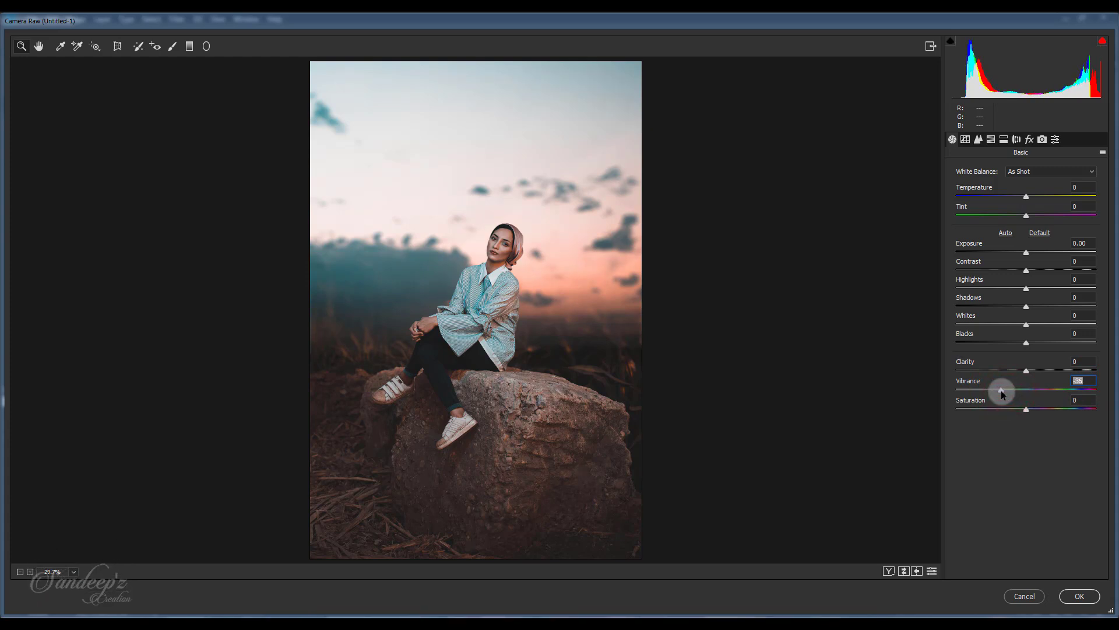
Step: Show the before/after side-by-side view and brighten exposure to +0.20, testing shadows
left_click(889, 571)
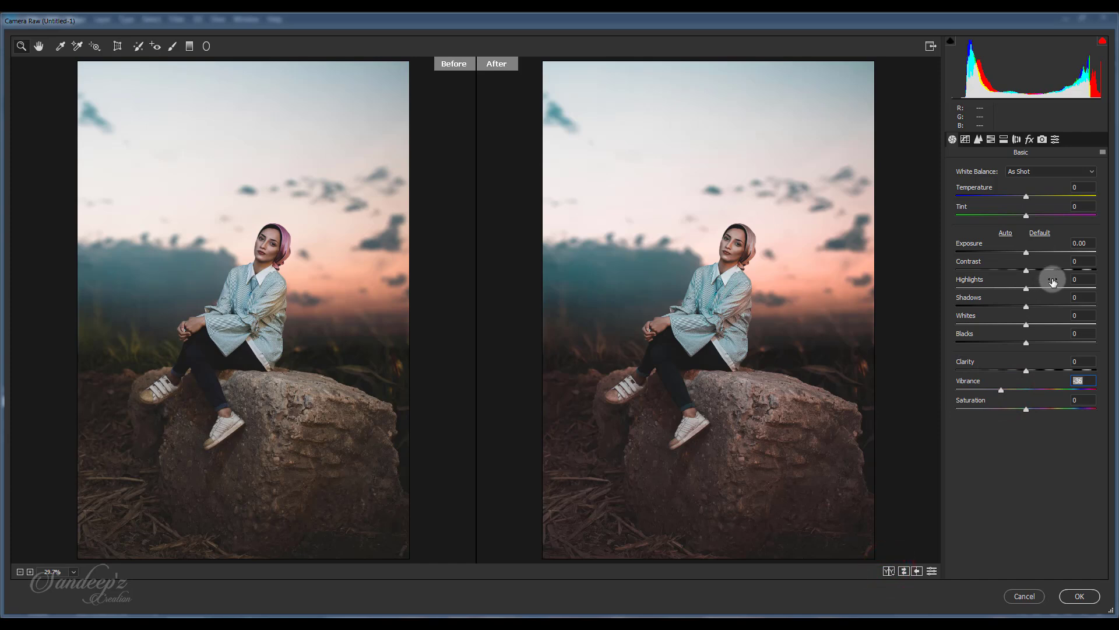
mouse_move(1027, 252)
left_mouse_down()
mouse_move(1030, 270)
mouse_move(922, 293)
mouse_move(1006, 299)
left_mouse_up()
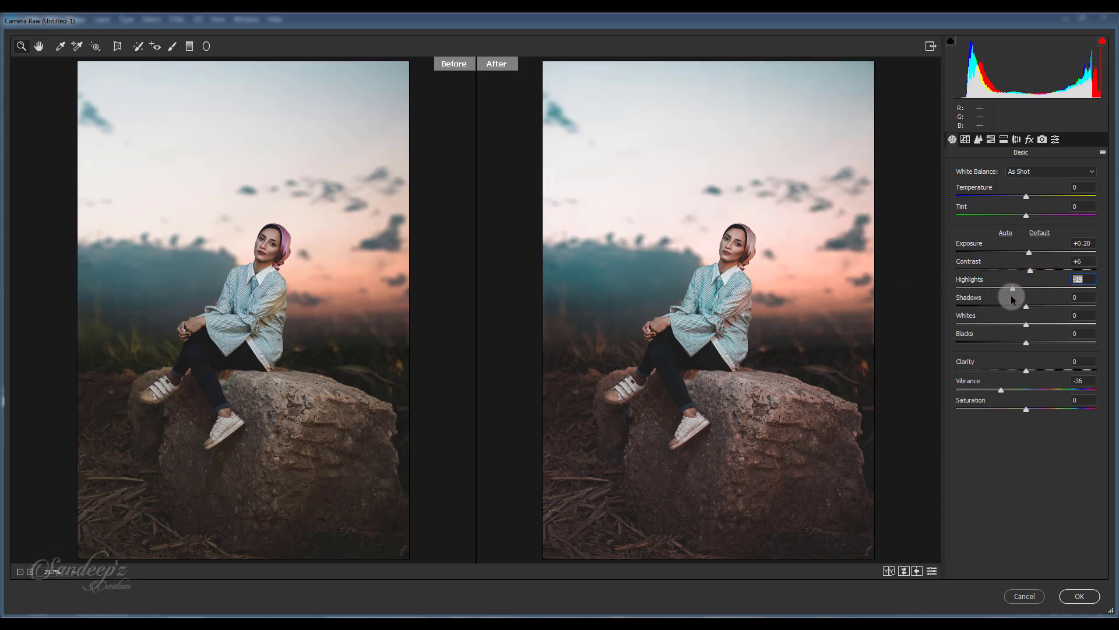
mouse_move(1026, 309)
left_mouse_down()
mouse_move(924, 305)
mouse_move(1089, 305)
mouse_move(1025, 320)
mouse_move(895, 323)
mouse_move(1107, 320)
mouse_move(1029, 345)
mouse_move(886, 342)
mouse_move(1022, 340)
mouse_move(1032, 371)
left_mouse_up()
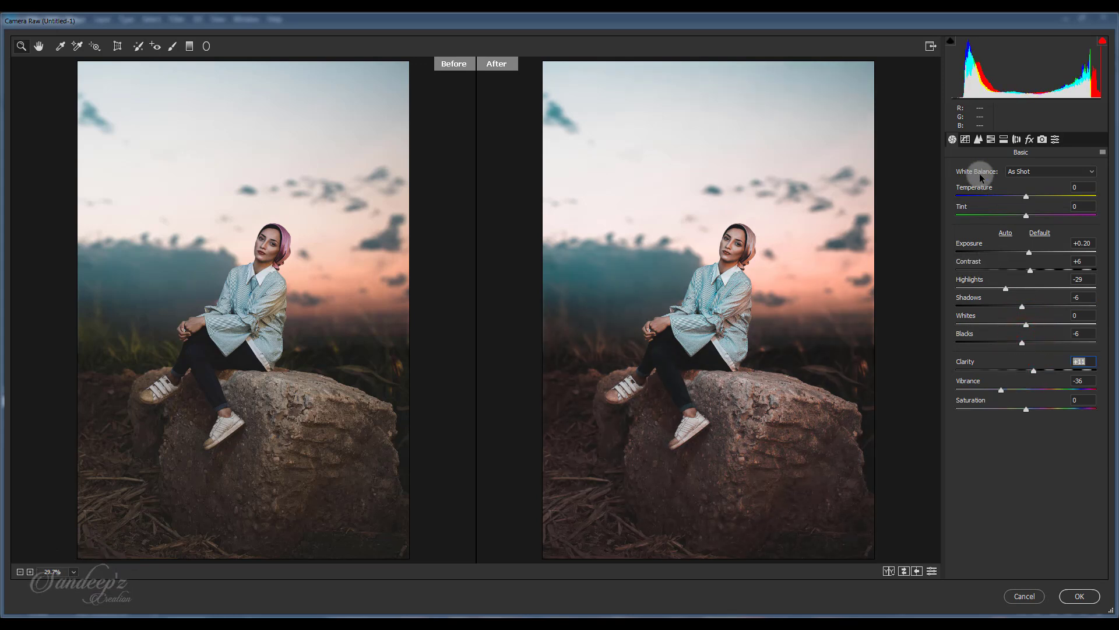
Step: Try darkening the parametric tone curve Shadows slider, then reset it to 0
left_click(967, 139)
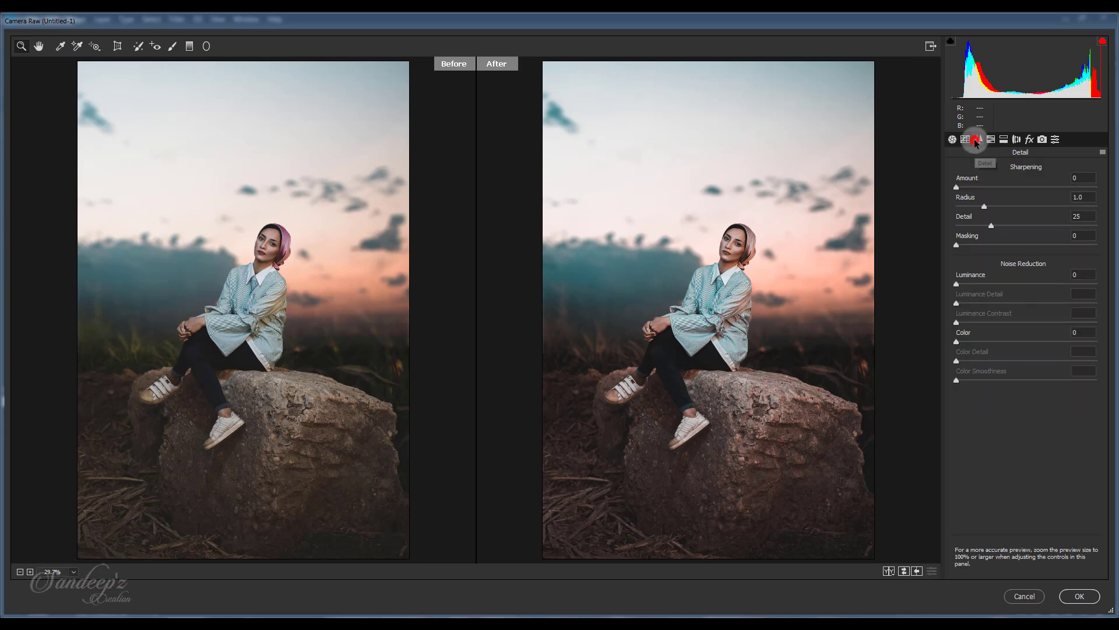
left_click(969, 170)
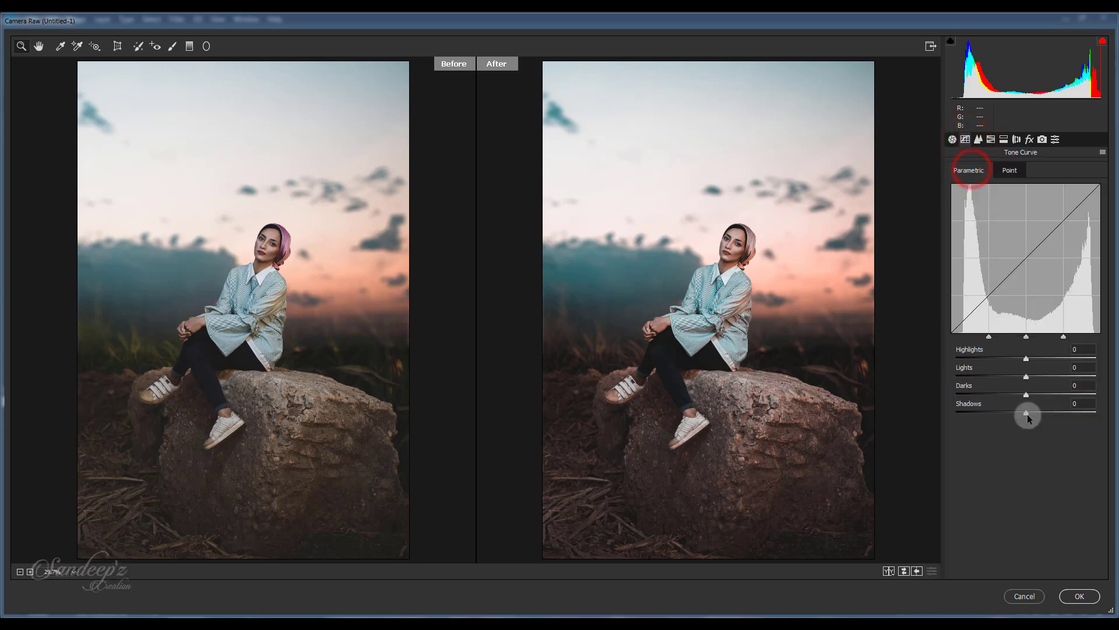
mouse_move(1026, 412)
left_mouse_down()
mouse_move(987, 417)
mouse_move(1018, 413)
left_mouse_up()
double_click(1008, 413)
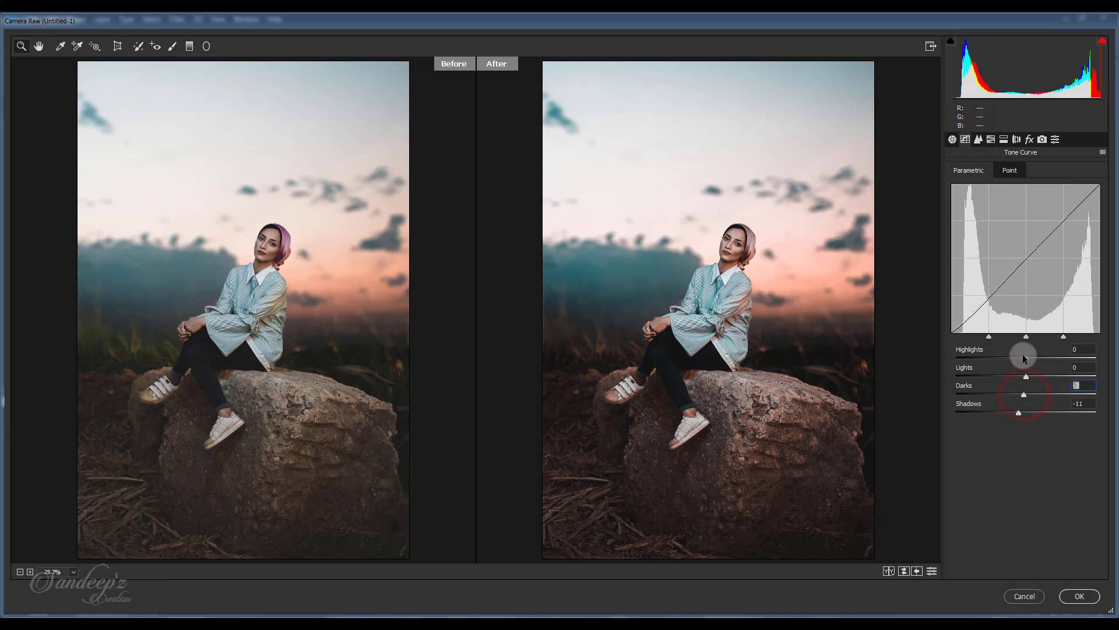
Step: On the point curve, lift the black point to output 25 for faded shadows
left_click(1010, 170)
left_click(953, 371)
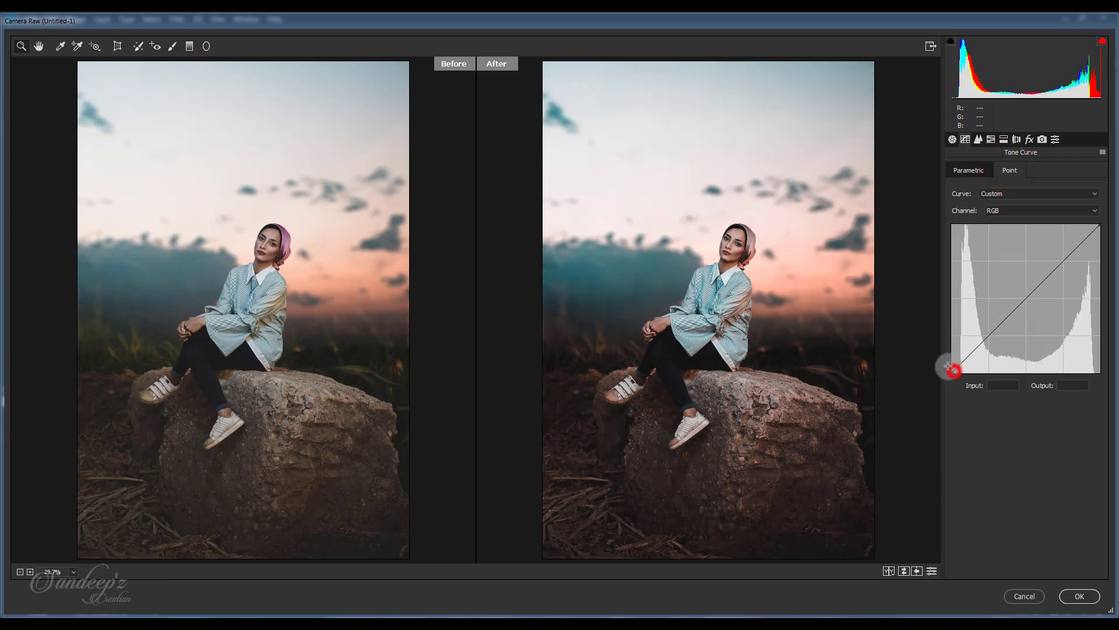
left_click_drag(952, 370, 952, 355)
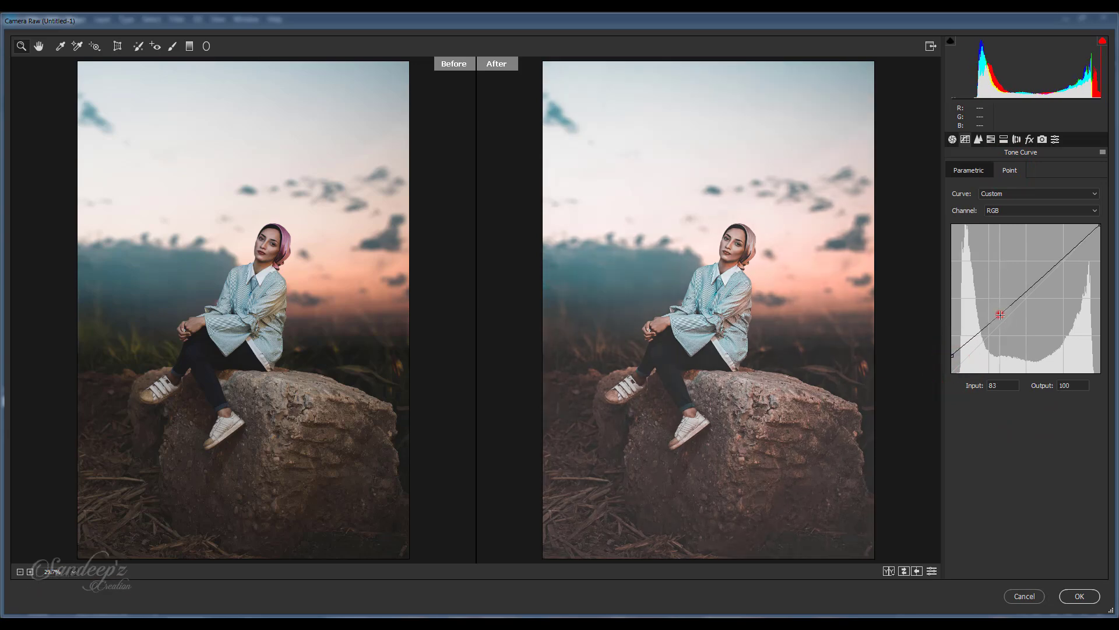
left_click_drag(994, 305, 1003, 320)
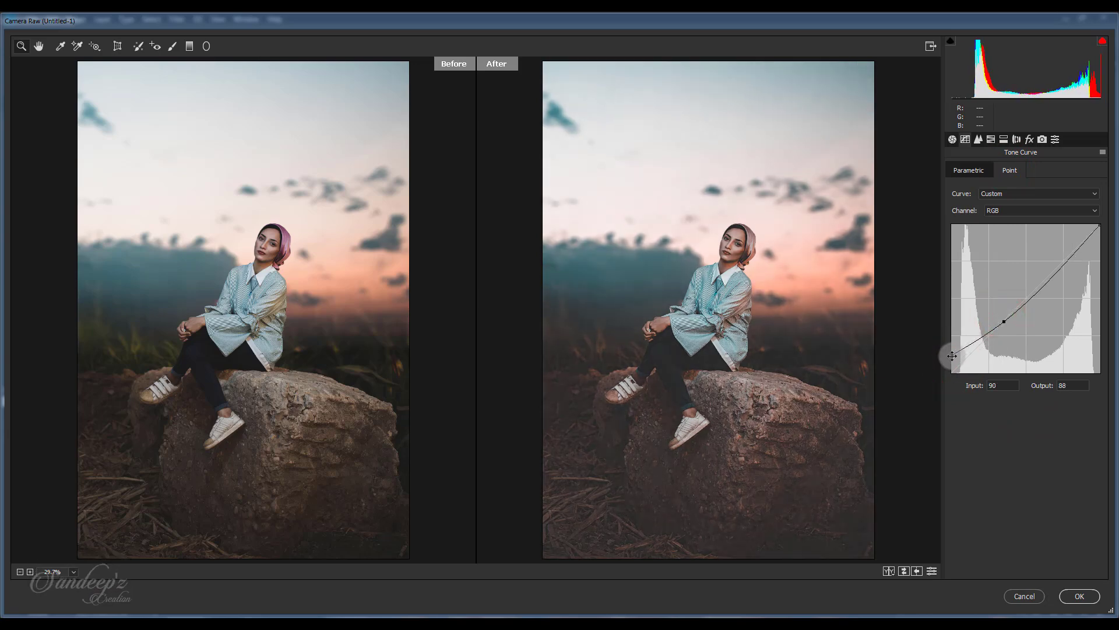
left_click_drag(952, 356, 947, 358)
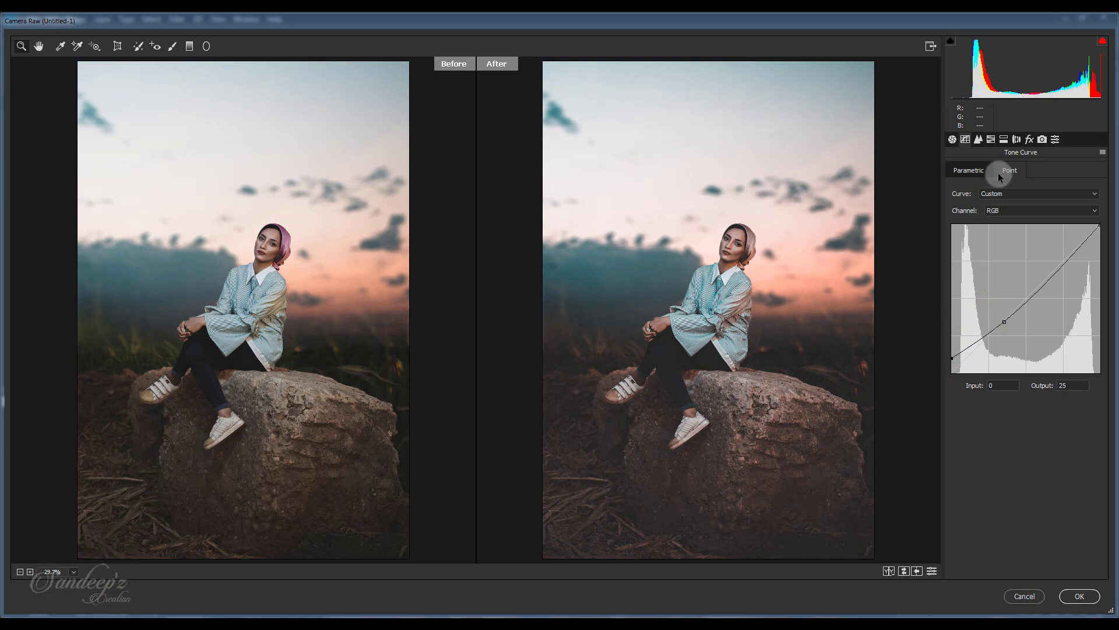
left_click(991, 140)
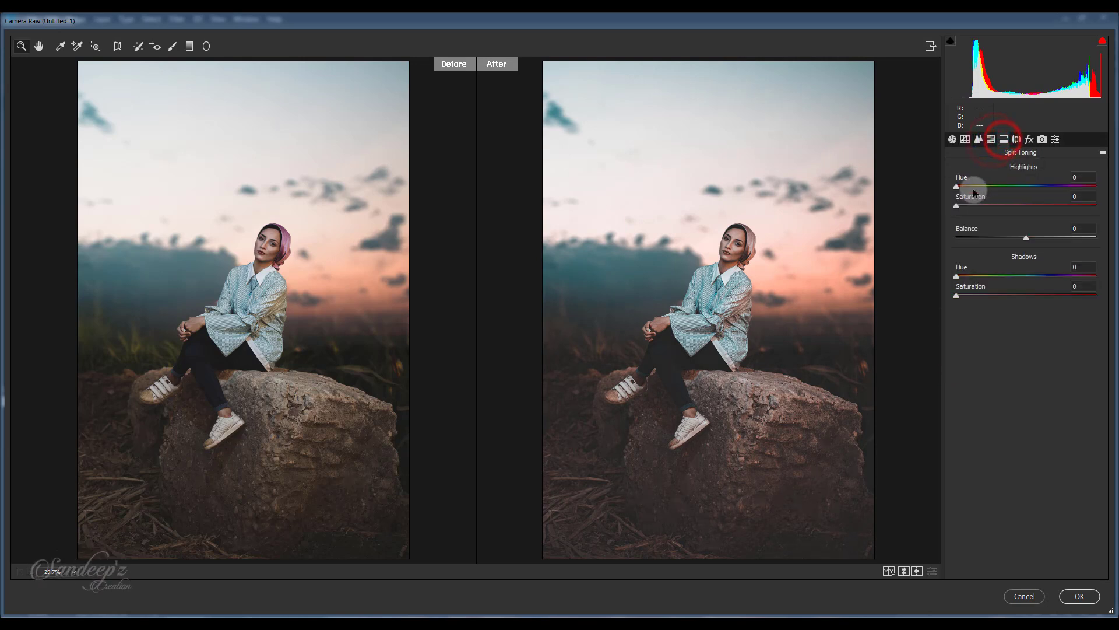
Step: Split-tone highlights to hue 38, saturation 10, and shadows to hue 285
left_click_drag(973, 186, 979, 187)
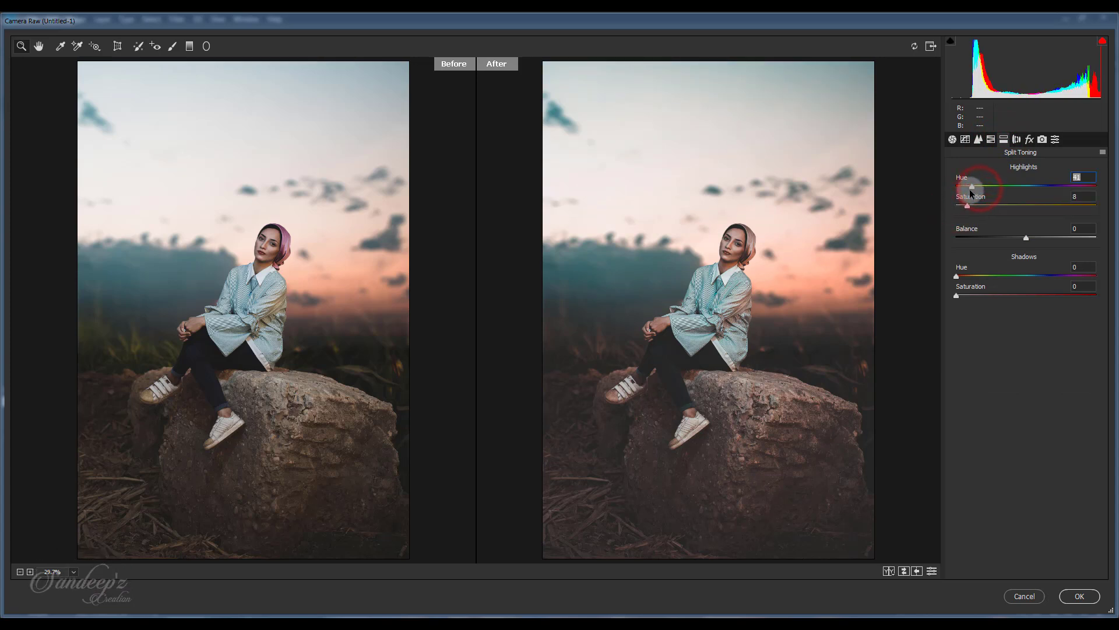
left_click_drag(967, 205, 971, 186)
left_click(1066, 275)
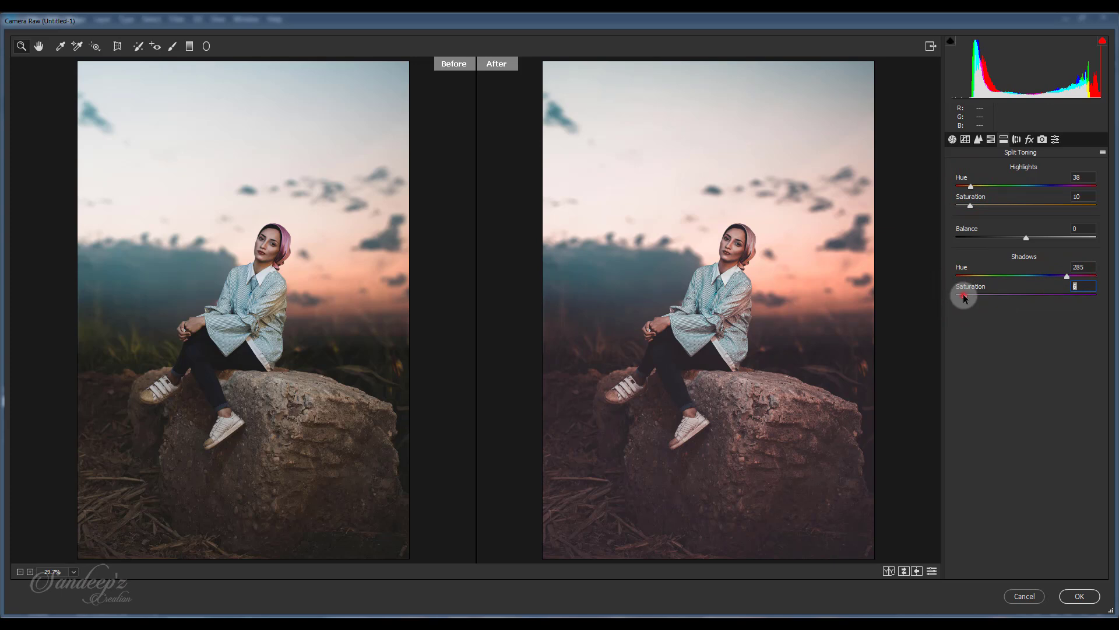
left_click_drag(963, 295, 961, 296)
Step: Set Post Crop Vignetting Amount to -17 to darken the edges
left_click(1017, 140)
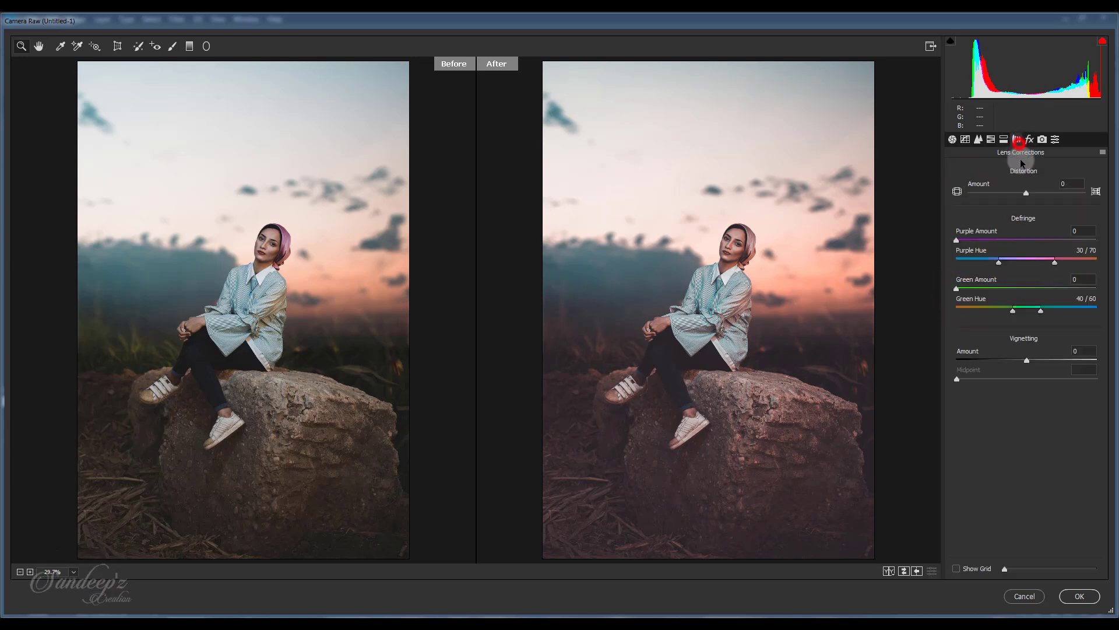
left_click(1029, 139)
left_click_drag(1026, 331, 1019, 333)
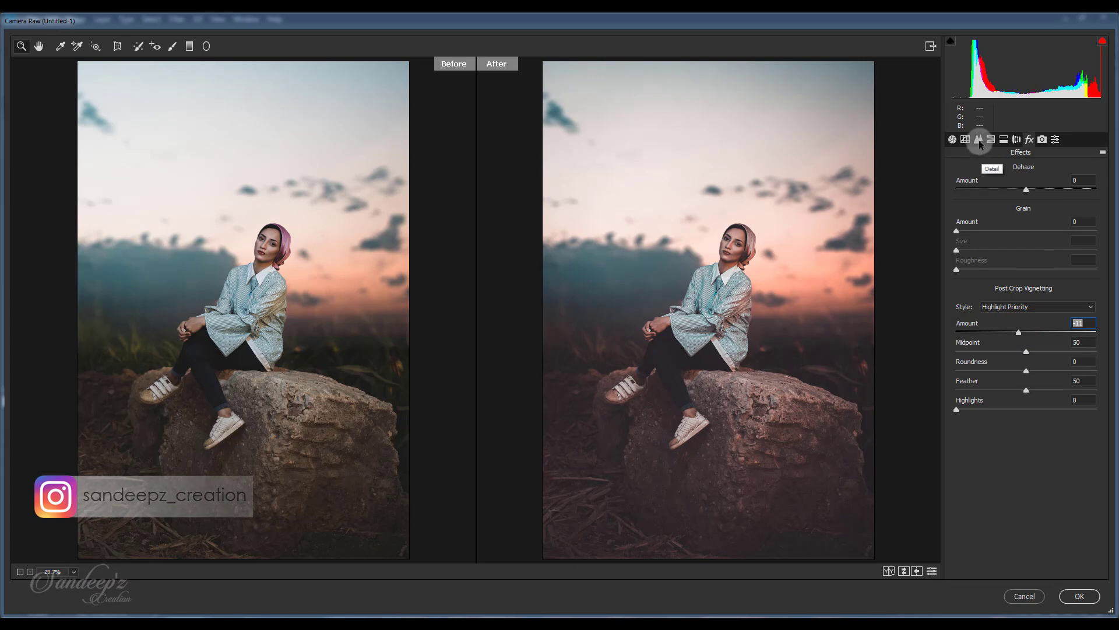
left_click(189, 47)
Step: Add a graduated filter down from the top of the sky with exposure -0.70
left_click_drag(722, 85, 714, 195)
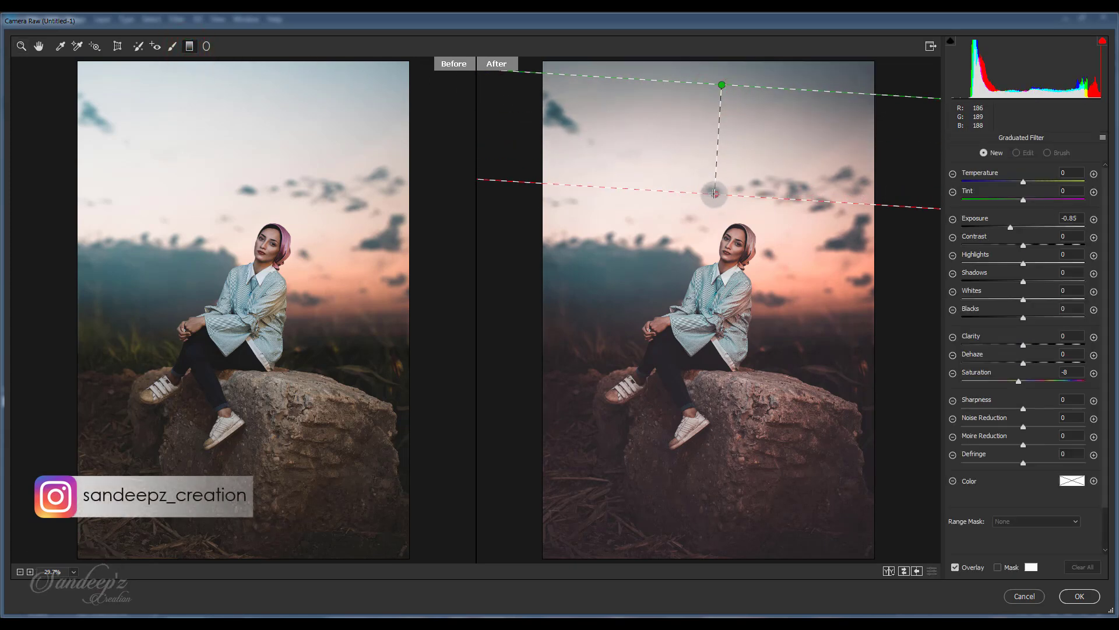
left_click(1010, 228)
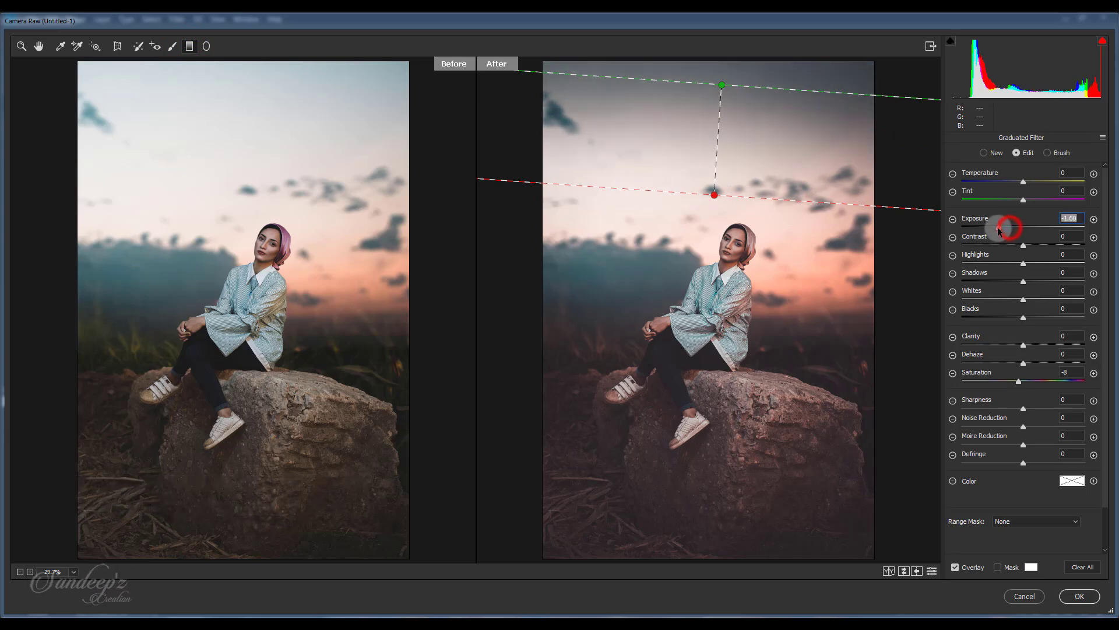
left_click_drag(1010, 228, 1012, 228)
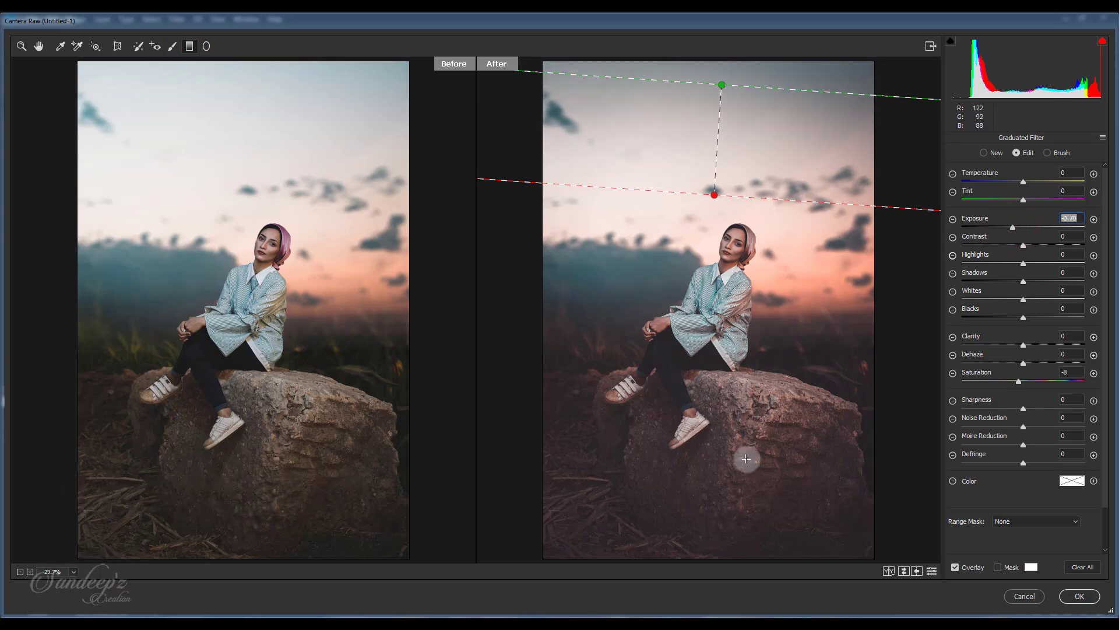
Step: Add a second graduated filter rising from the bottom to the waist at exposure -1.00
left_click_drag(697, 544, 710, 354)
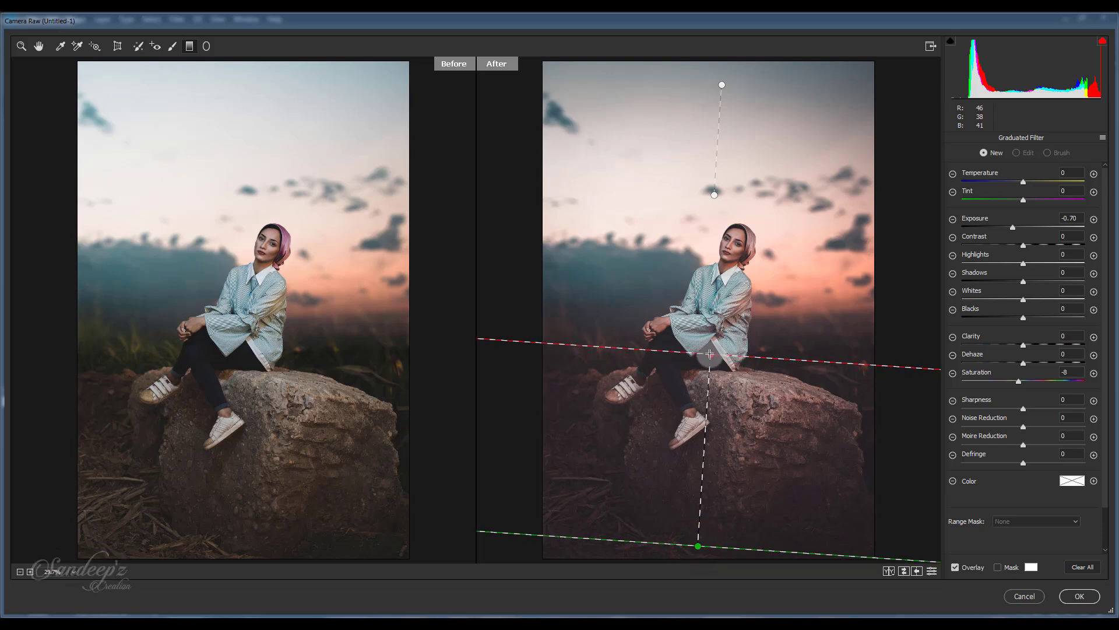
left_click_drag(707, 417, 706, 371)
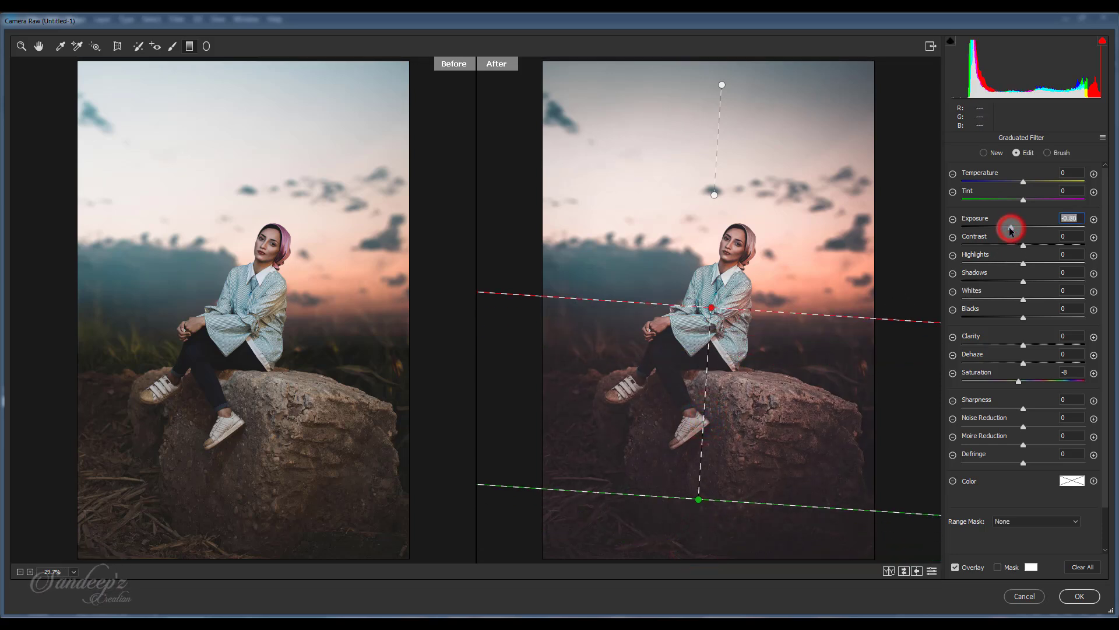
left_click_drag(1008, 227, 1006, 226)
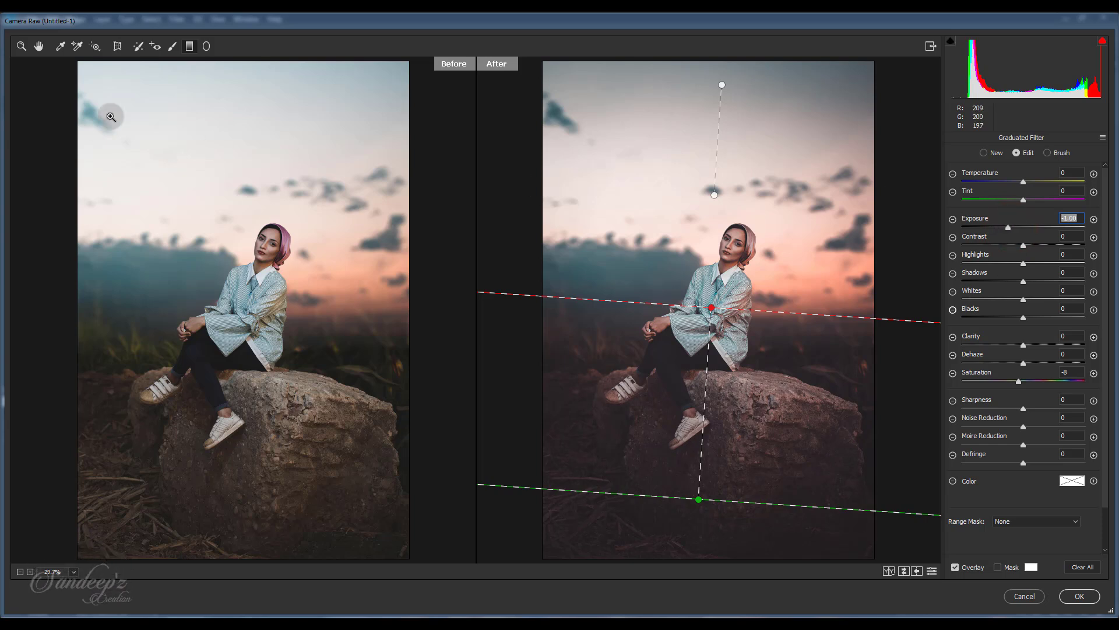
left_click(24, 46)
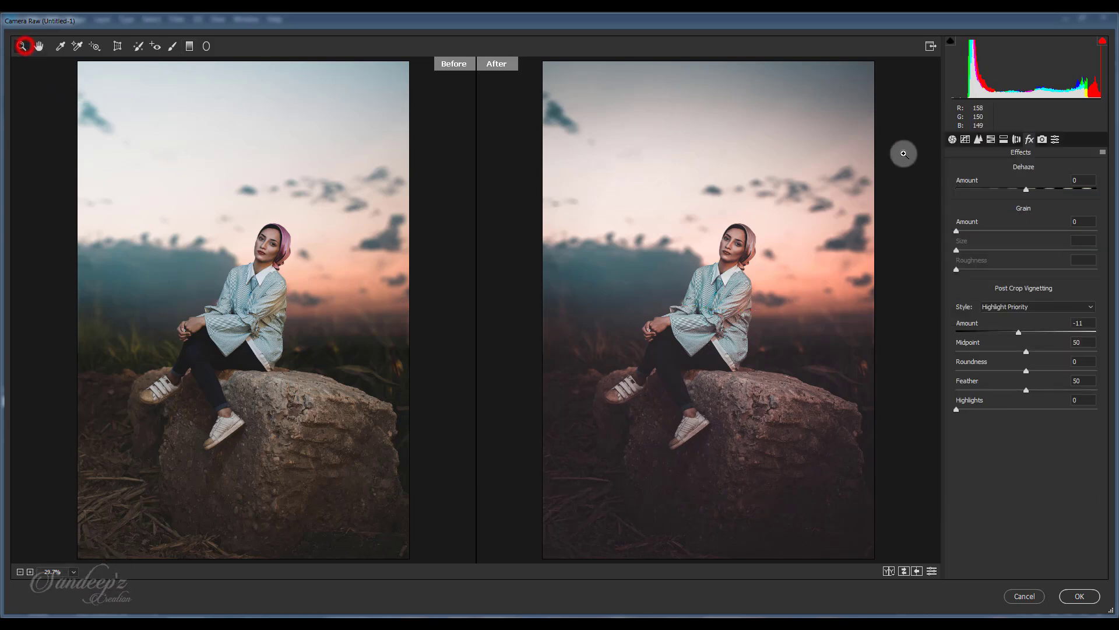
Step: Check the tone curve, zoom in on the face, and raise Basic exposure to +0.45
left_click(966, 138)
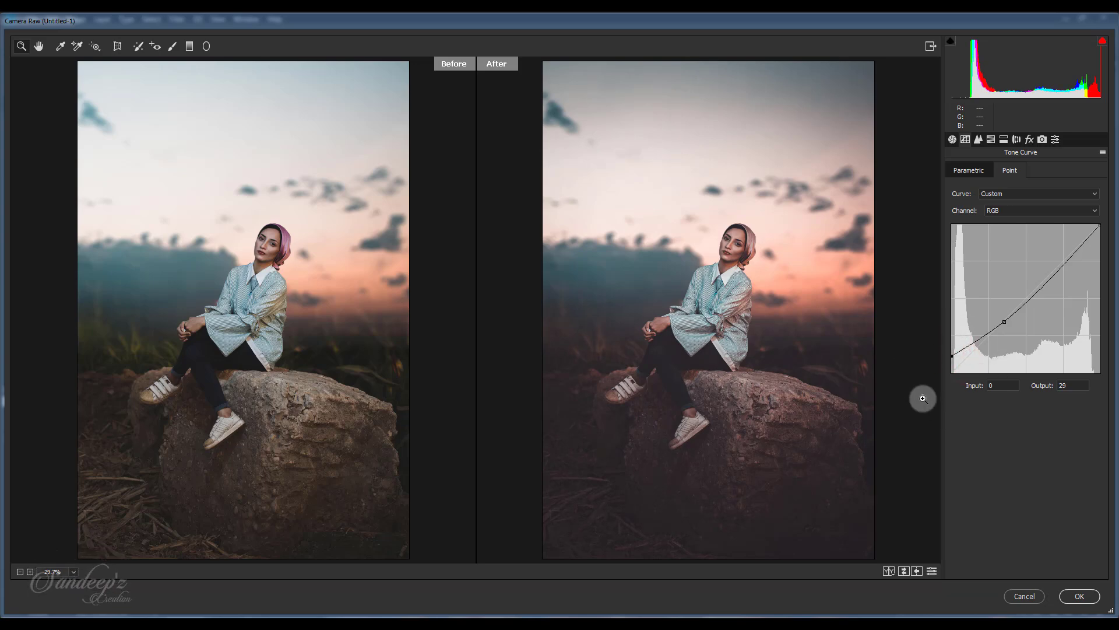
left_click(724, 250)
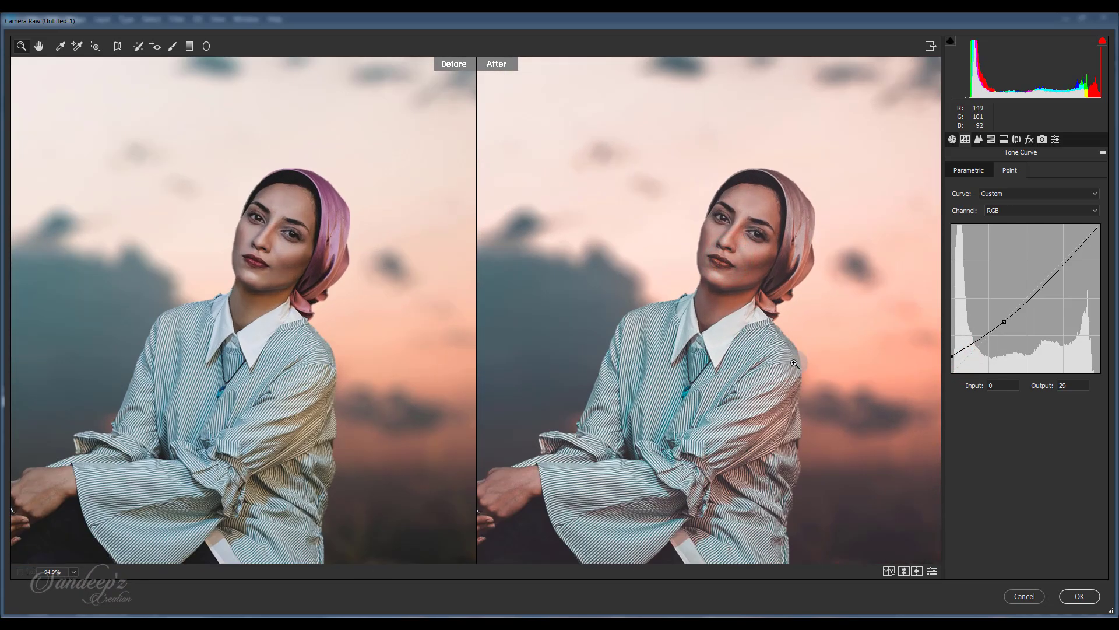
left_click(952, 139)
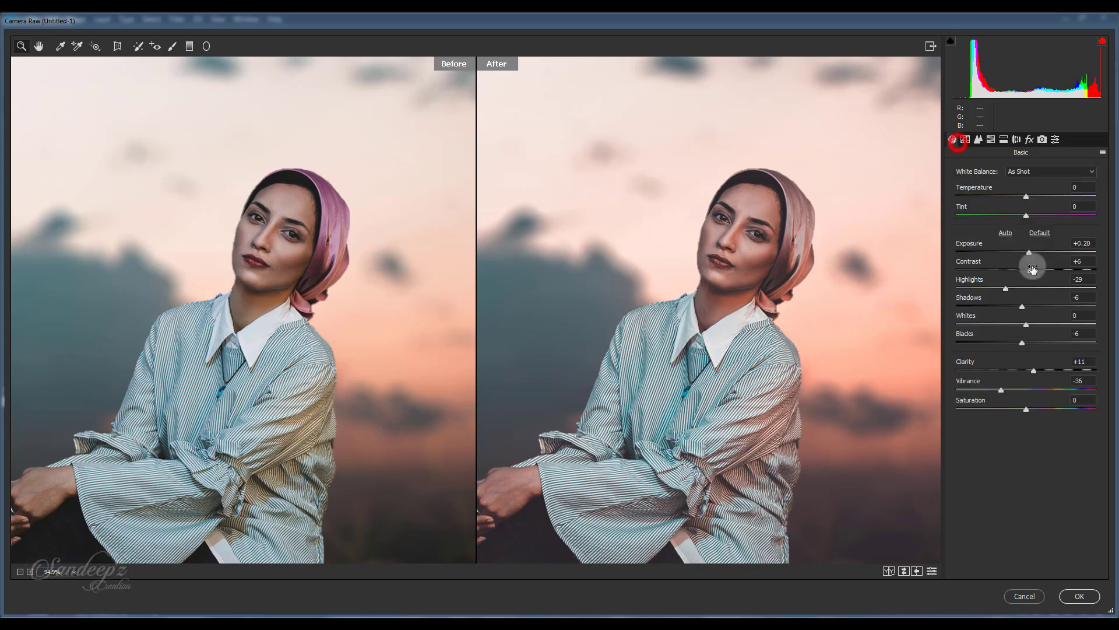
left_click_drag(1033, 255, 1035, 256)
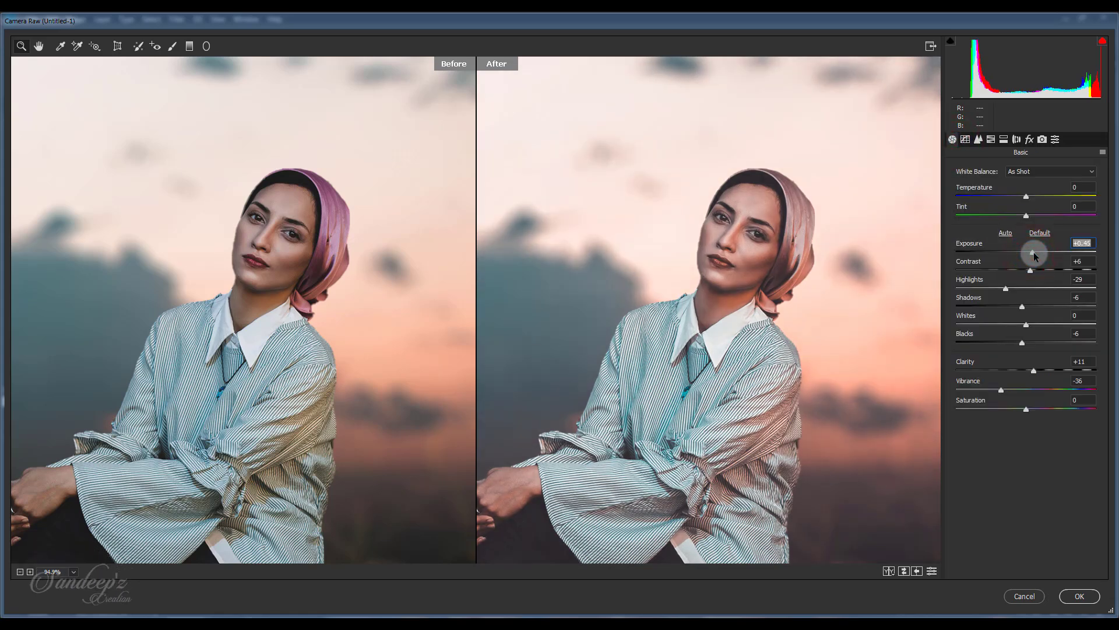
Step: Set highlights -48, contrast +13 and exposure +0.40, then apply the Camera Raw grade
left_click(1030, 270)
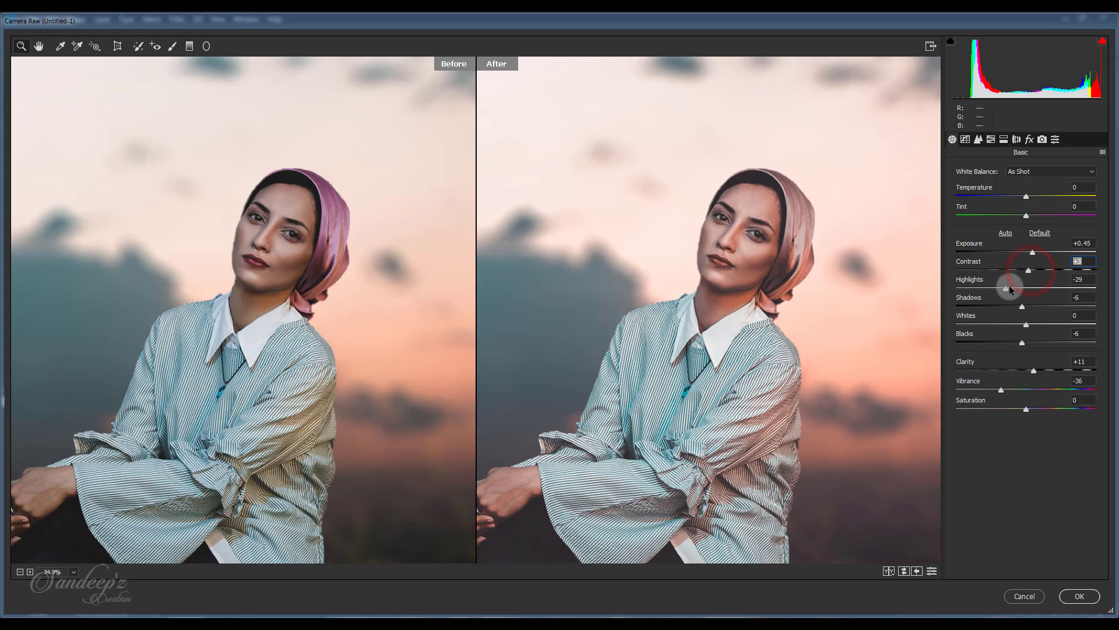
left_click_drag(1007, 289, 994, 291)
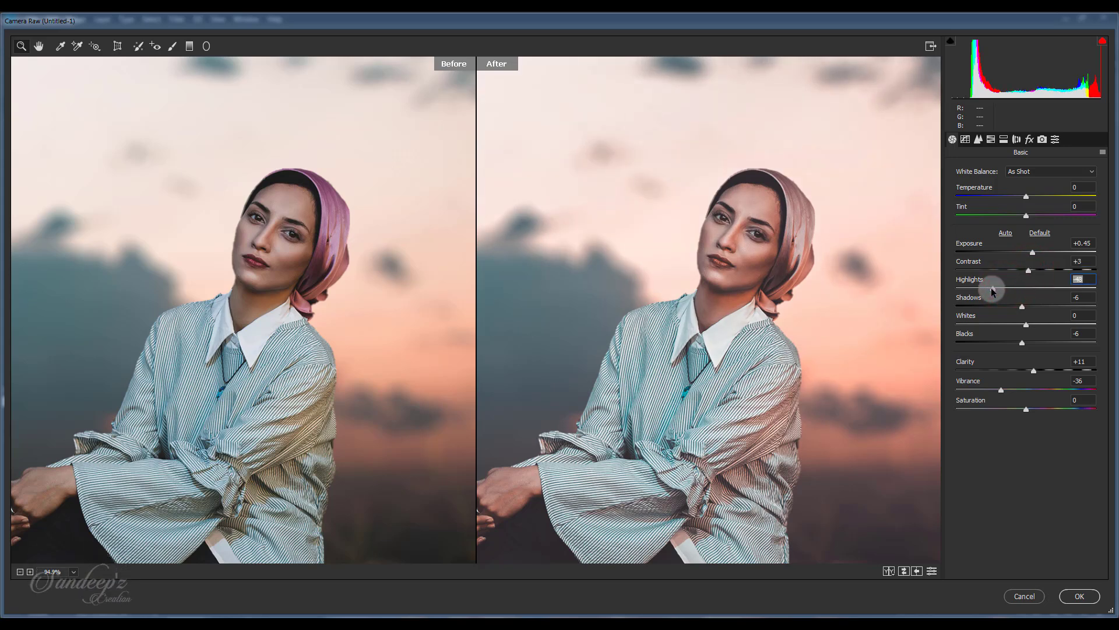
key("ctrl+0")
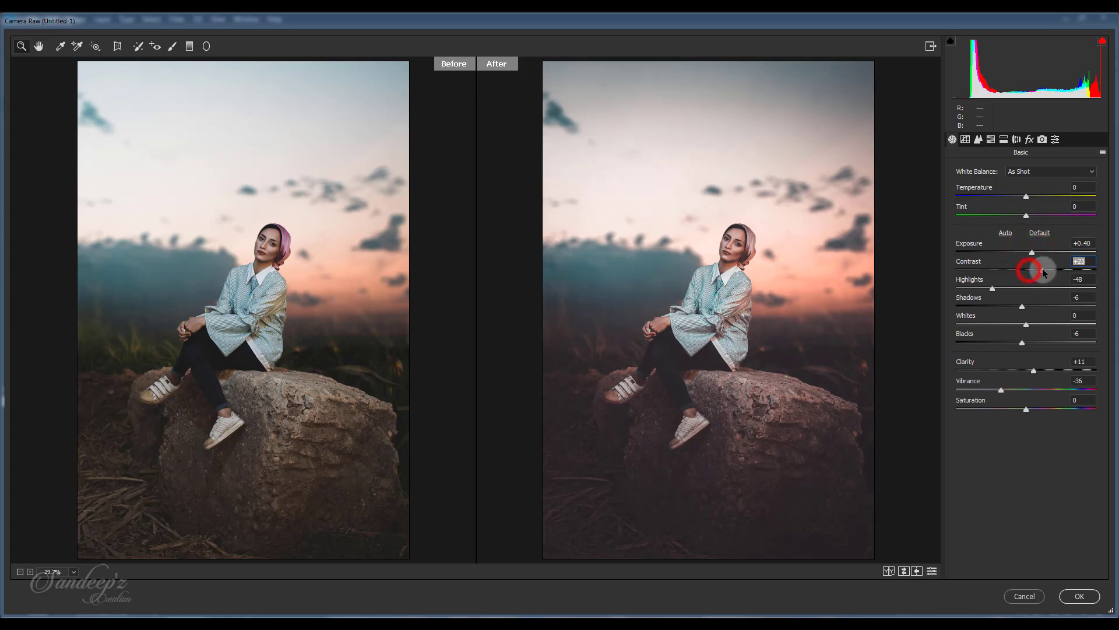
left_click_drag(1044, 273, 1042, 273)
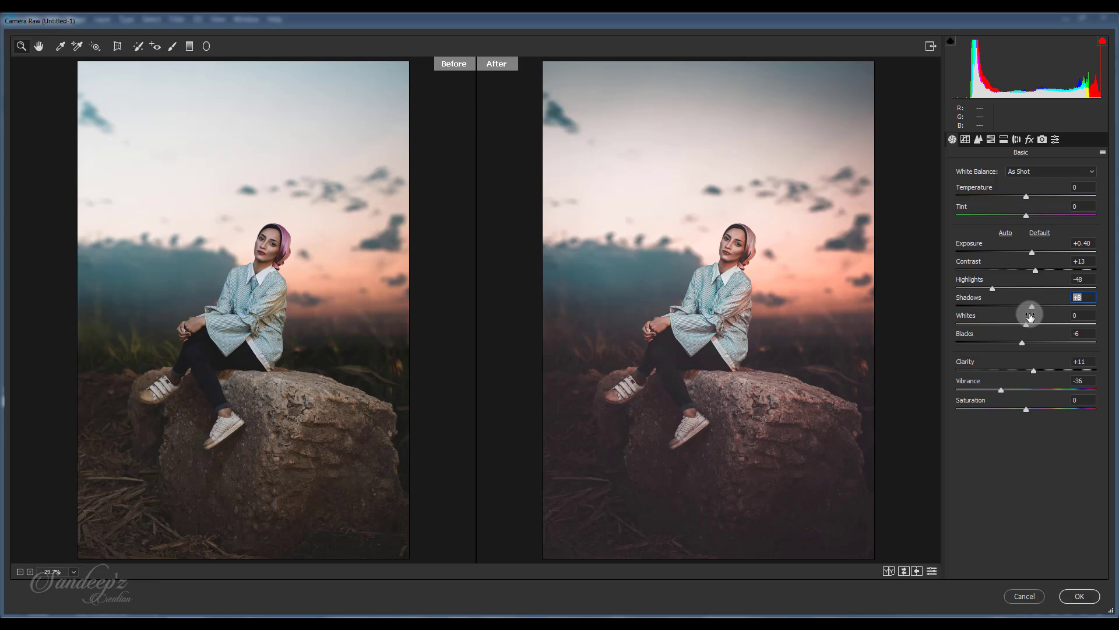
left_click(1079, 597)
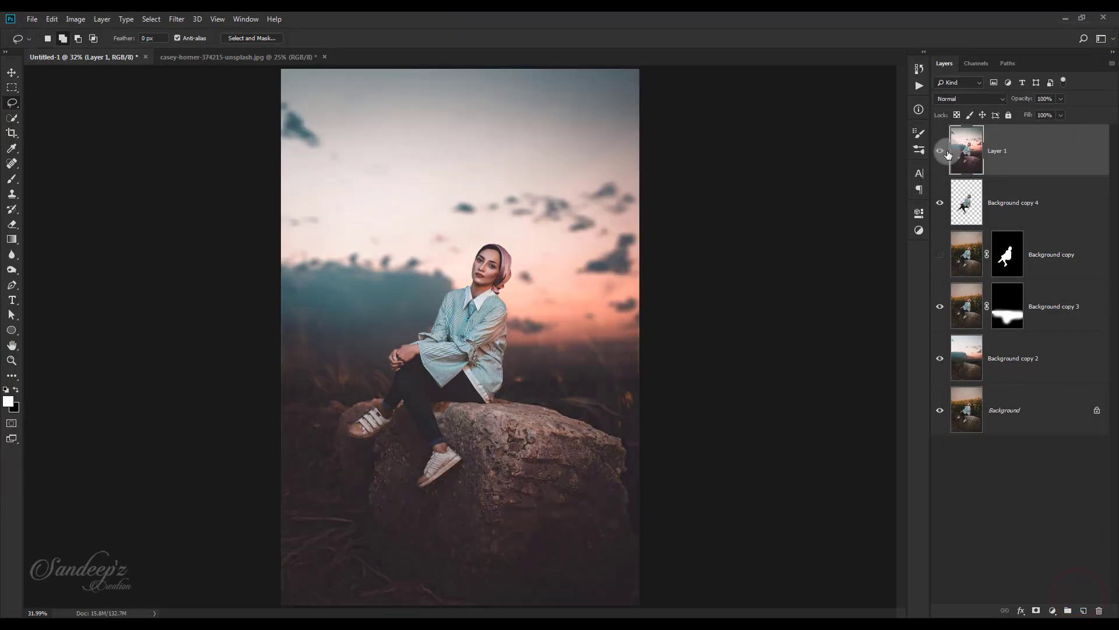
Step: Compare, duplicate Layer 1, and launch Filter > Photo-Toolbox > SkinFiner on the copy
left_click(940, 151)
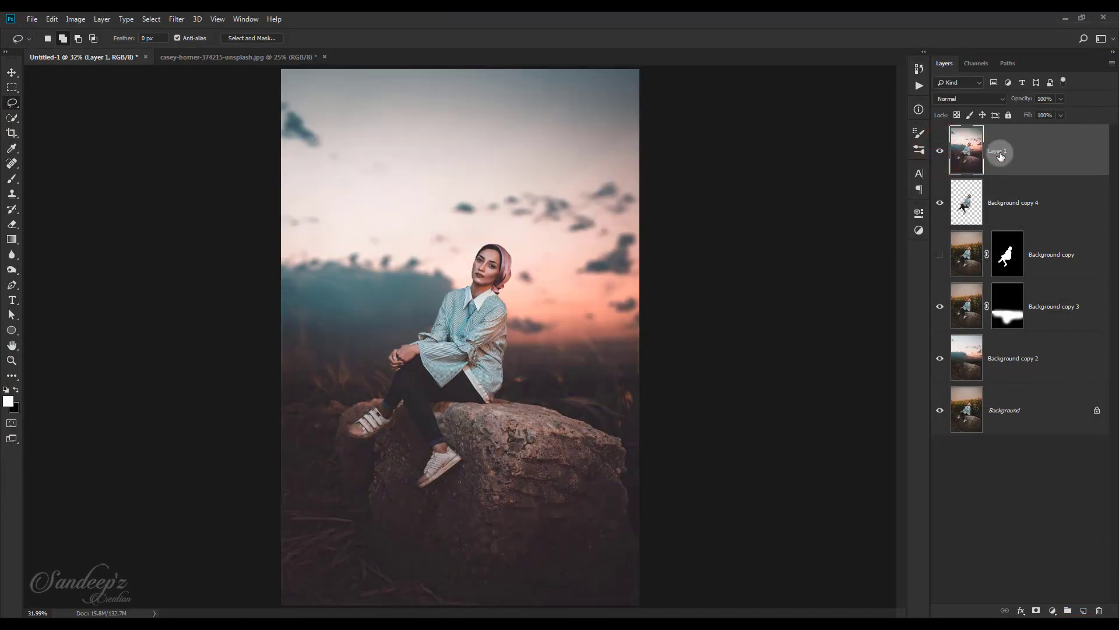
left_click_drag(1000, 155, 1084, 610)
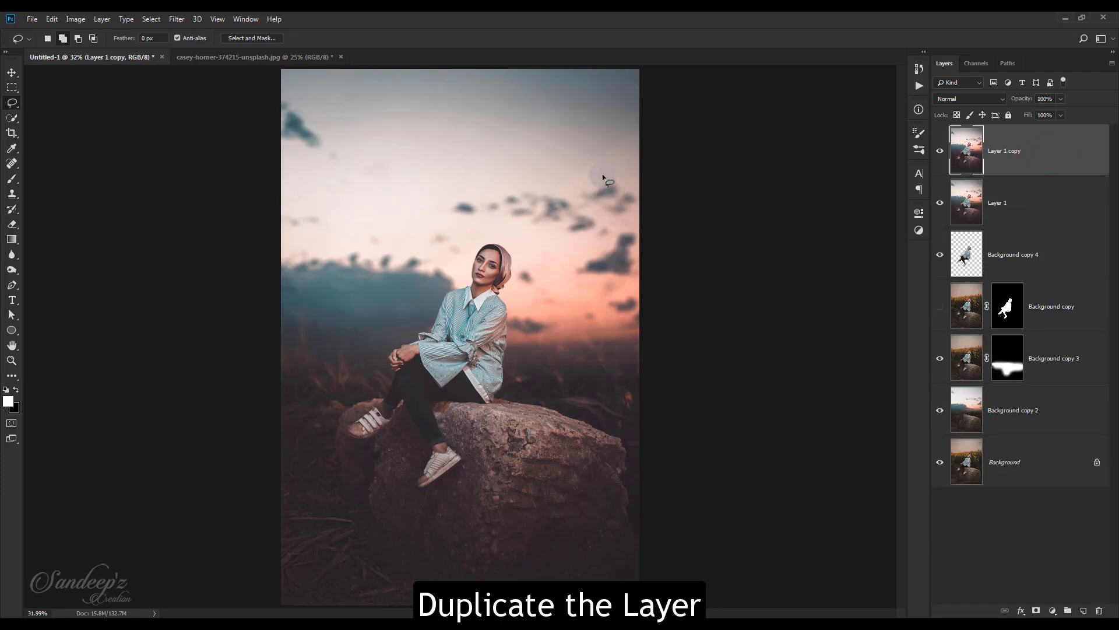
left_click(177, 19)
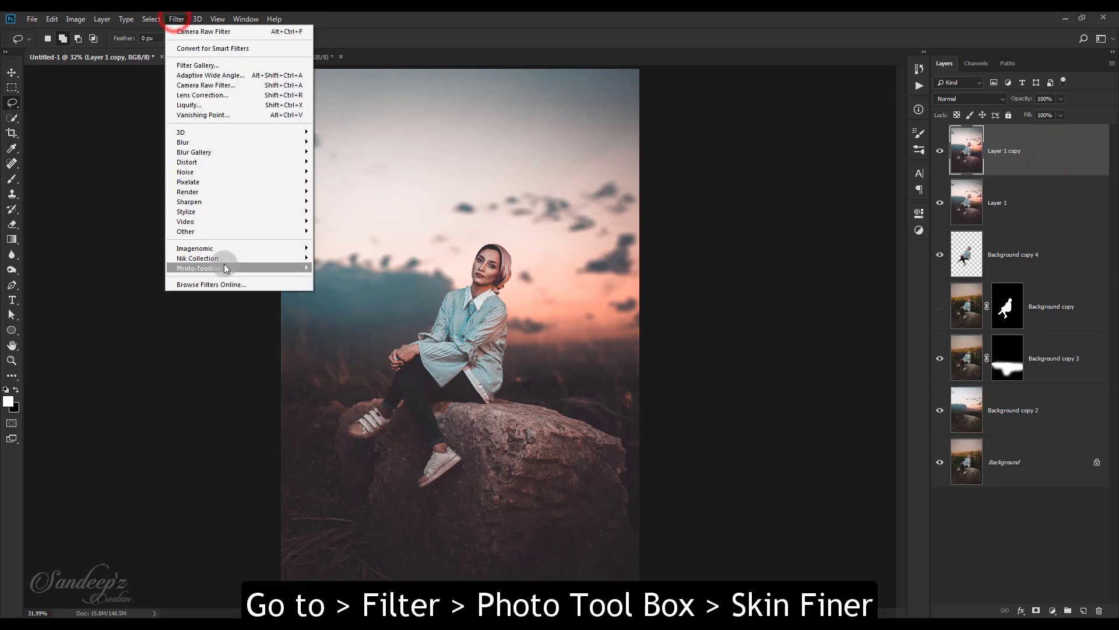
left_click(336, 269)
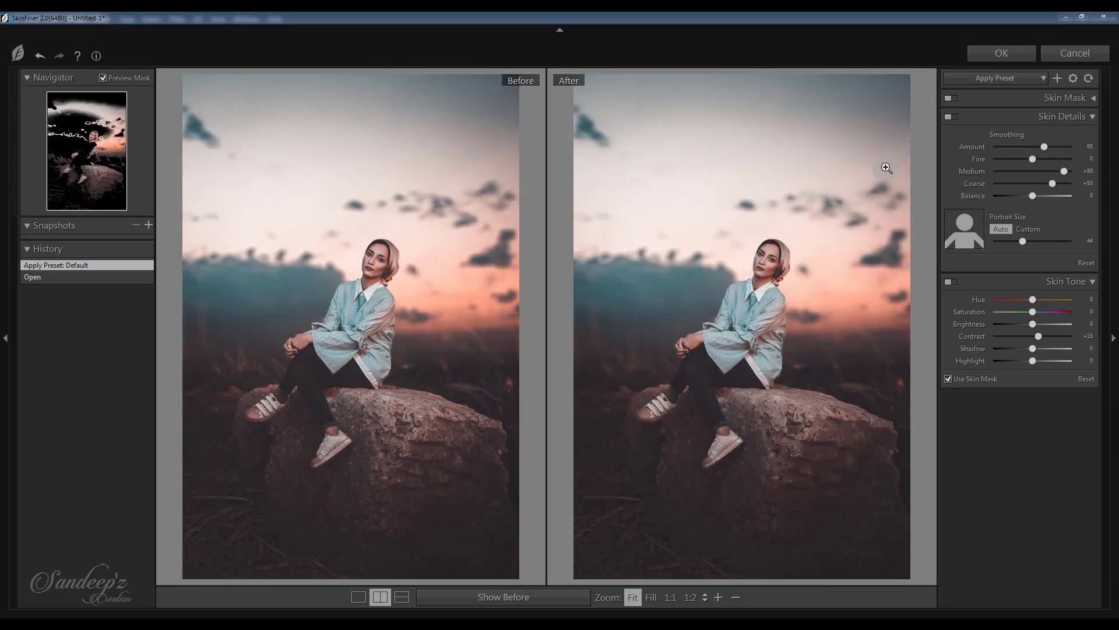
Step: Zoom the SkinFiner previews to 2:1 on the woman's face
left_click(887, 168)
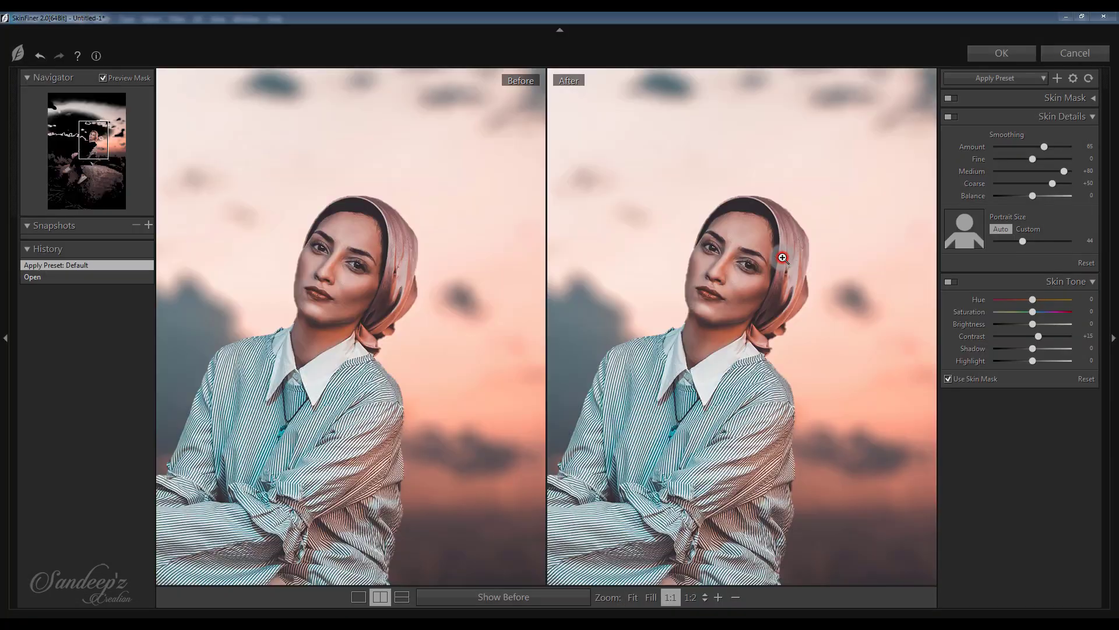
left_click_drag(775, 294, 780, 278)
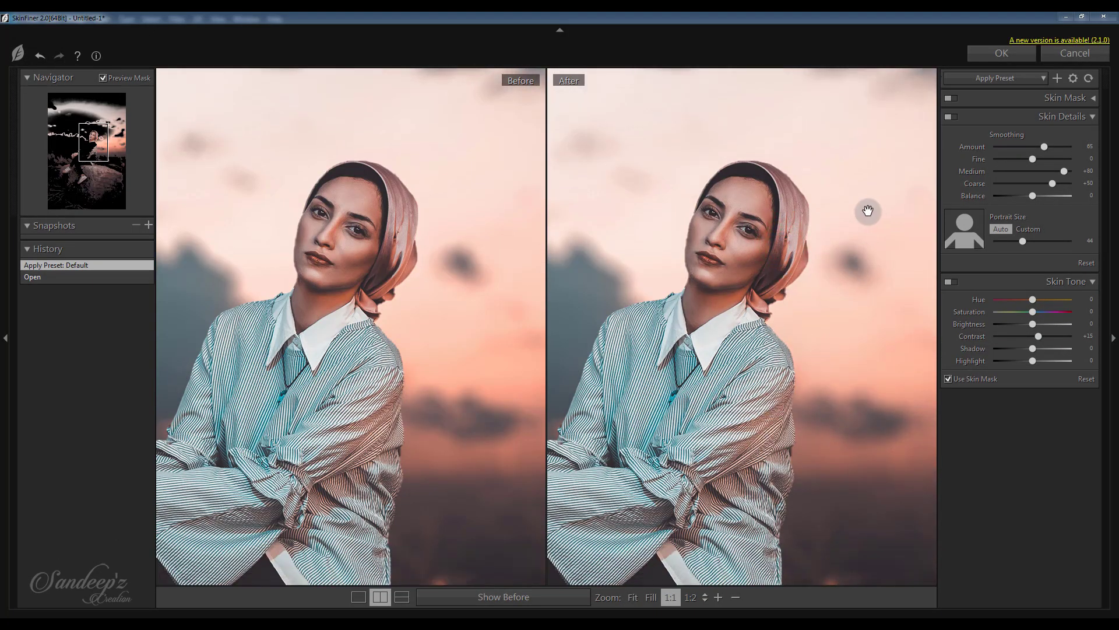
left_click(741, 209)
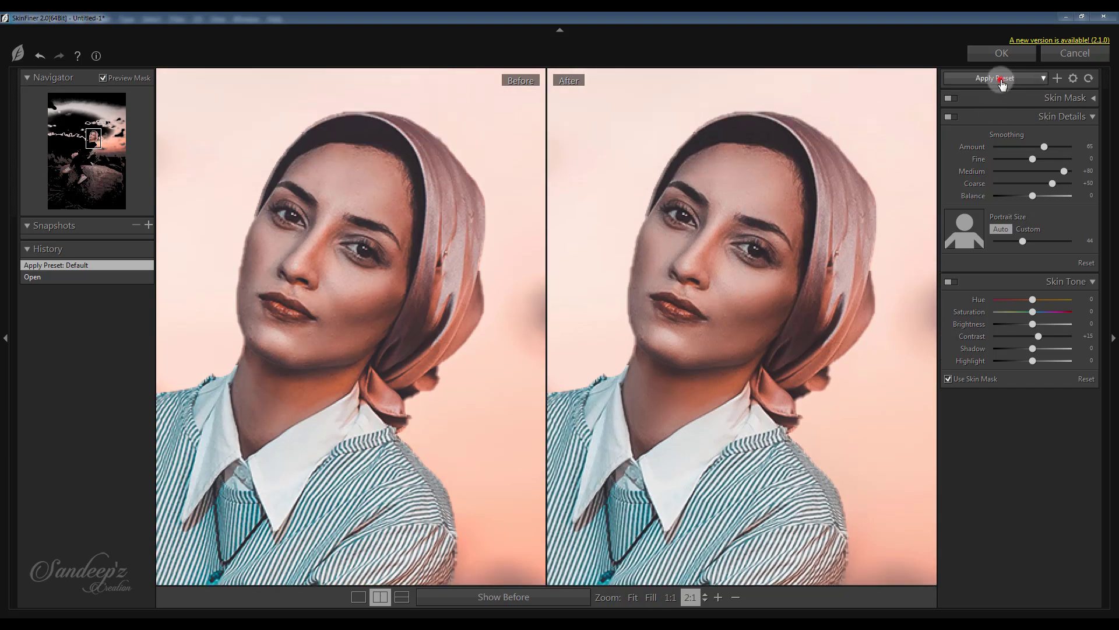
Step: Apply the Skin preset, set skin hue -23 and highlight +16, and confirm
left_click(1000, 78)
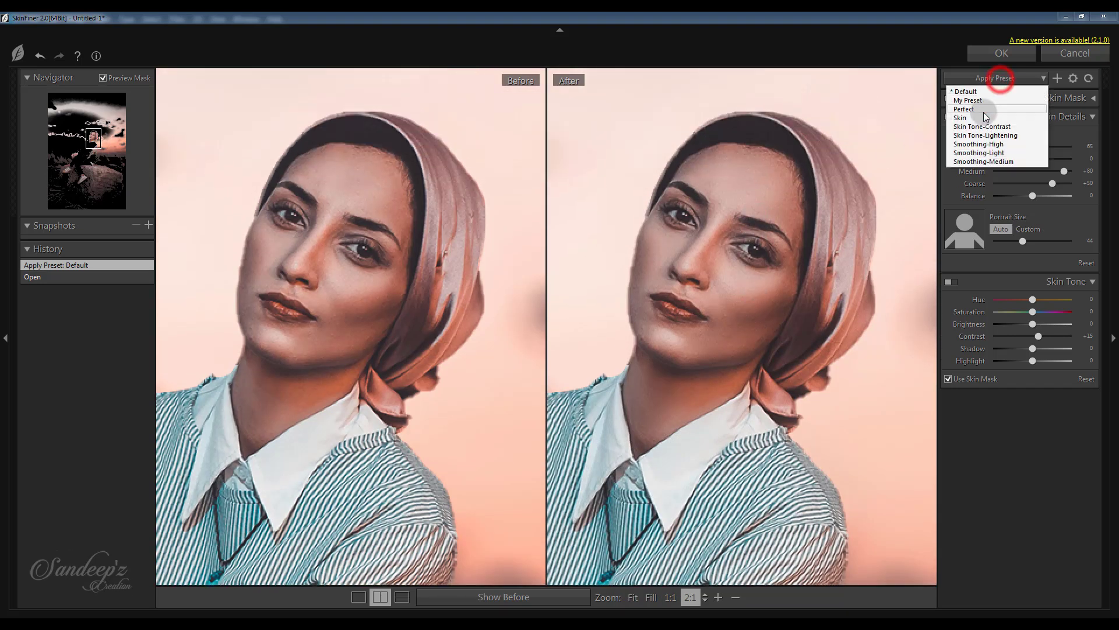
left_click(983, 117)
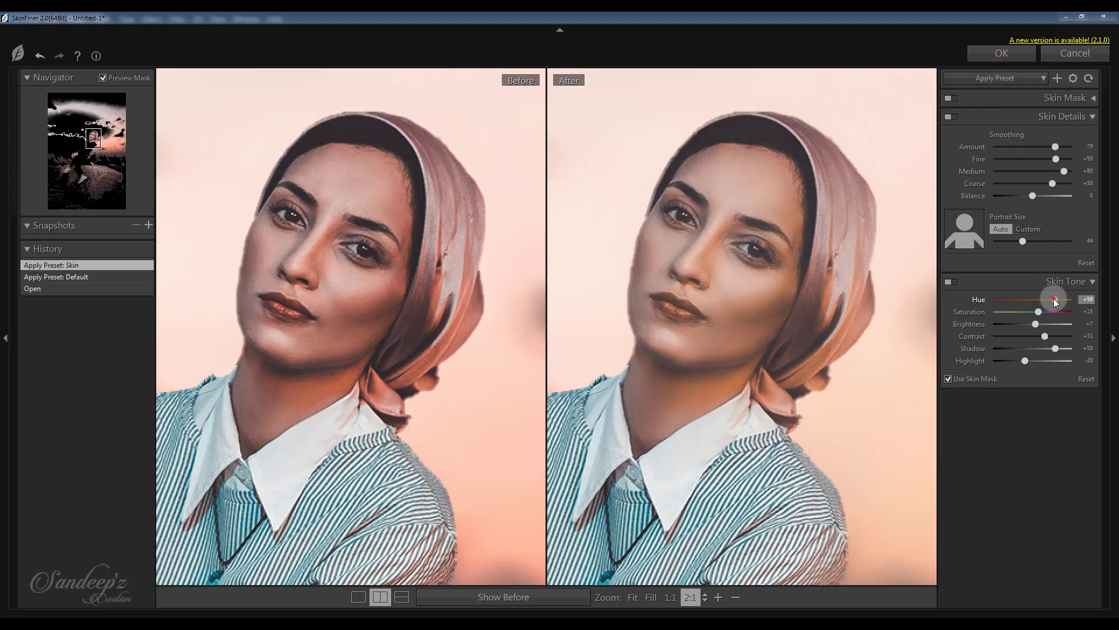
mouse_move(1054, 298)
left_mouse_down()
mouse_move(1023, 300)
mouse_move(1053, 336)
mouse_move(1041, 362)
left_mouse_up()
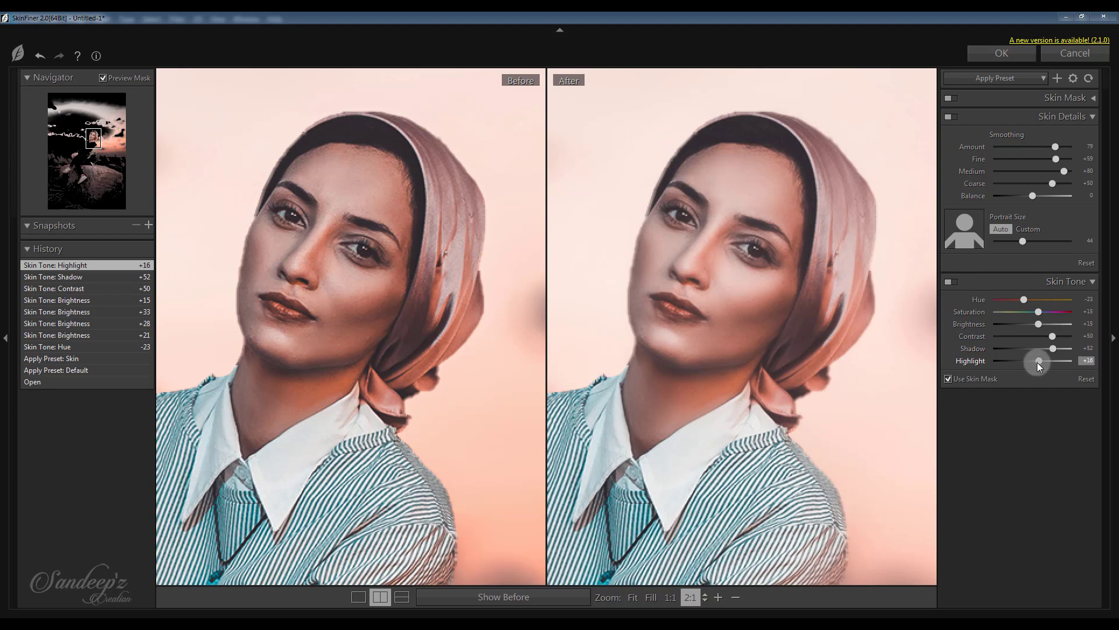
left_click(1039, 361)
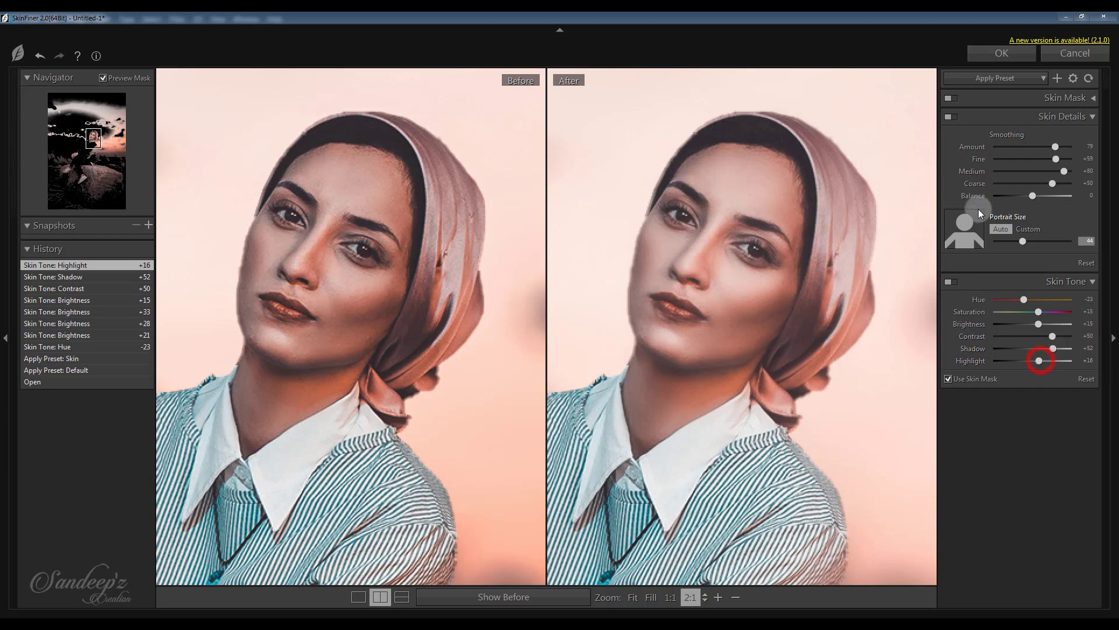
left_click(1002, 57)
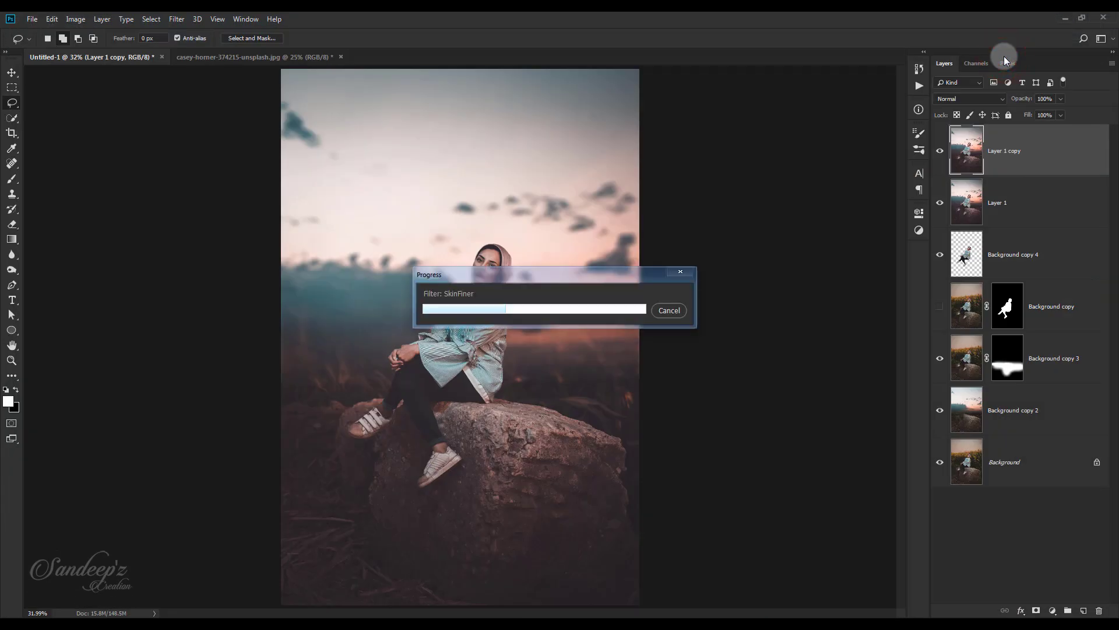
Step: Copy Background copy's woman mask onto Layer 1 copy, compare it, and zoom to 100%
left_click(940, 151)
left_click(940, 151)
left_click(940, 151)
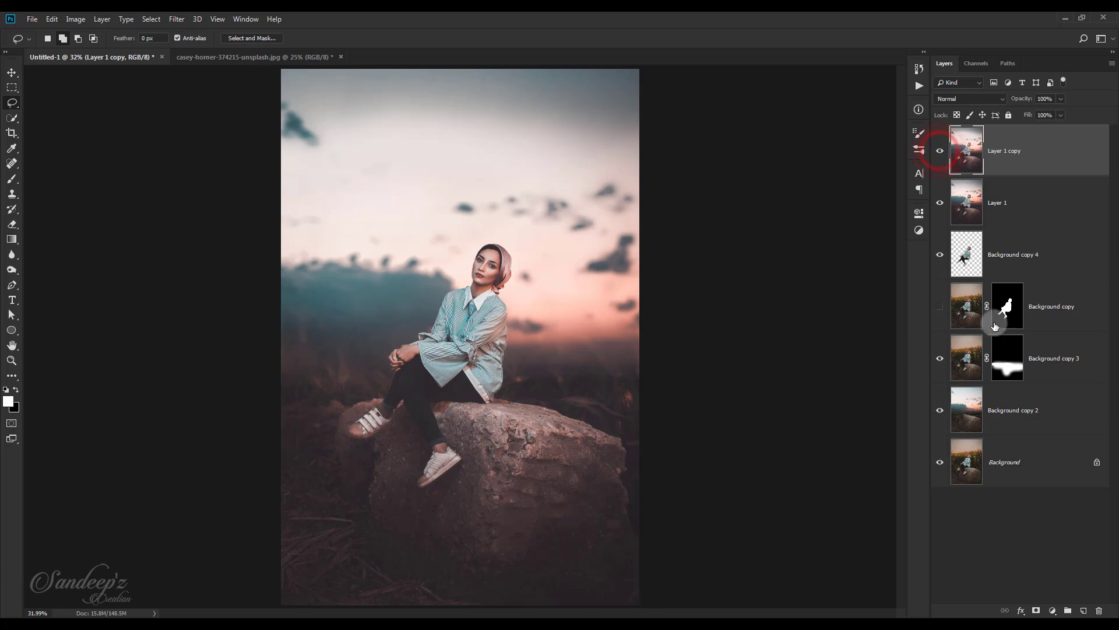
left_click_drag(995, 327, 1007, 153)
left_click(938, 150)
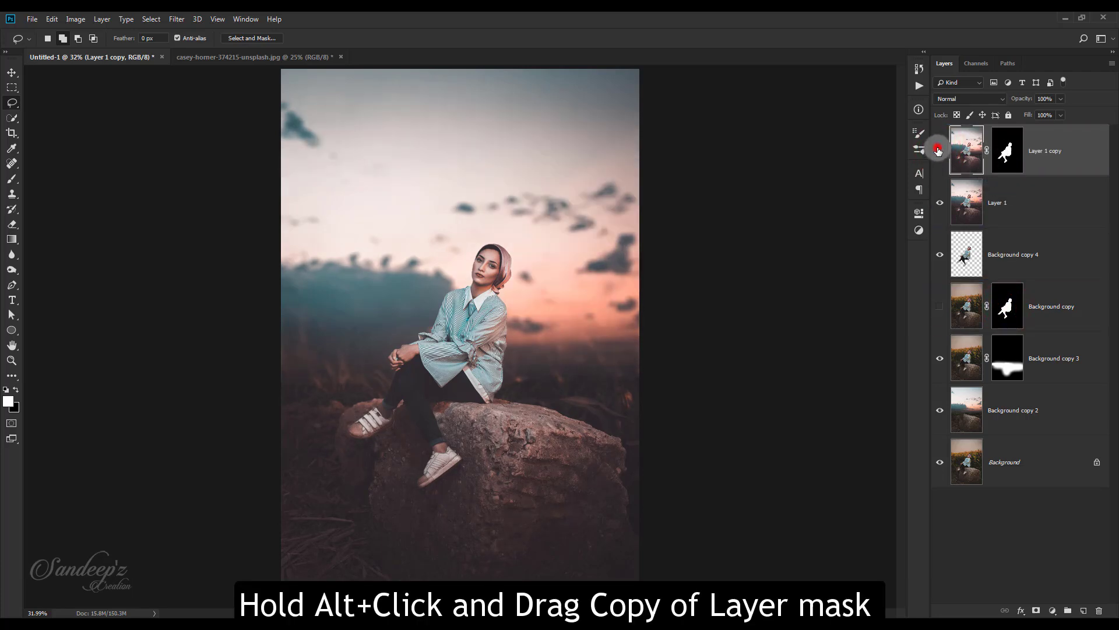
left_click(939, 150)
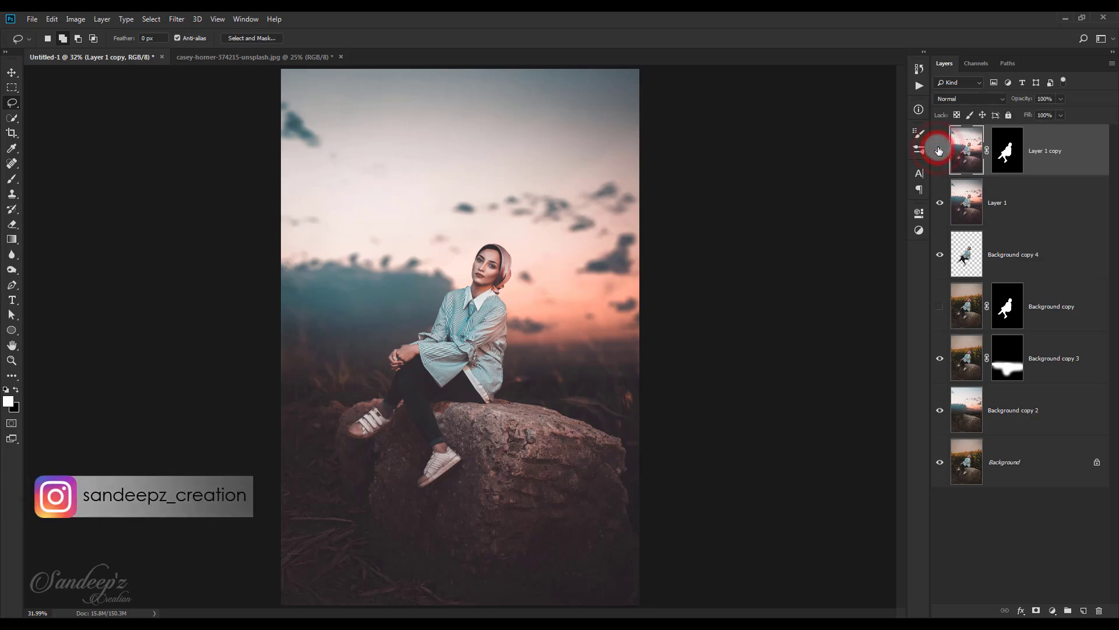
key("ctrl+plus")
key("ctrl+plus")
key("ctrl+plus")
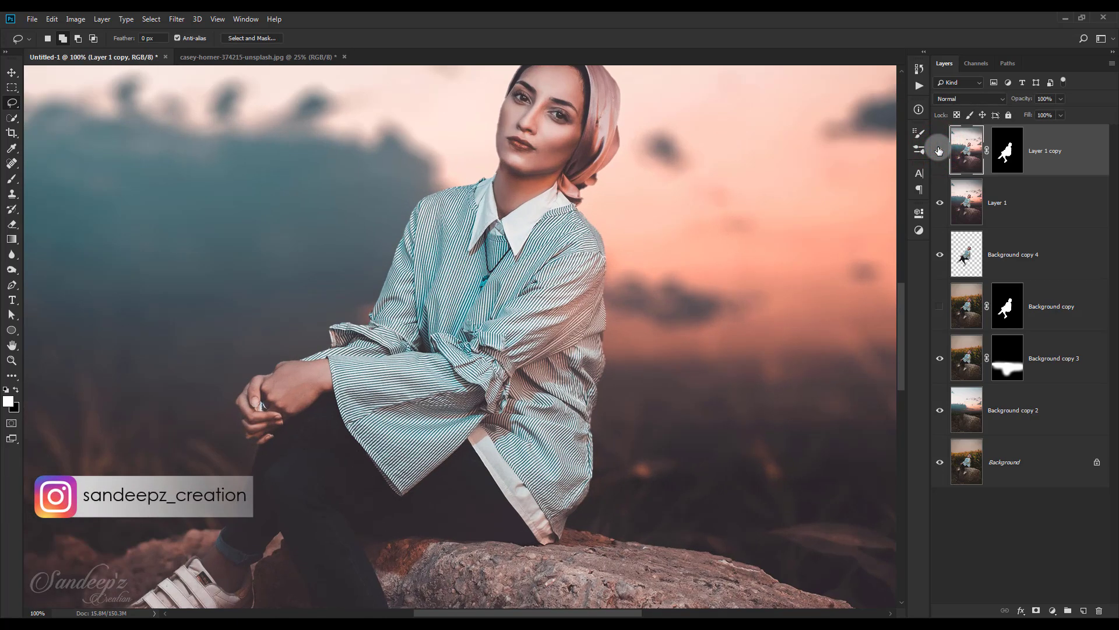
key("ctrl+plus")
Step: On Layer 1 copy's mask, paint black at 100% flow over the shirt's chest and shoulder
left_click(1007, 150)
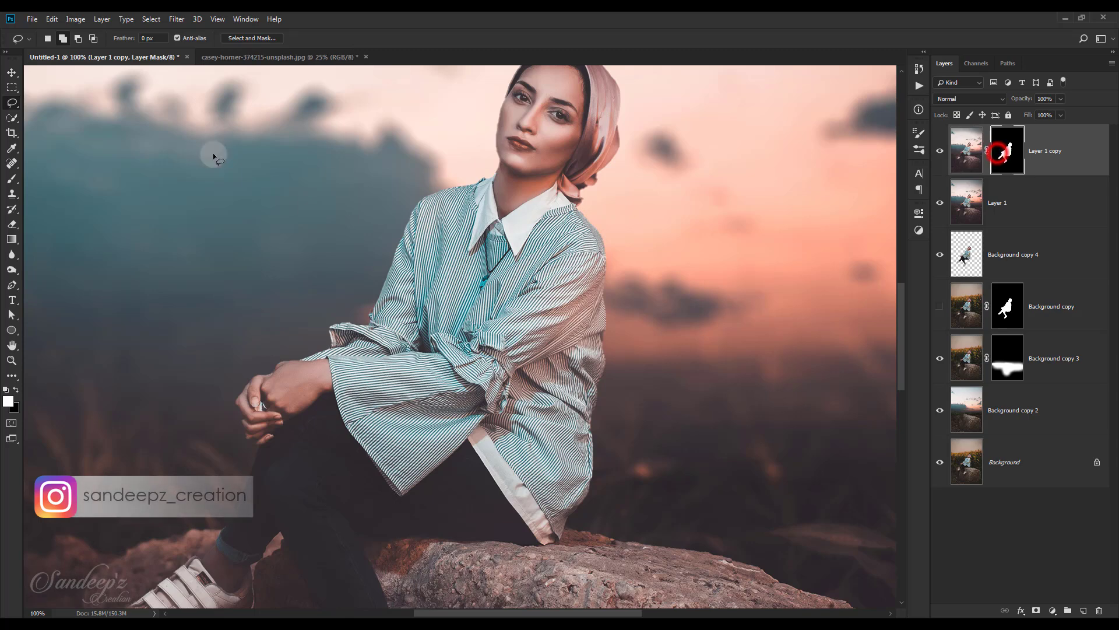
left_click(13, 186)
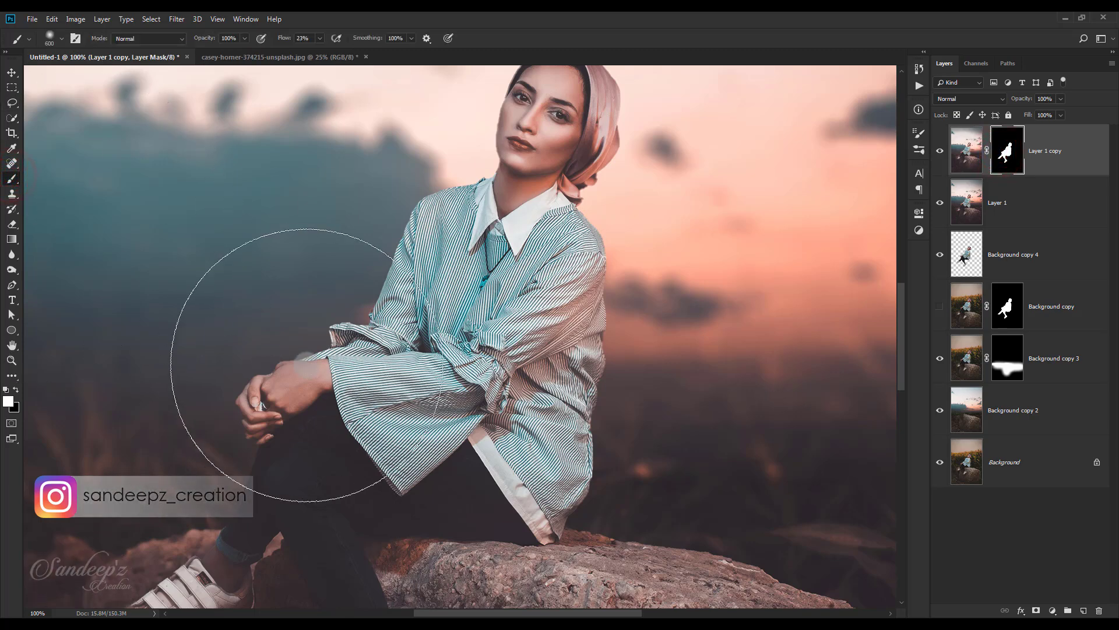
key("x")
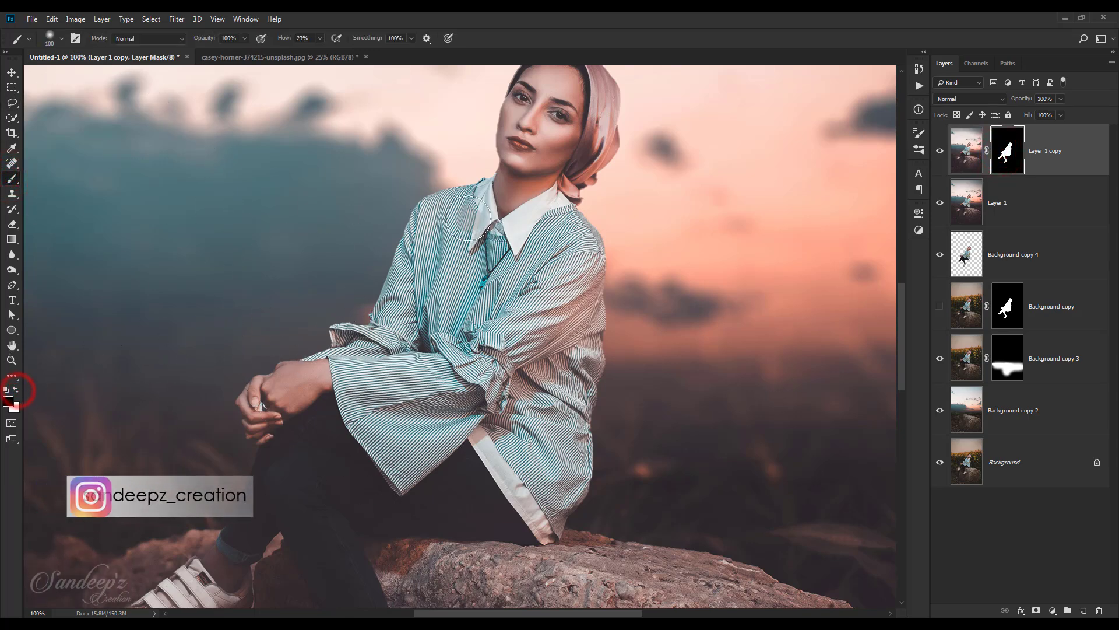
key("bracketright")
key("bracketright")
key("bracketright")
left_click_drag(460, 200, 449, 210)
key("x")
key("backslash")
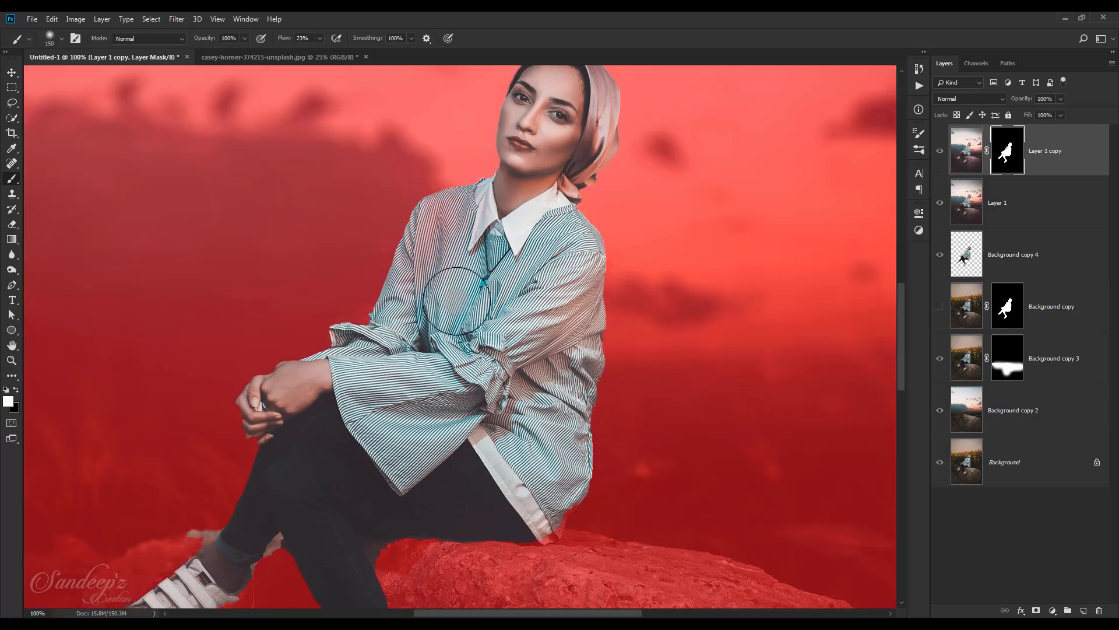
left_click_drag(283, 38, 327, 38)
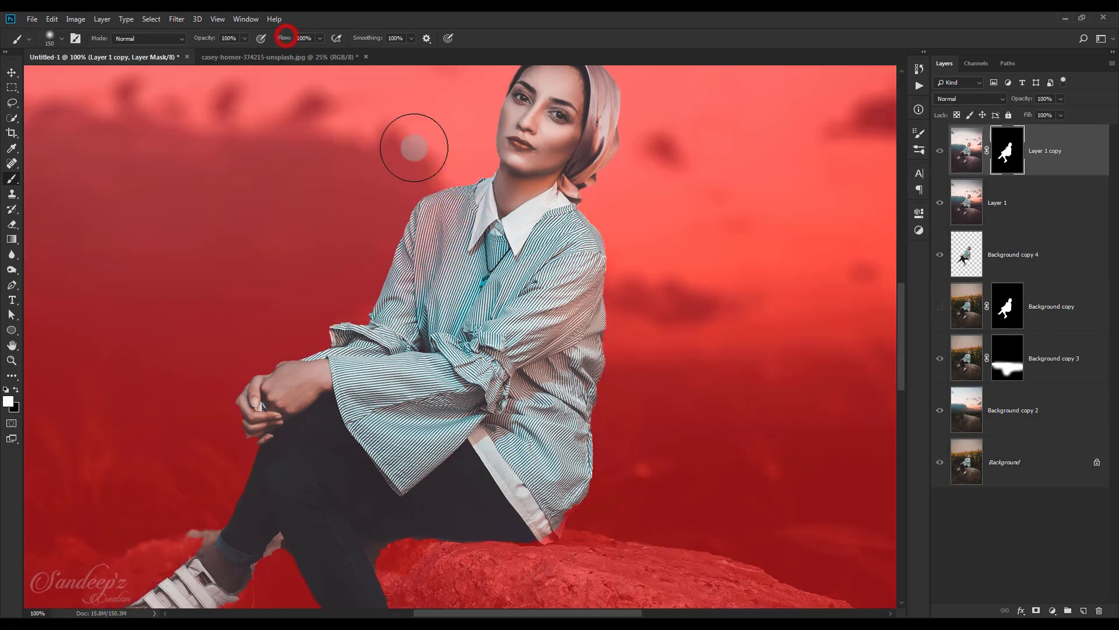
mouse_move(443, 203)
left_mouse_down()
mouse_move(561, 286)
mouse_move(577, 455)
mouse_move(343, 519)
mouse_move(239, 502)
mouse_move(276, 513)
mouse_move(375, 400)
mouse_move(370, 350)
mouse_move(295, 317)
mouse_move(436, 239)
mouse_move(397, 265)
mouse_move(496, 379)
mouse_move(434, 394)
mouse_move(456, 439)
mouse_move(388, 458)
mouse_move(579, 404)
left_mouse_up()
left_click(16, 390)
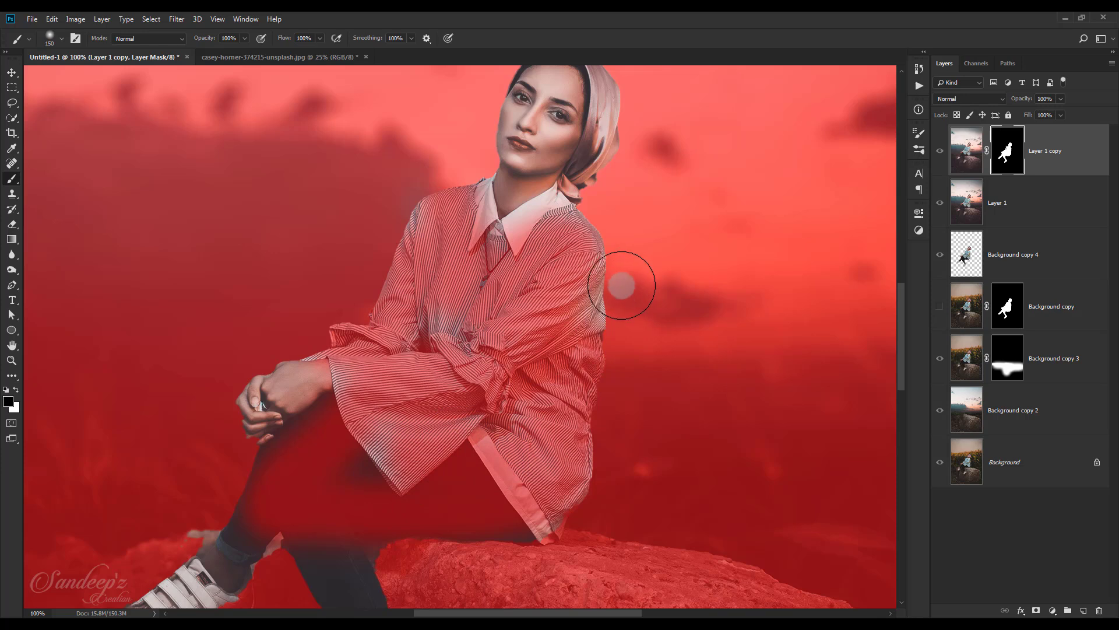
Step: Mask the smoothing off the right shoulder, collar, legs and sneakers
left_click_drag(585, 235, 456, 260)
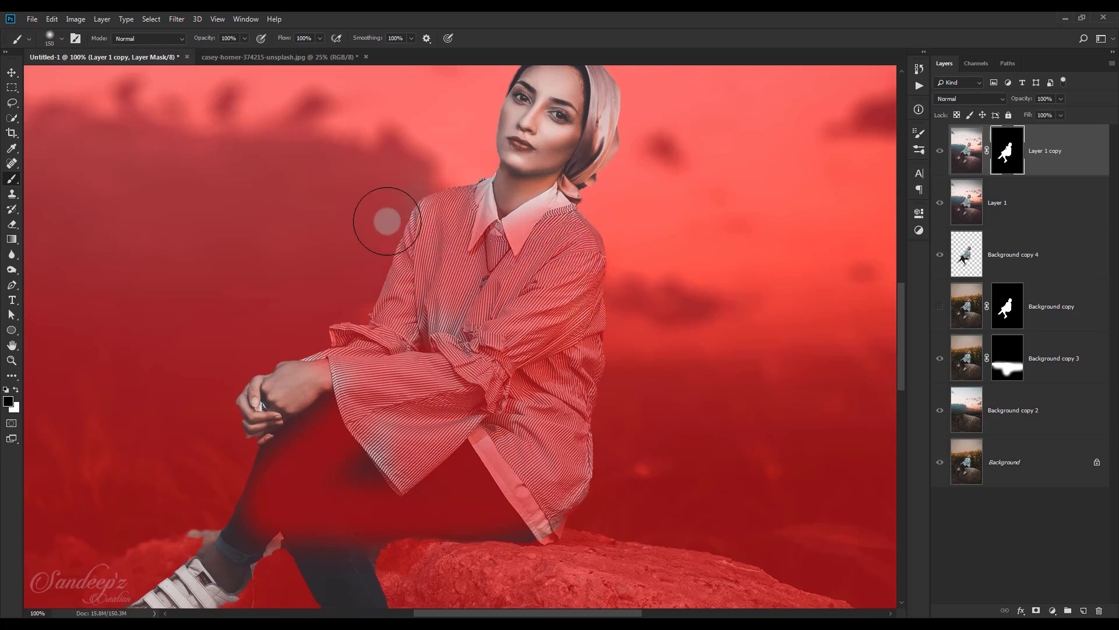
scroll(458, 349, "down", 2)
scroll(450, 362, "down", 3)
mouse_move(352, 380)
left_mouse_down()
mouse_move(297, 467)
mouse_move(344, 478)
left_mouse_up()
mouse_move(204, 485)
left_mouse_down()
mouse_move(130, 395)
mouse_move(148, 520)
left_mouse_up()
scroll(387, 554, "down", 4)
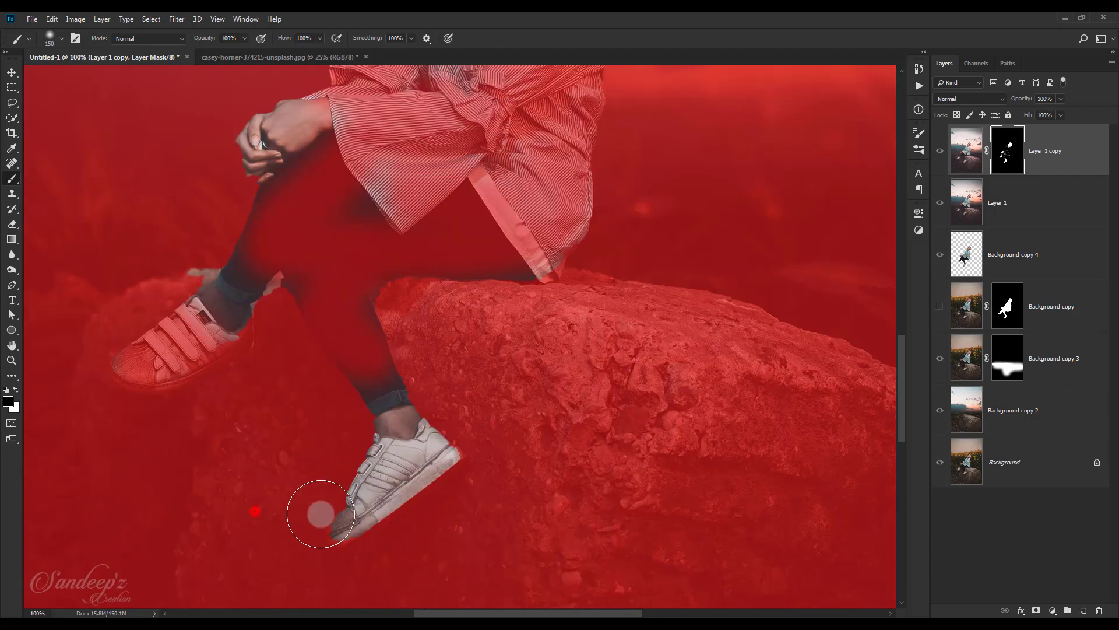
mouse_move(320, 517)
left_mouse_down()
mouse_move(500, 460)
mouse_move(300, 495)
left_mouse_up()
scroll(500, 453, "up", 3)
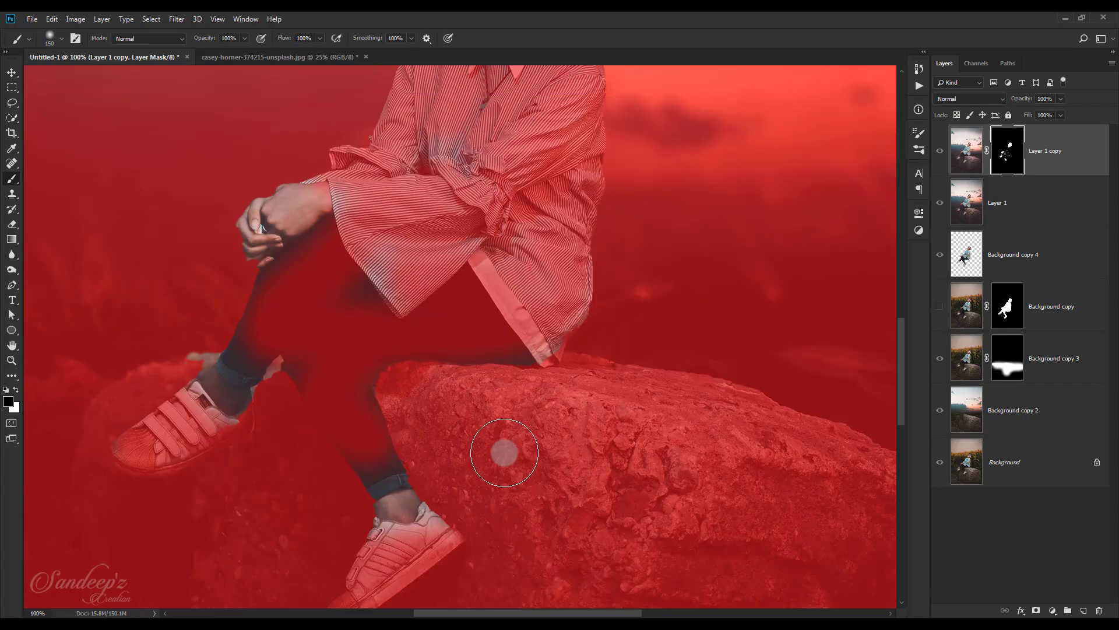
scroll(466, 373, "up", 2)
left_click(454, 351)
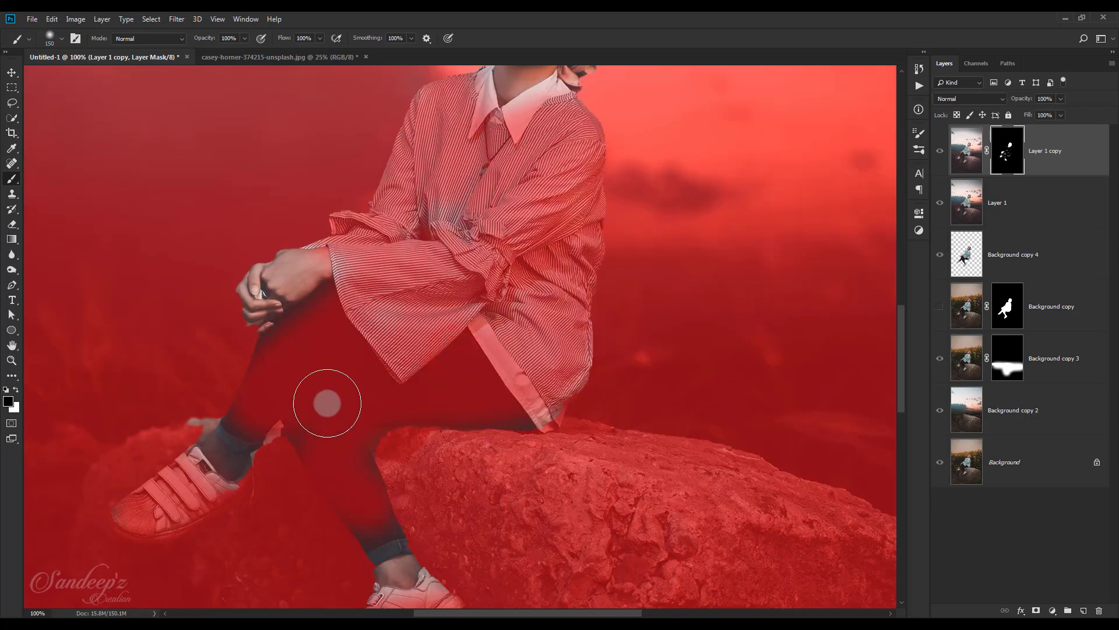
scroll(425, 364, "up", 2)
scroll(463, 350, "up", 2)
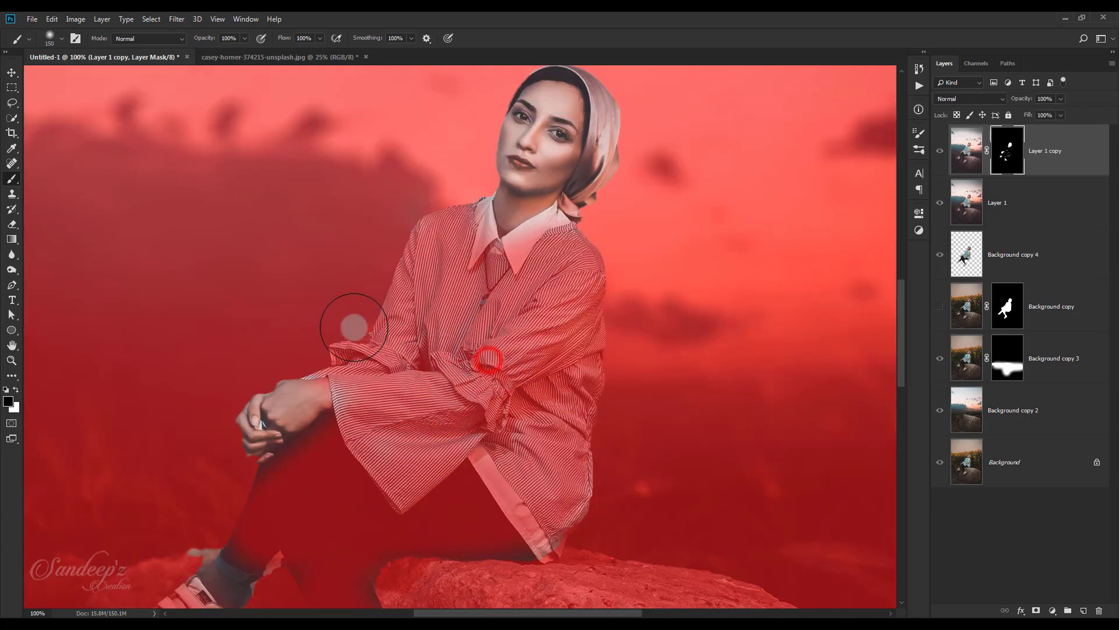
scroll(495, 362, "up", 2)
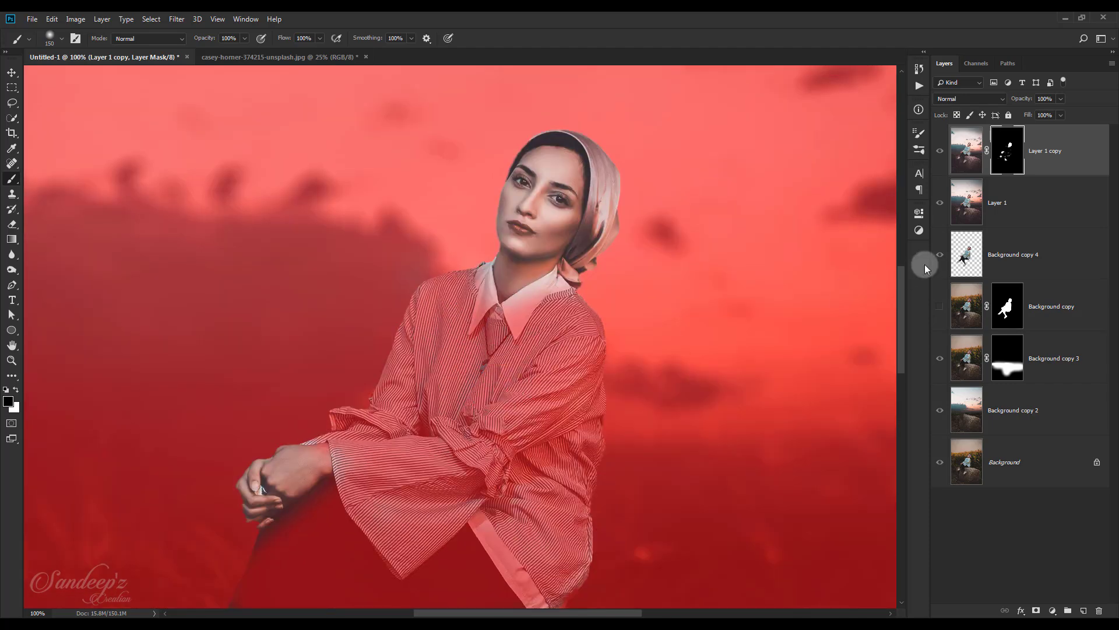
Step: Paint black on the mask with a smaller brush to keep the smoothing off the headscarf
key("backslash")
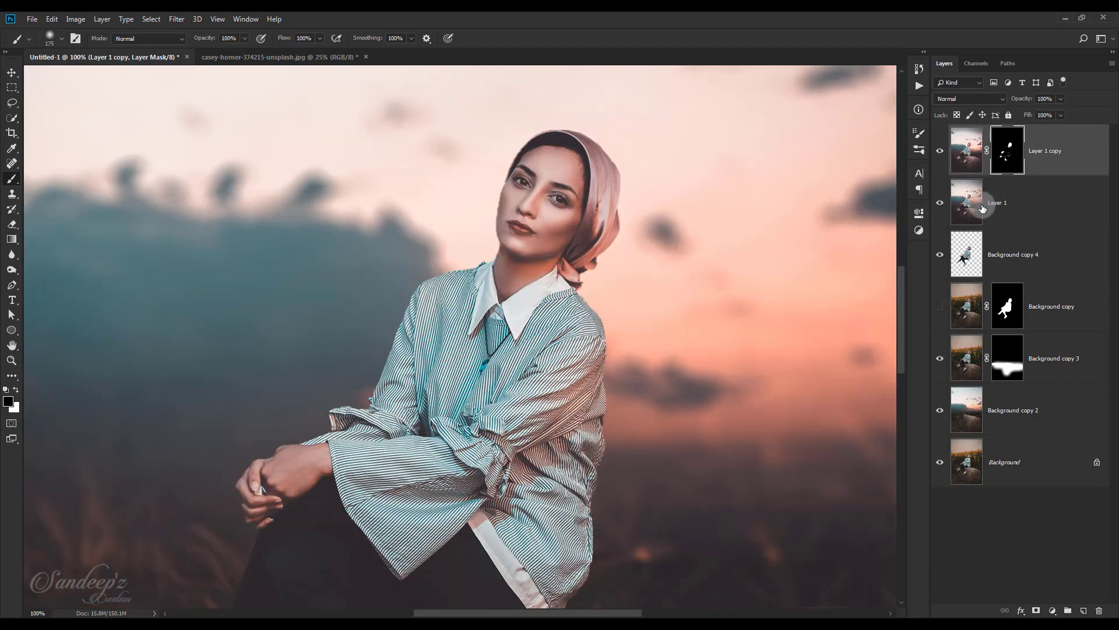
left_click(940, 152)
left_click(941, 153)
left_click(941, 153)
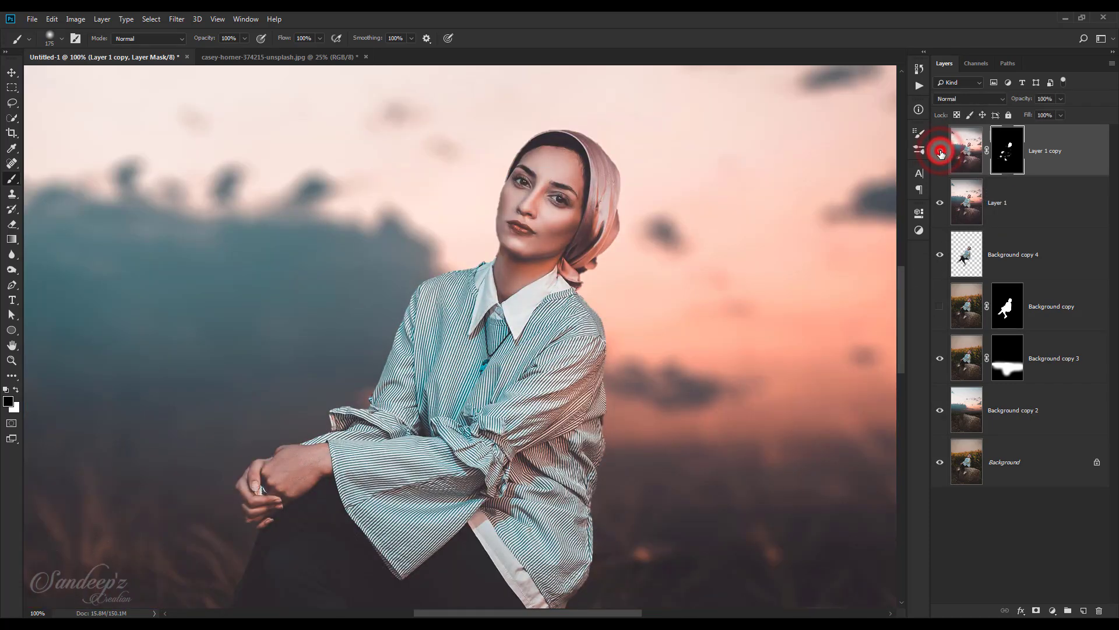
key("backslash")
key("bracketleft")
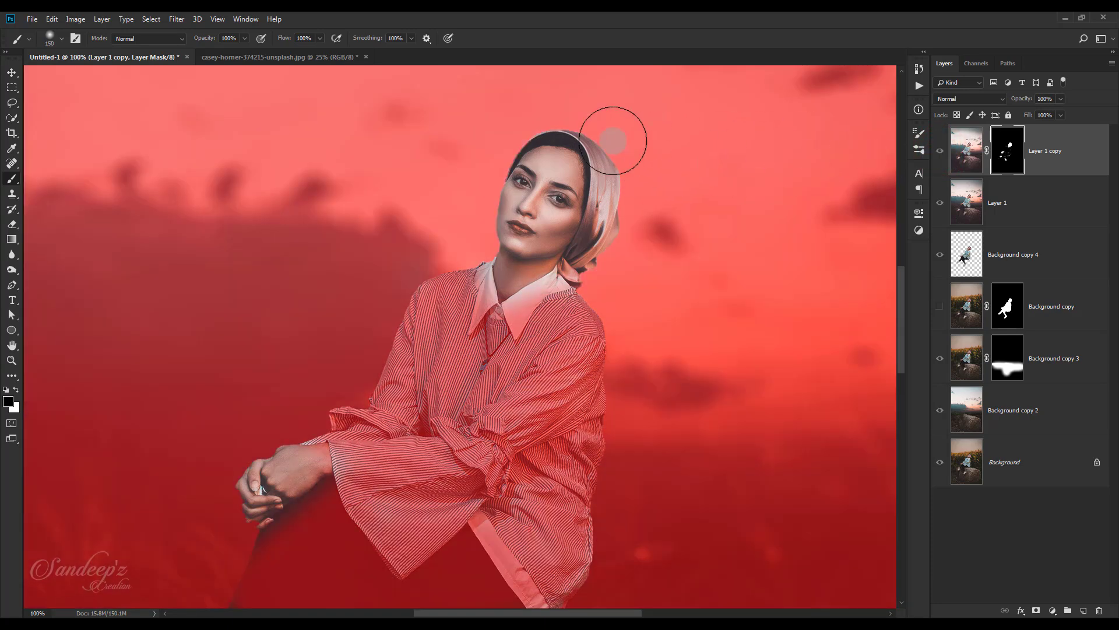
left_click_drag(593, 138, 585, 285)
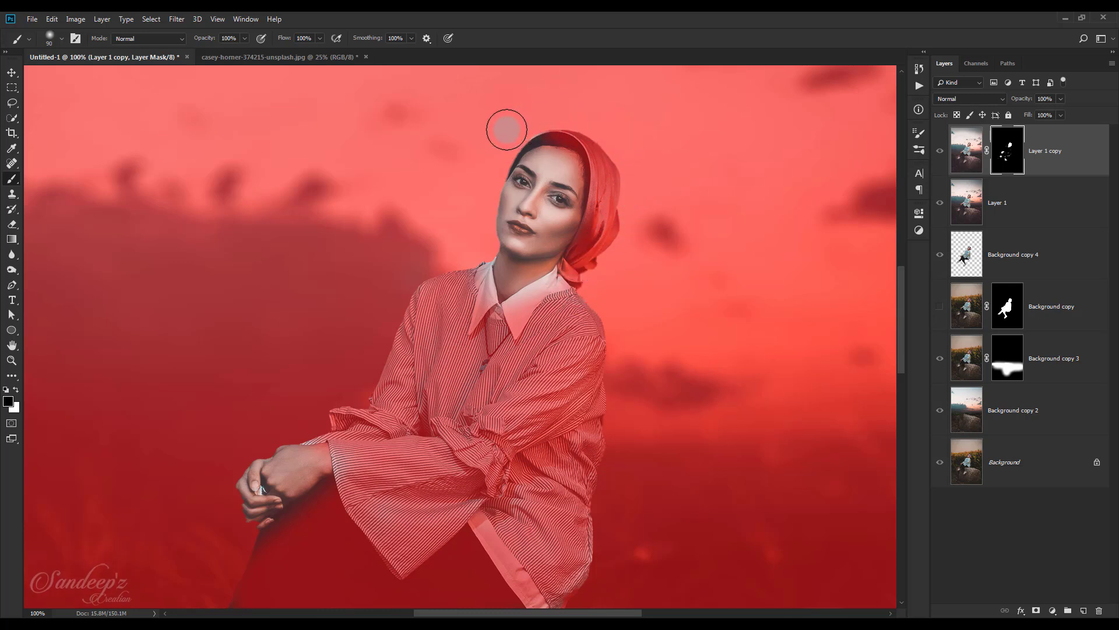
Step: Compare with Layer 1 copy hidden, fit the image, and target the layer's pixels
key("backslash")
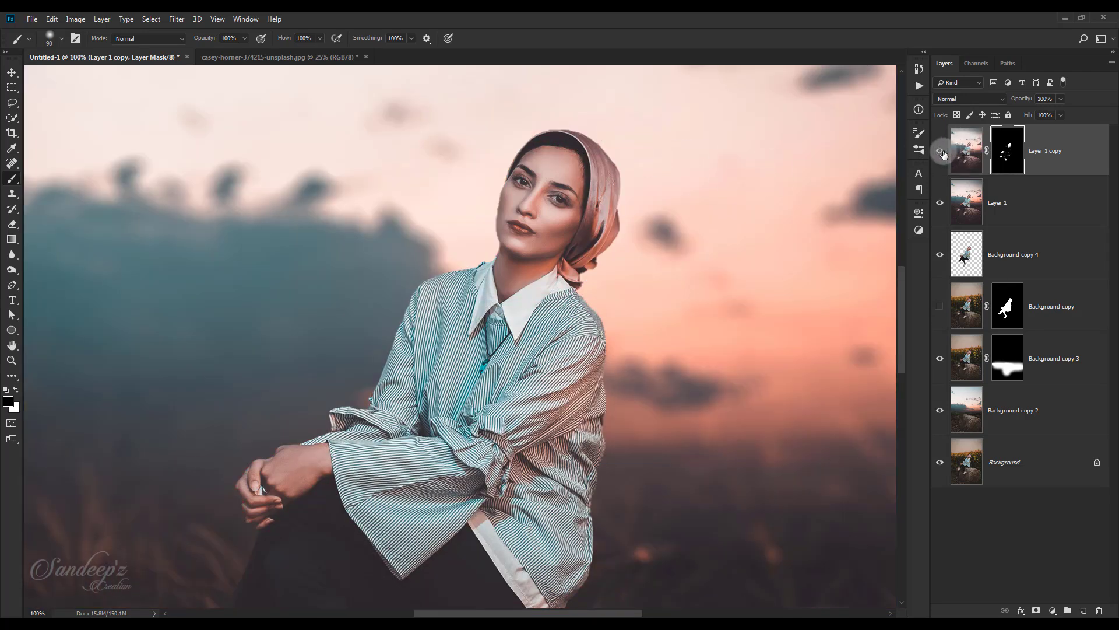
left_click(942, 152)
key("ctrl+0")
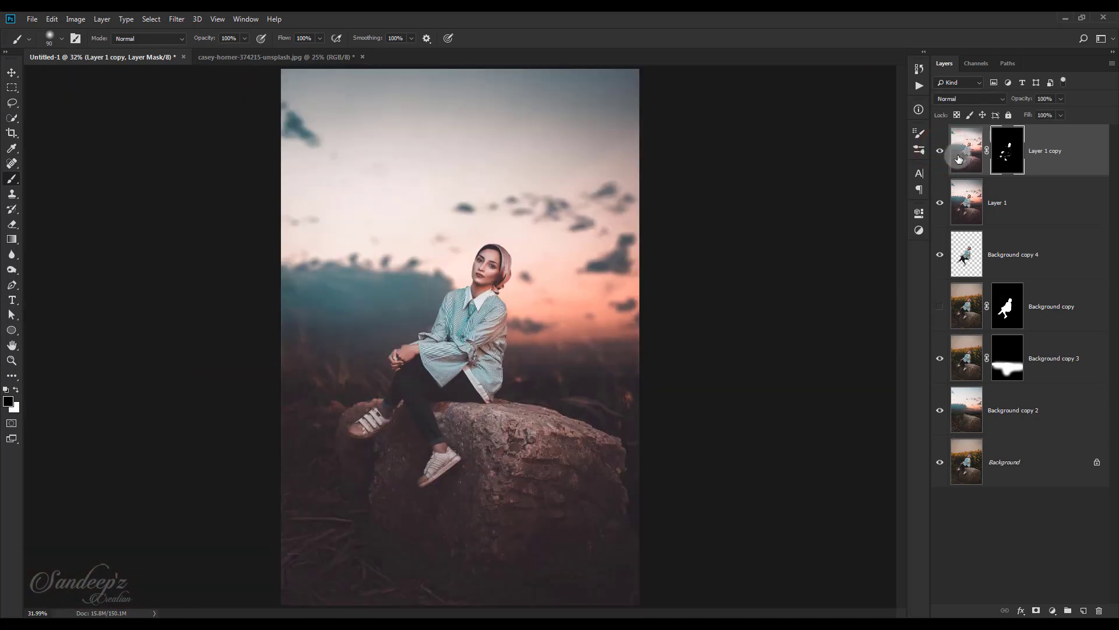
left_click(939, 153)
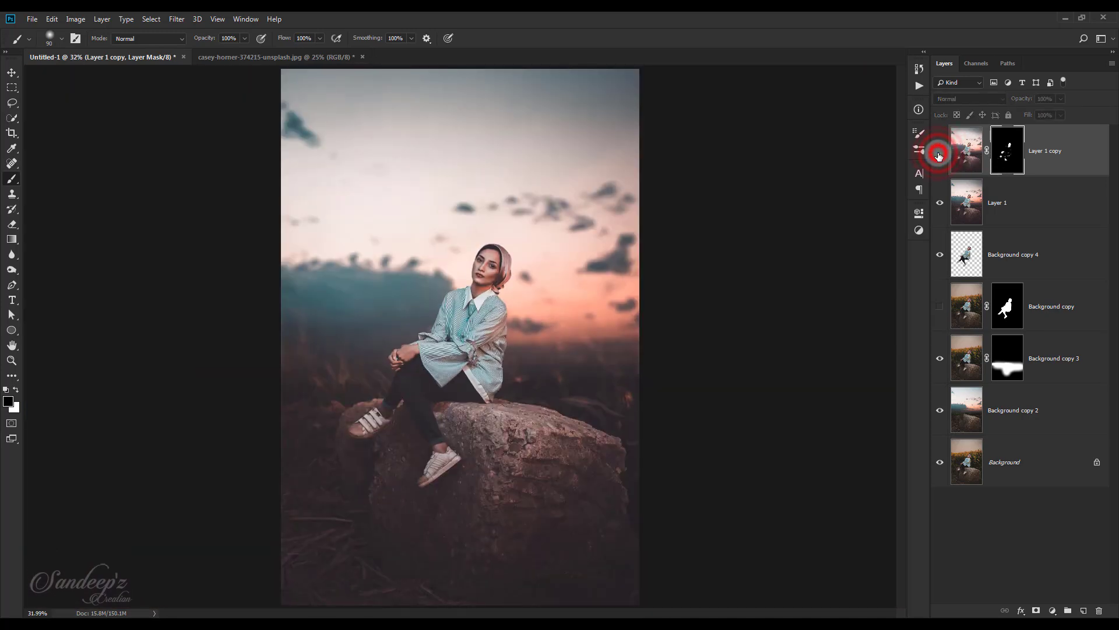
left_click(1053, 158)
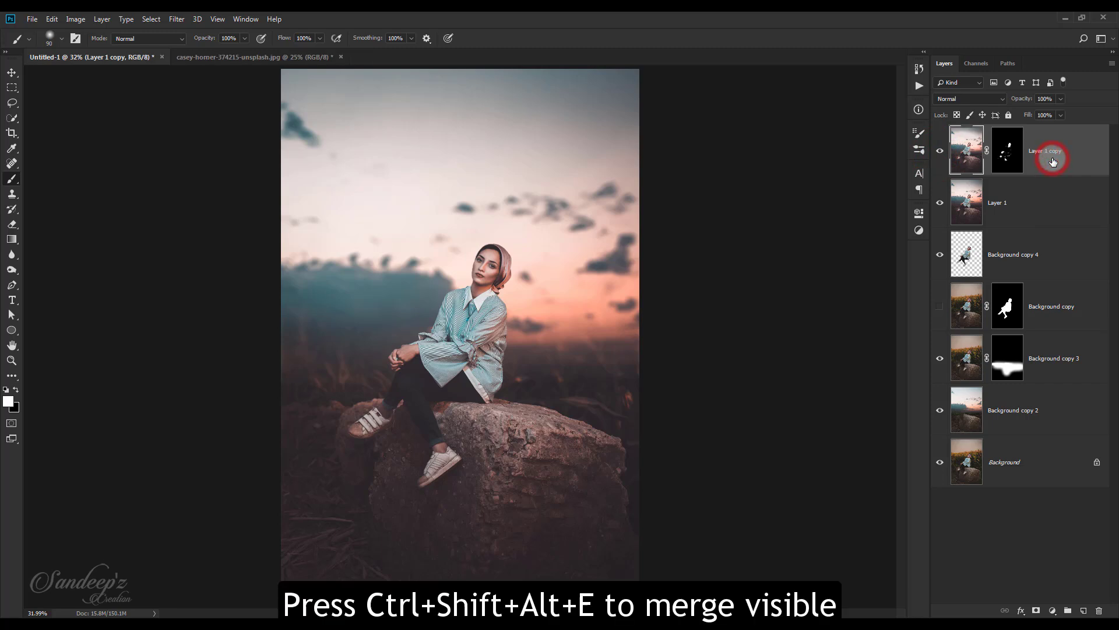
Step: Merge visible into a new Layer 2 and run Portraiture with the Enhance: Glamour preset
key("ctrl+shift+alt+e")
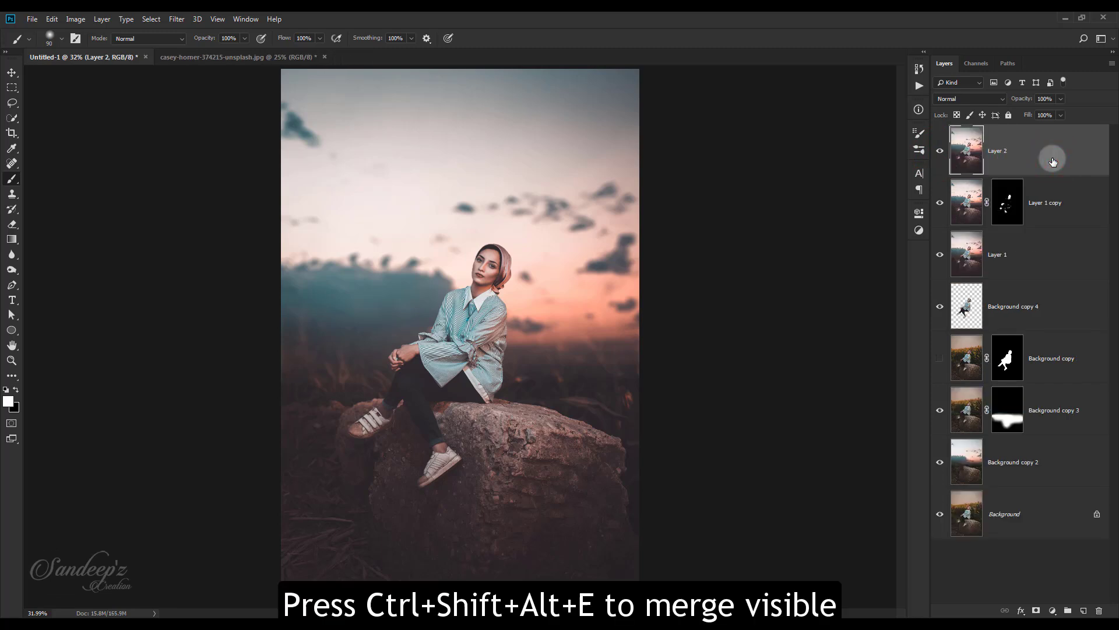
left_click(177, 19)
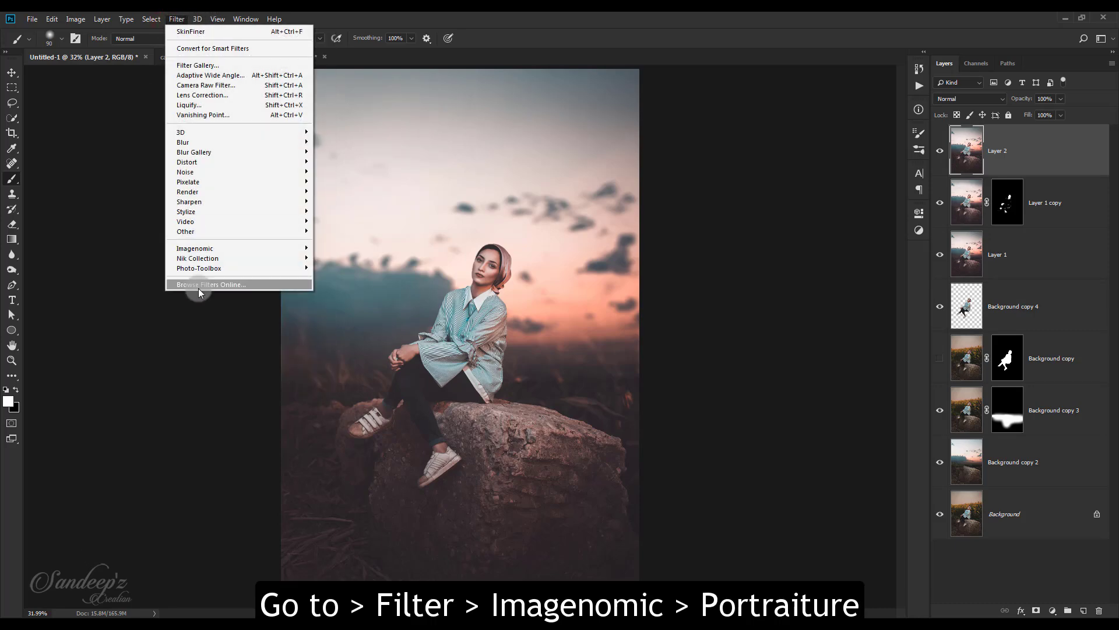
mouse_move(195, 248)
left_click(340, 249)
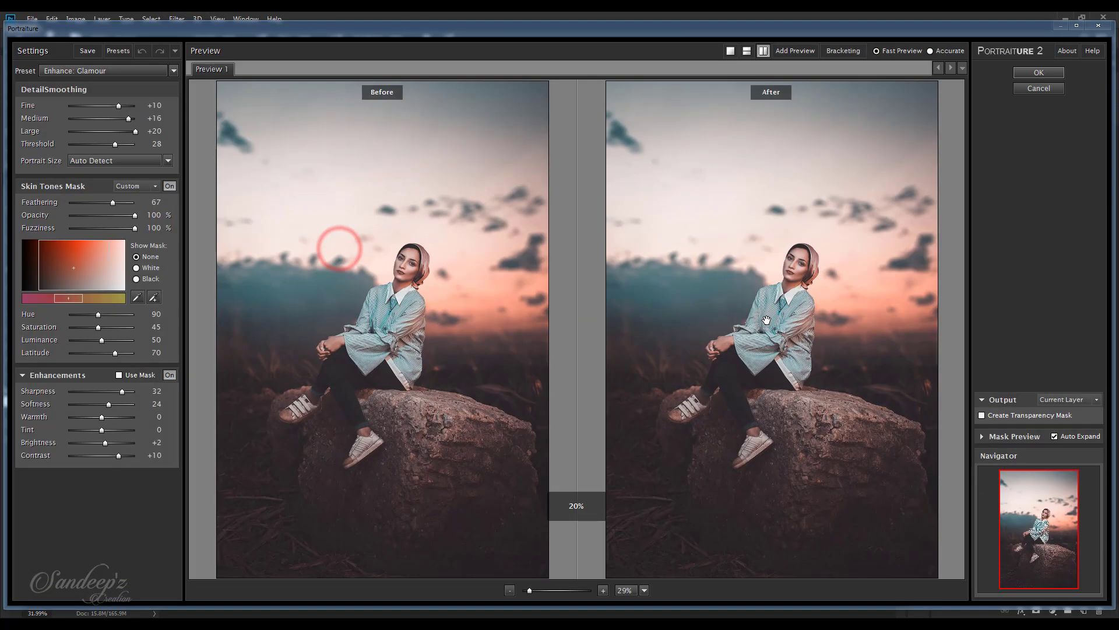
left_click(107, 70)
left_click(109, 229)
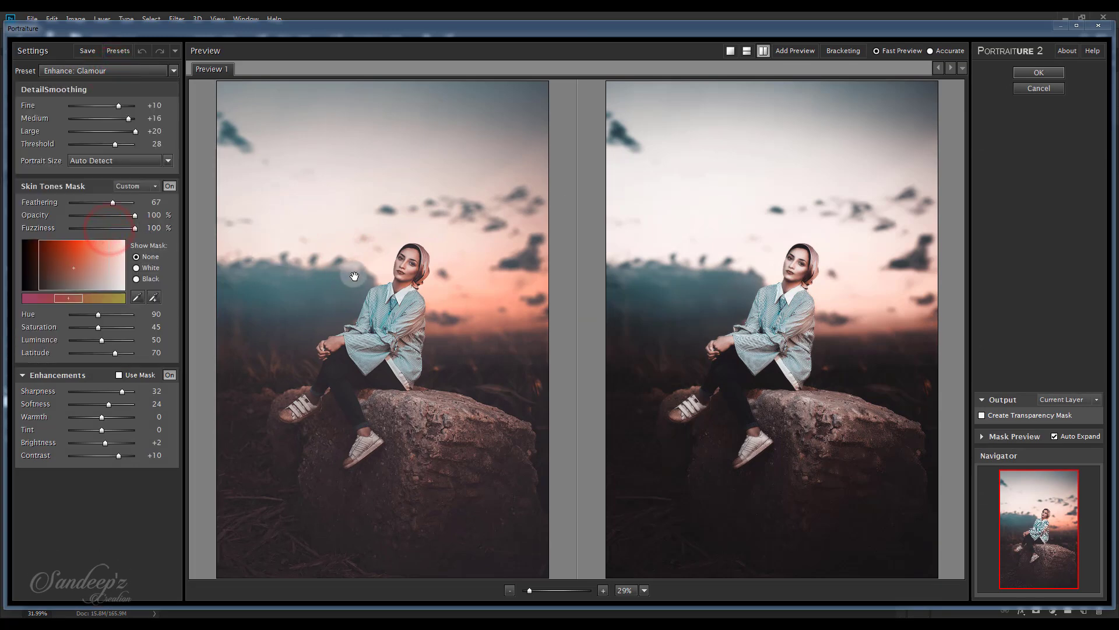
left_click(1040, 73)
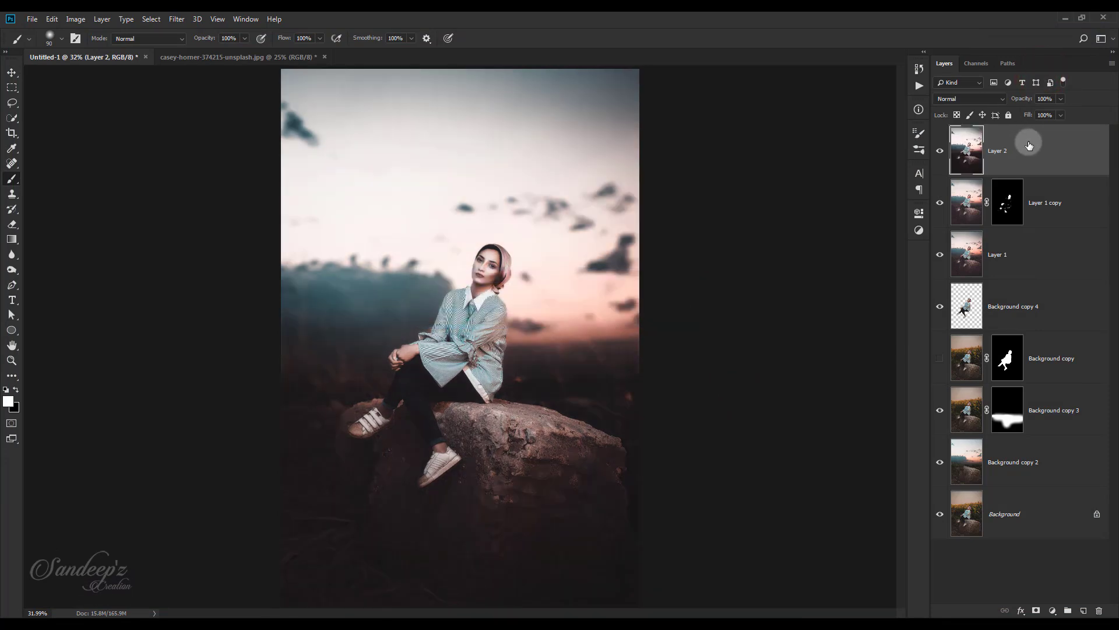
Step: Copy Layer 1 copy's face mask onto Layer 2 and lower Layer 2's opacity to 22%
left_click_drag(1004, 204, 1008, 150)
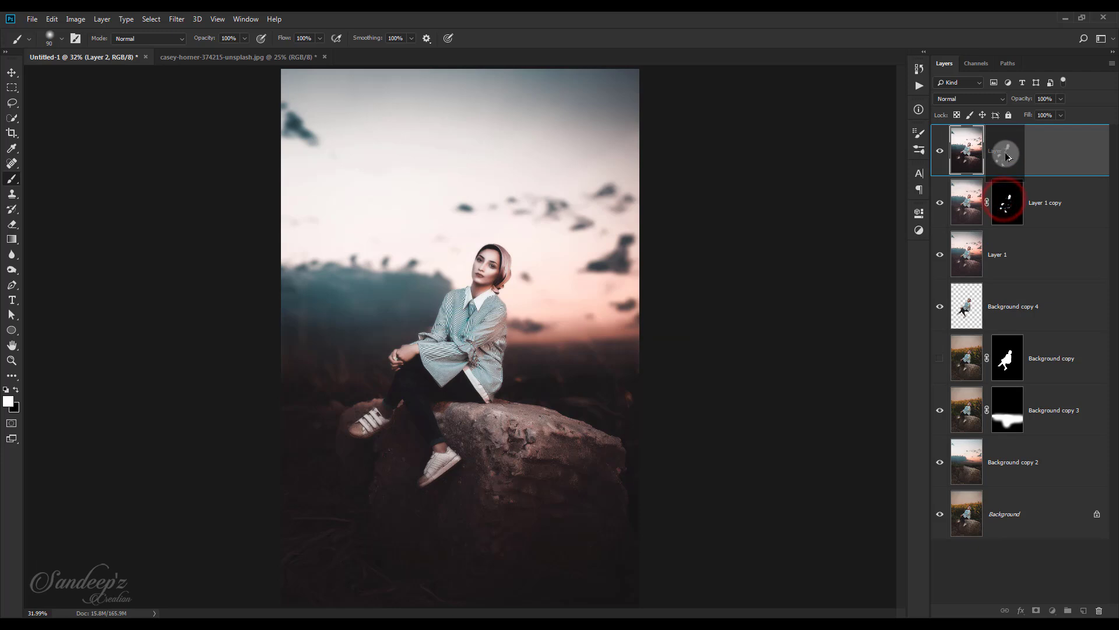
left_click(941, 153)
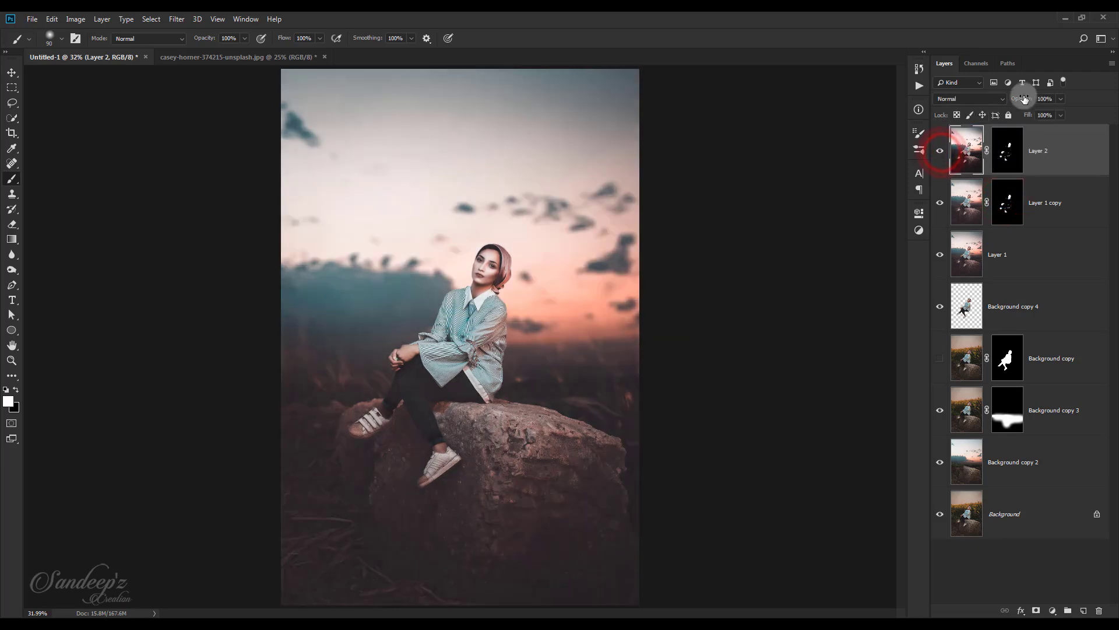
left_click_drag(1025, 102, 769, 102)
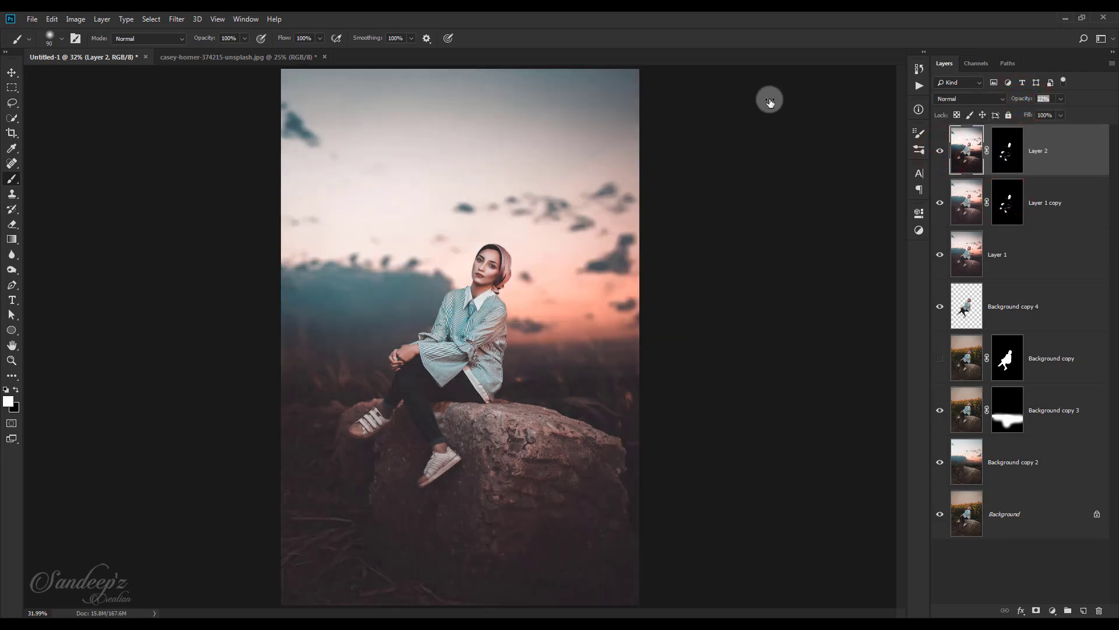
left_click(940, 152)
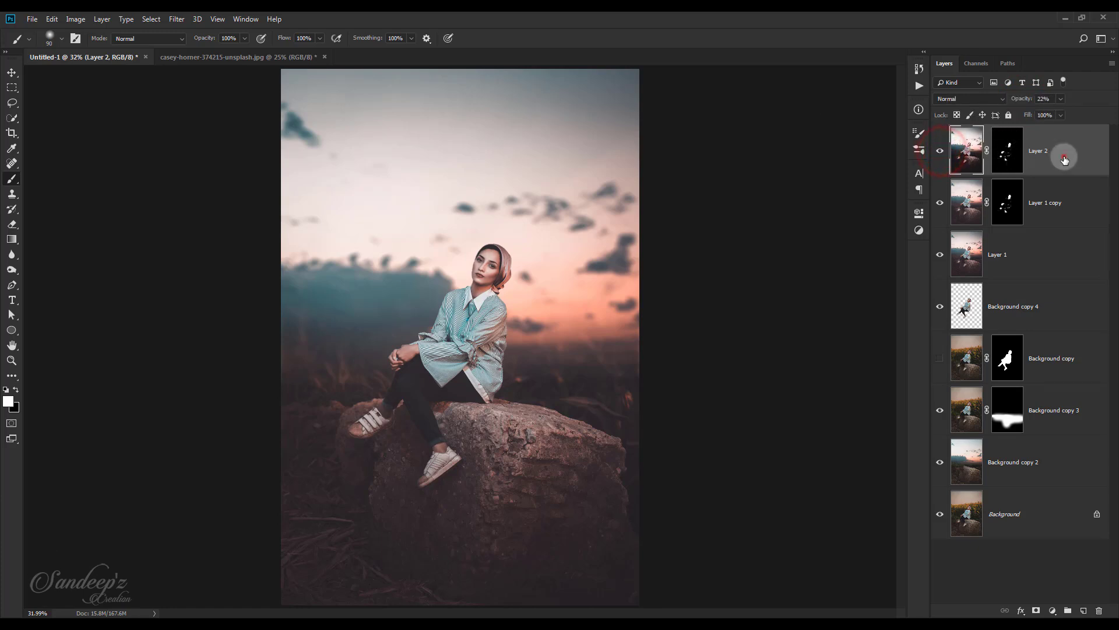
Step: Merge visible into Layer 3 and apply Color Efex Cross Processing with method T04
key("ctrl+shift+alt+e")
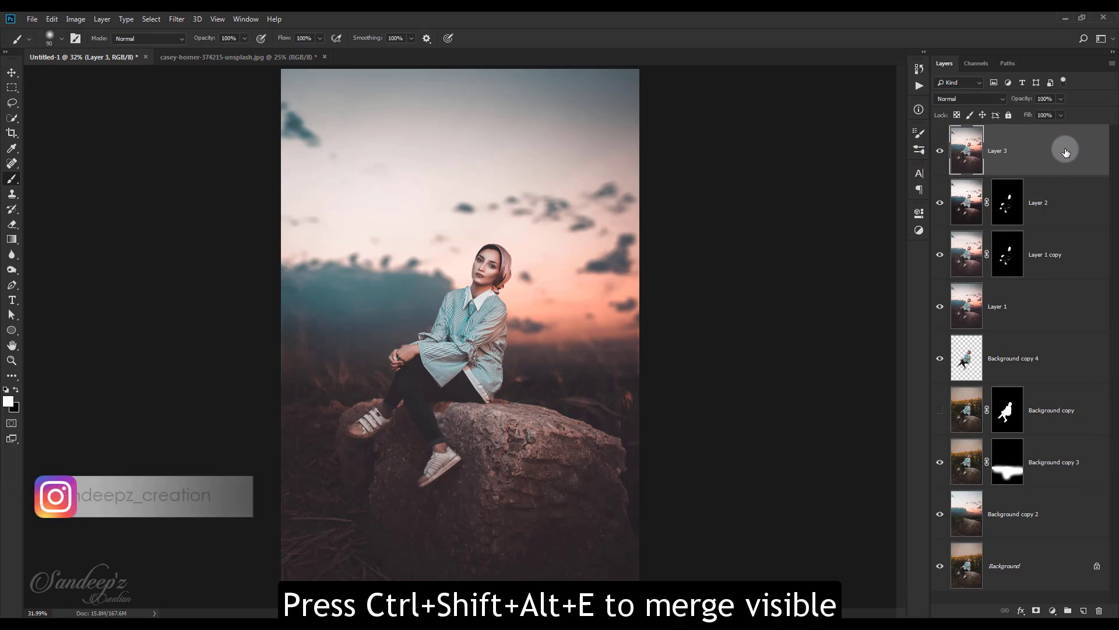
left_click(177, 19)
mouse_move(236, 249)
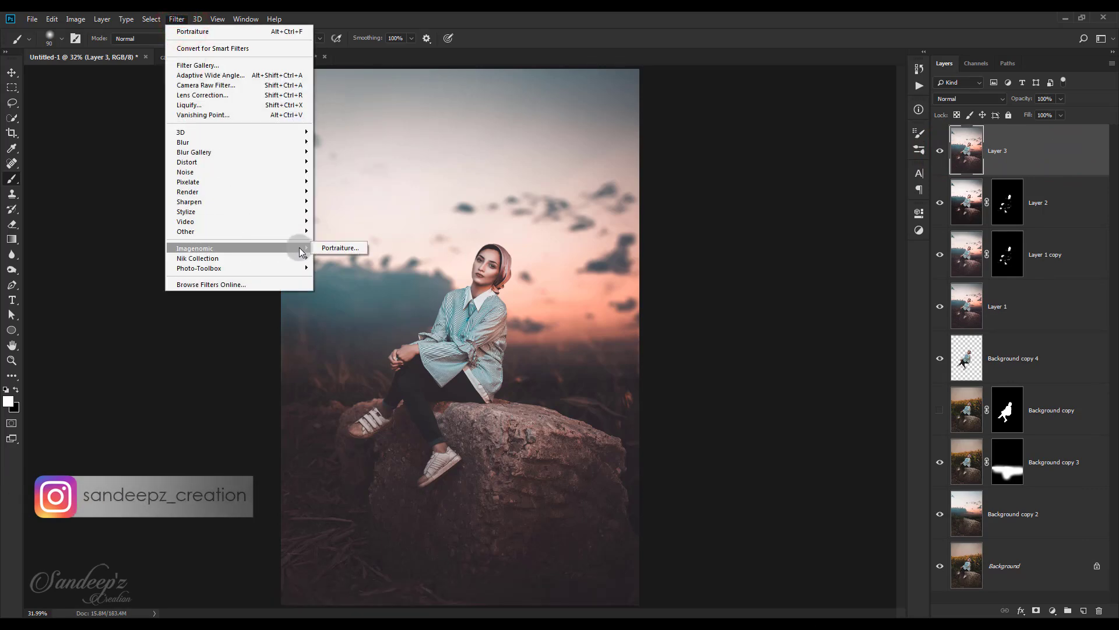
left_click(327, 265)
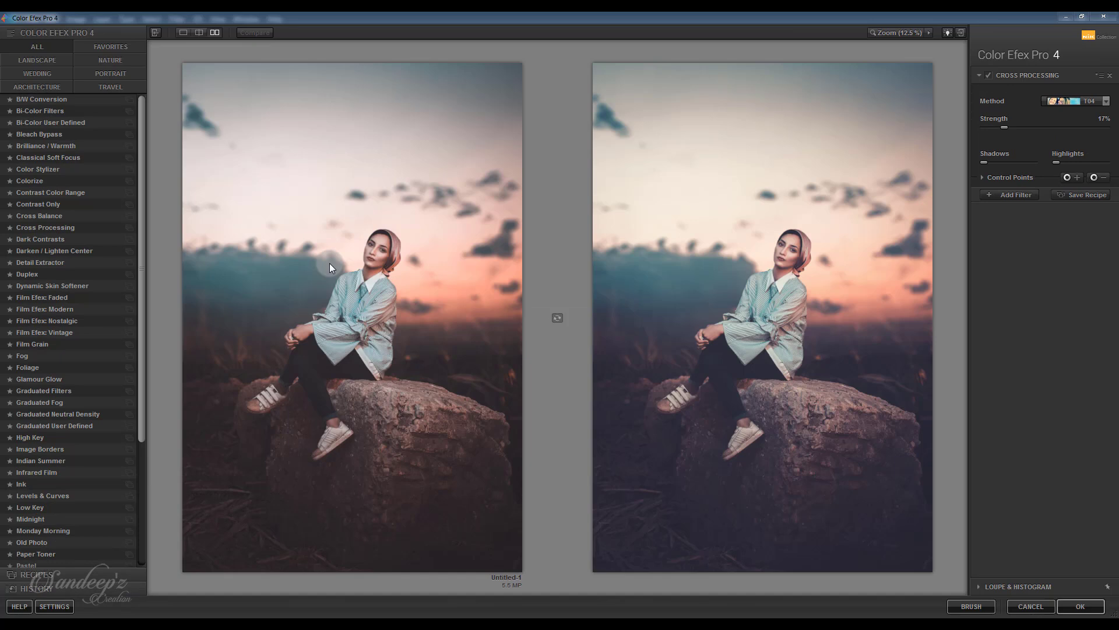
left_click(1053, 105)
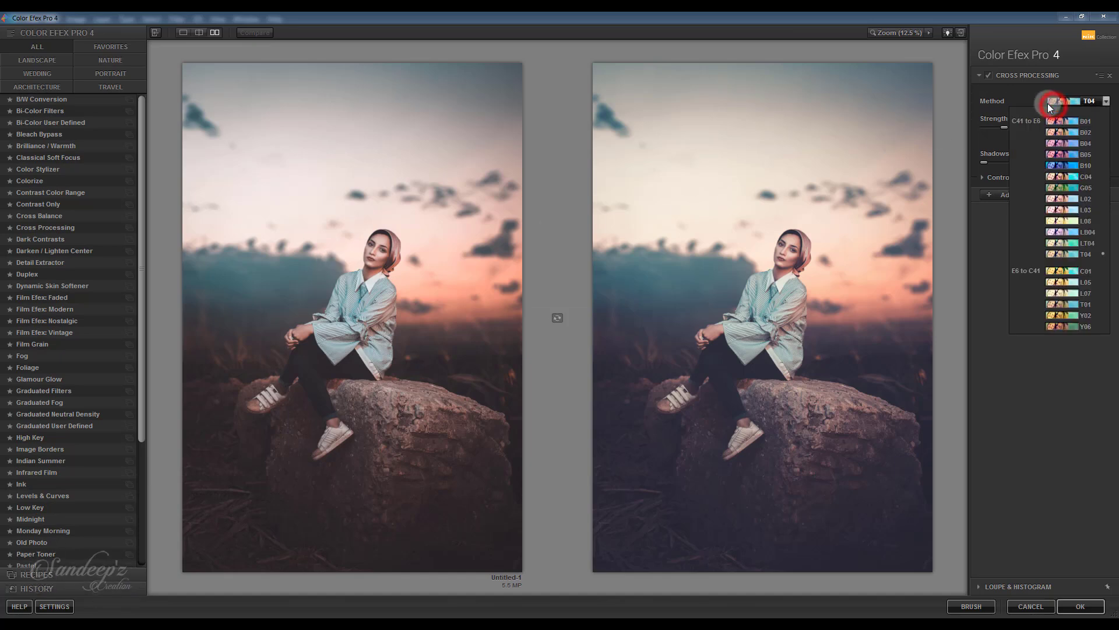
left_click(1064, 253)
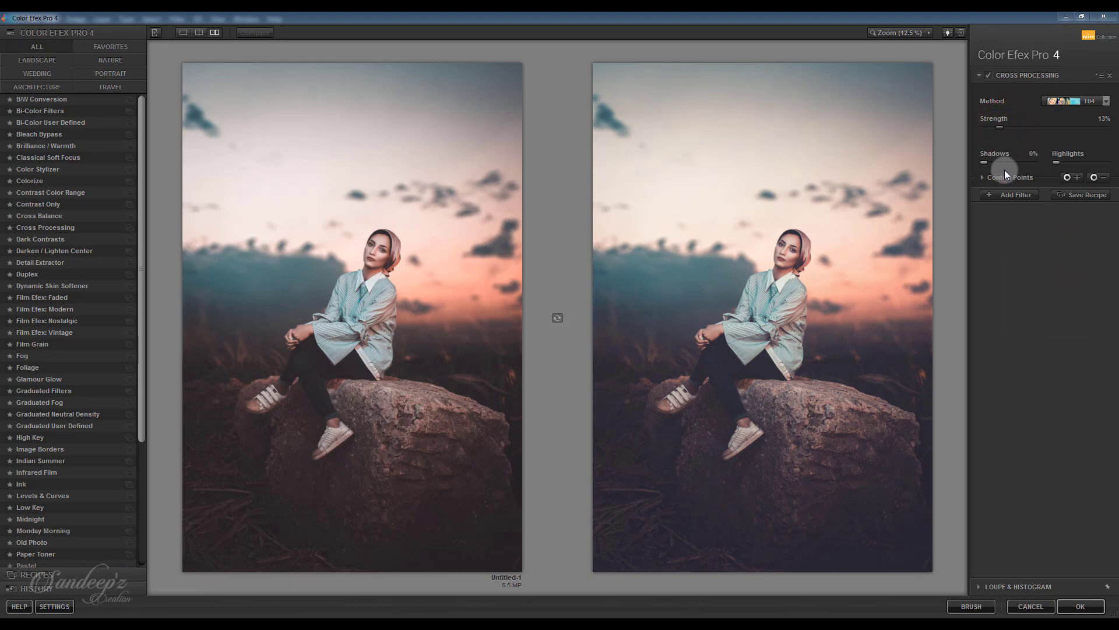
Step: Add a Detail Extractor filter with opacity lowered to 25%
left_click(1007, 192)
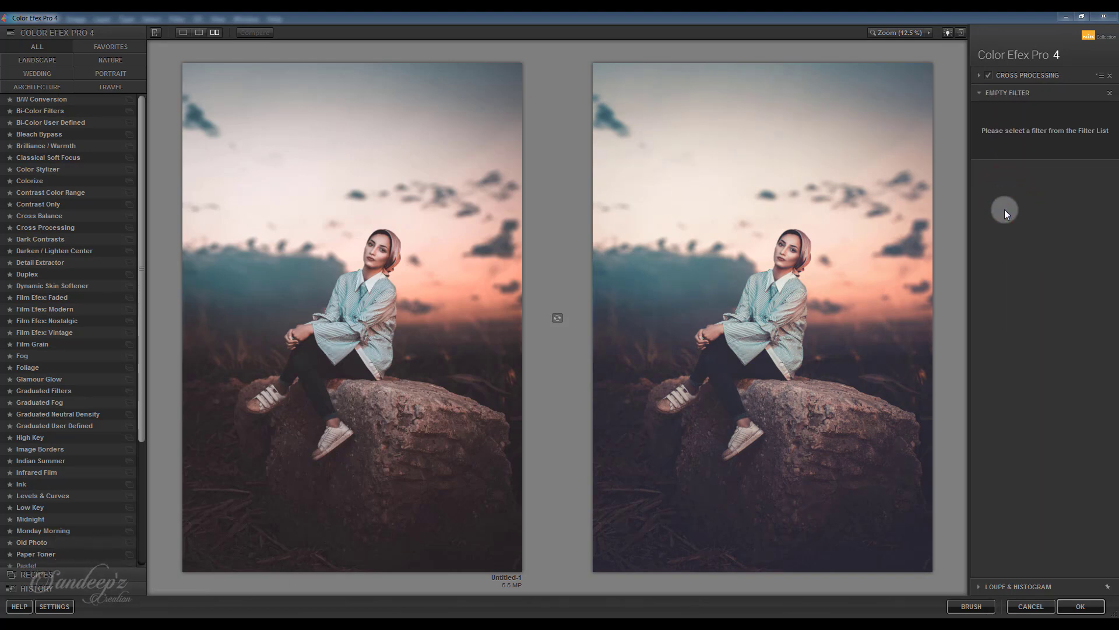
left_click(55, 262)
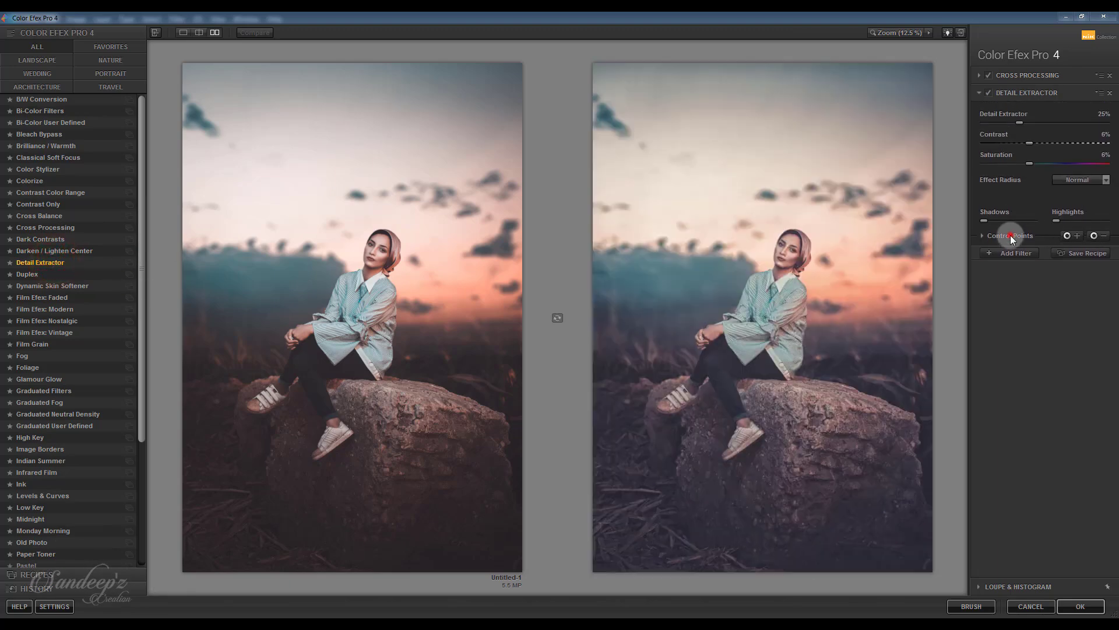
left_click(1010, 235)
left_click_drag(1106, 262, 996, 261)
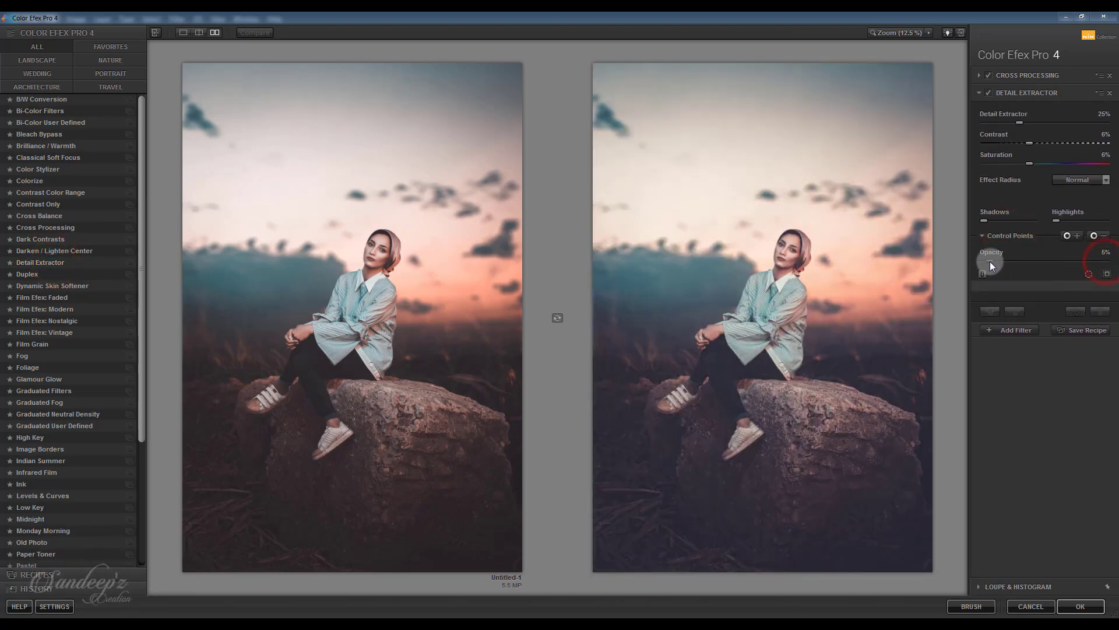
Step: Add a Fog filter with its opacity faded to about 3%
left_click(1000, 330)
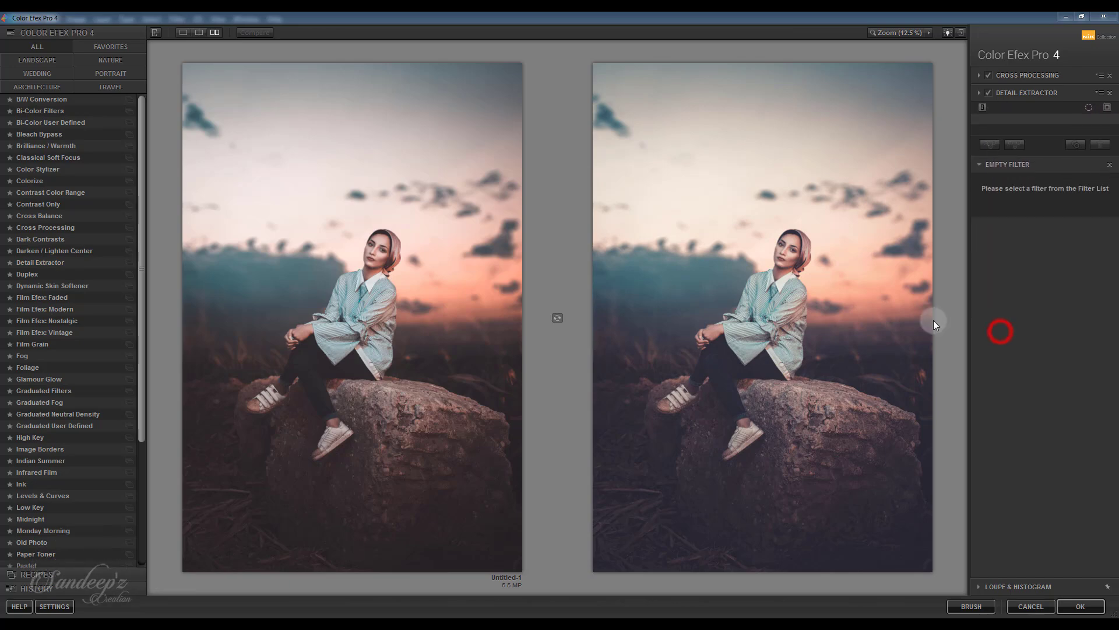
scroll(61, 314, "down", 3)
left_click(35, 304)
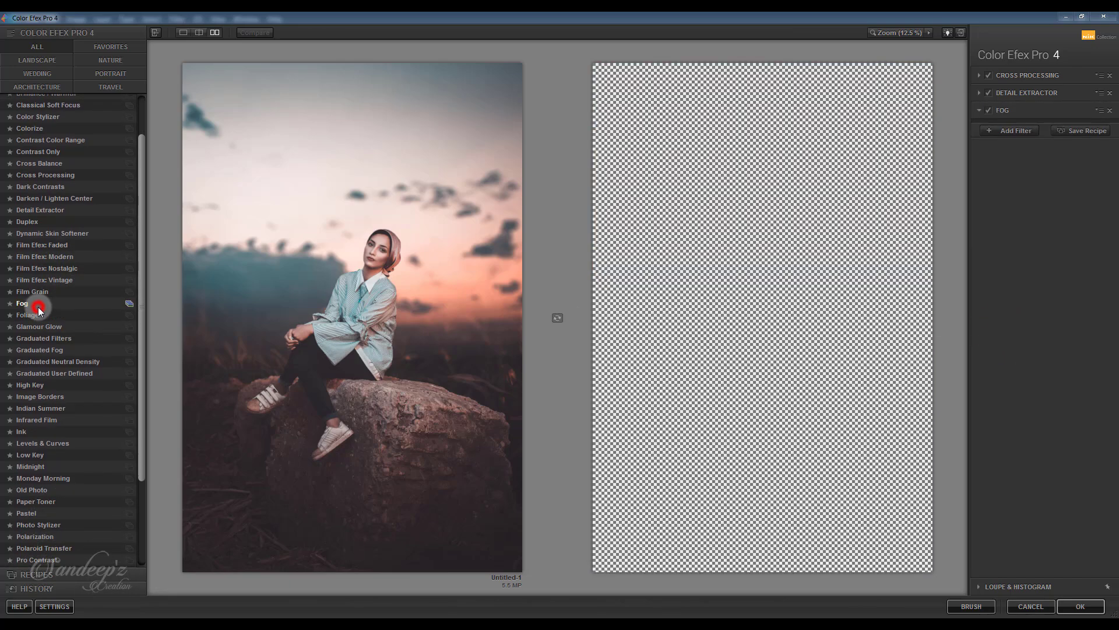
left_click(1016, 213)
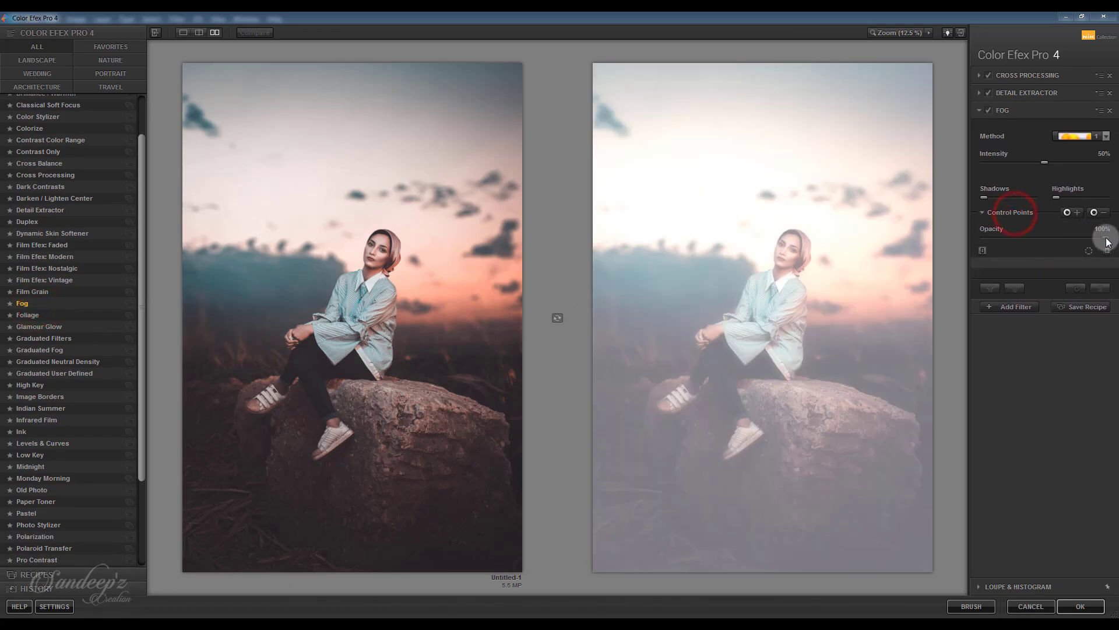
left_click_drag(1106, 239, 980, 240)
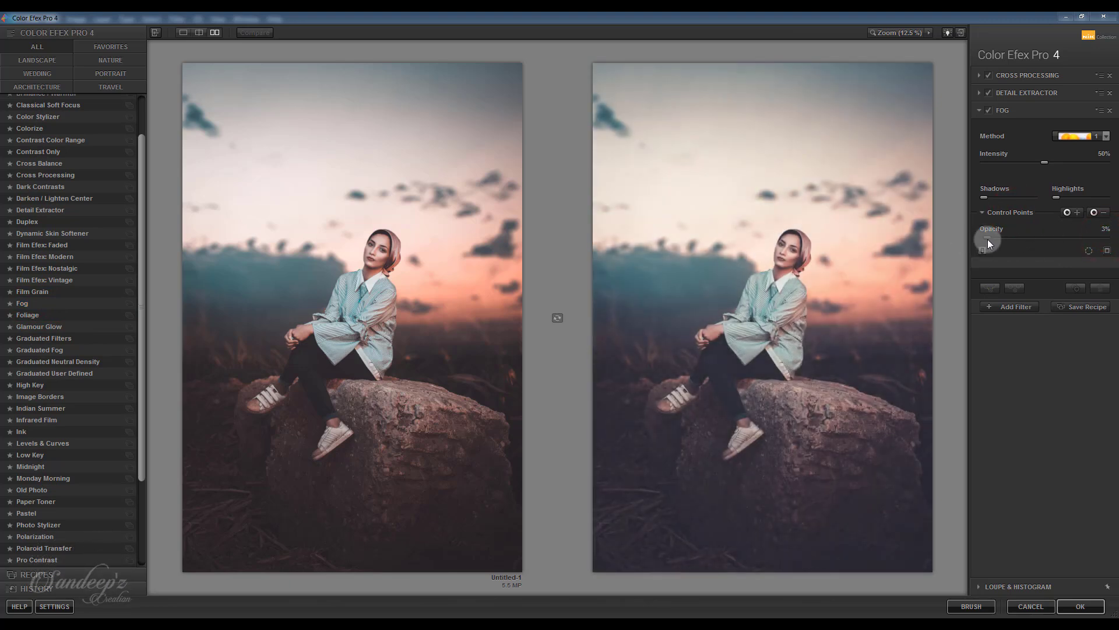
Step: Apply the Color Efex Pro 4 filter stack to the Photoshop image
left_click(1006, 307)
scroll(59, 356, "down", 3)
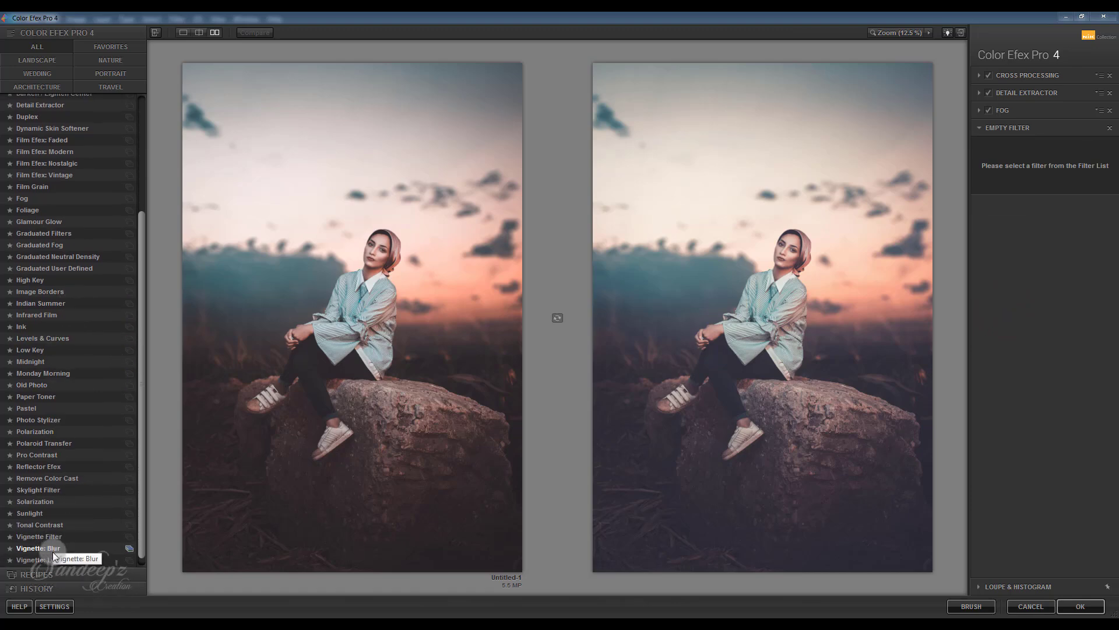
scroll(117, 309, "up", 3)
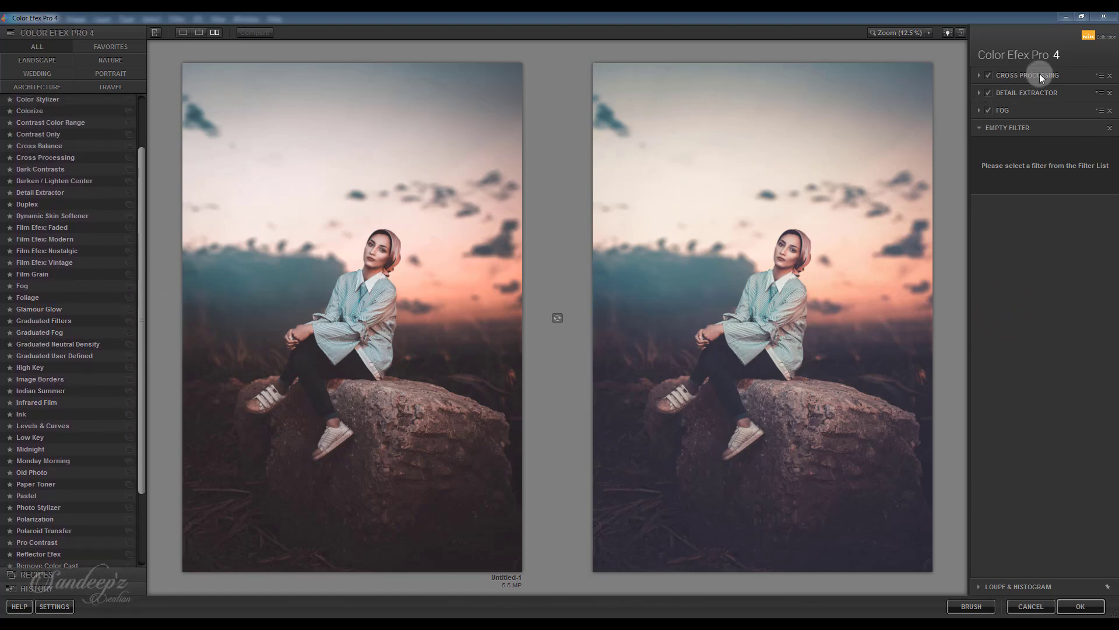
left_click(1080, 609)
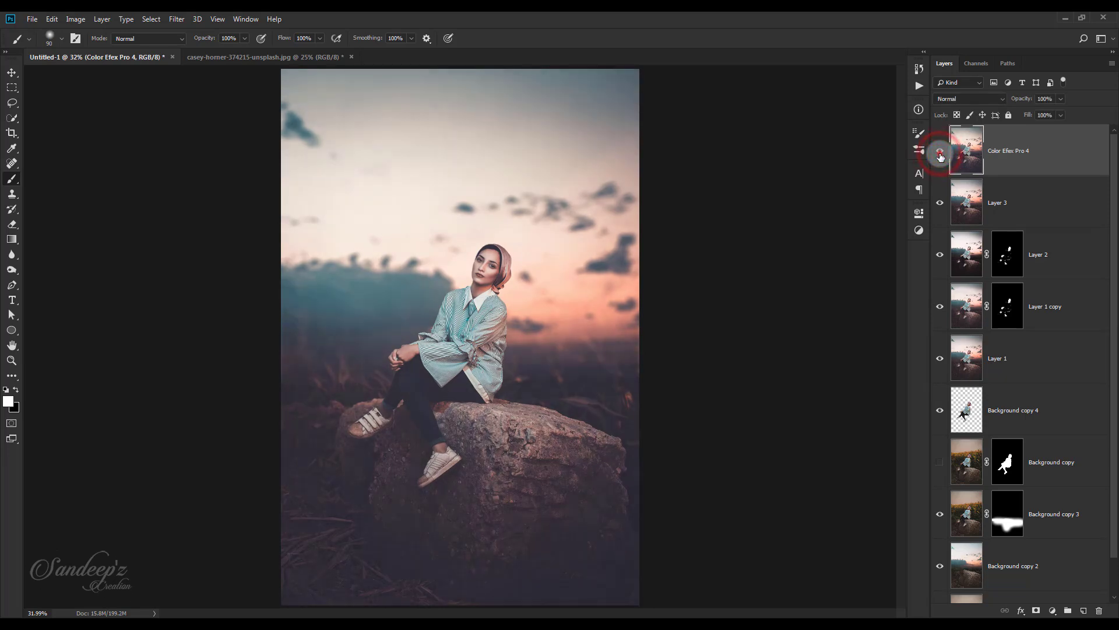
Step: Duplicate the Color Efex Pro 4 layer and give it Camera Raw Highlights -31, Shadows +8
left_click(940, 155)
key("ctrl+j")
key("ctrl+shift+a")
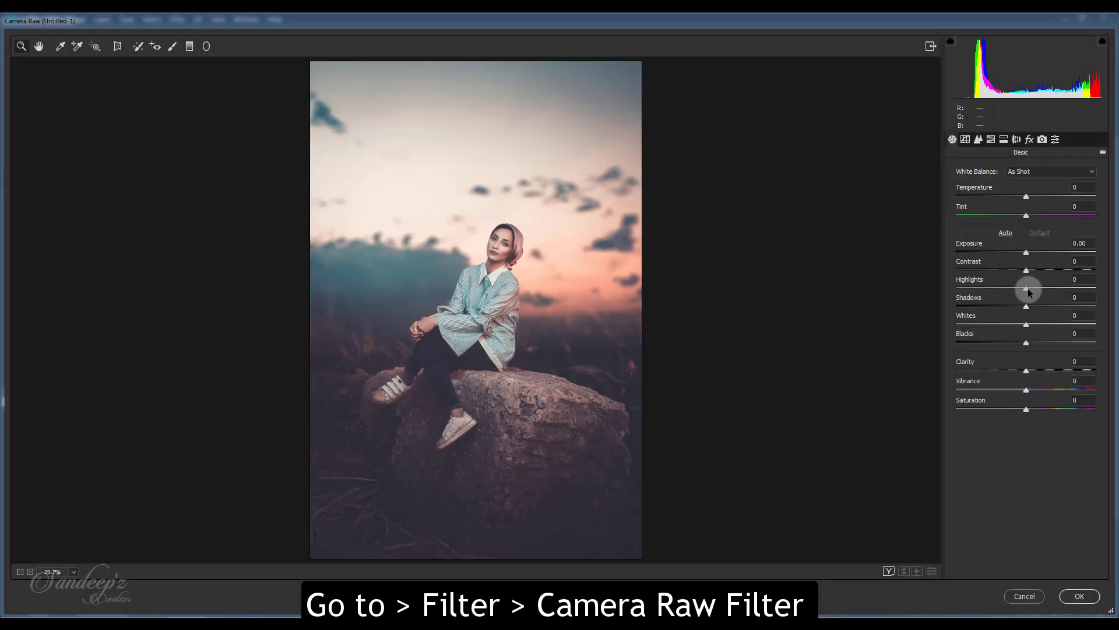
left_click_drag(1027, 289, 1000, 290)
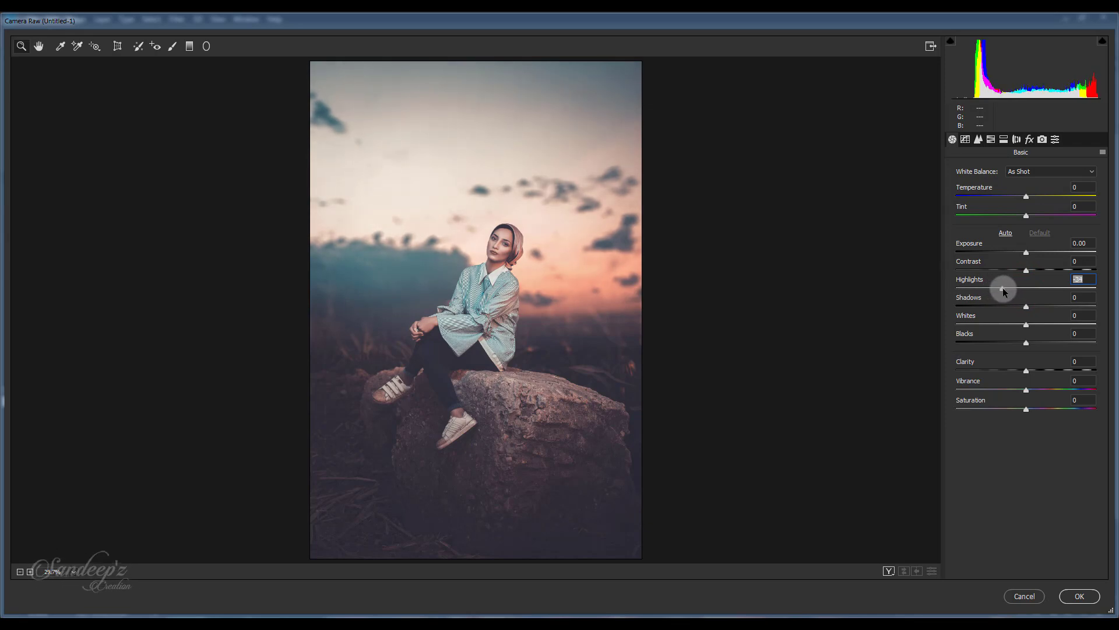
left_click_drag(1002, 288, 1005, 288)
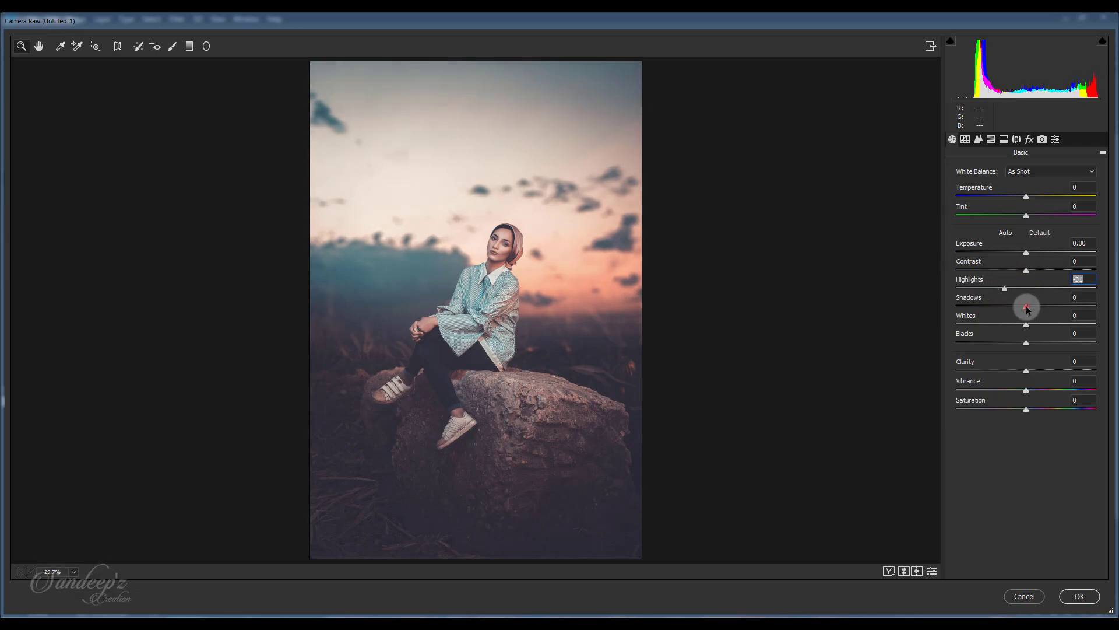
left_click(1077, 596)
left_click(940, 151)
left_click(940, 151)
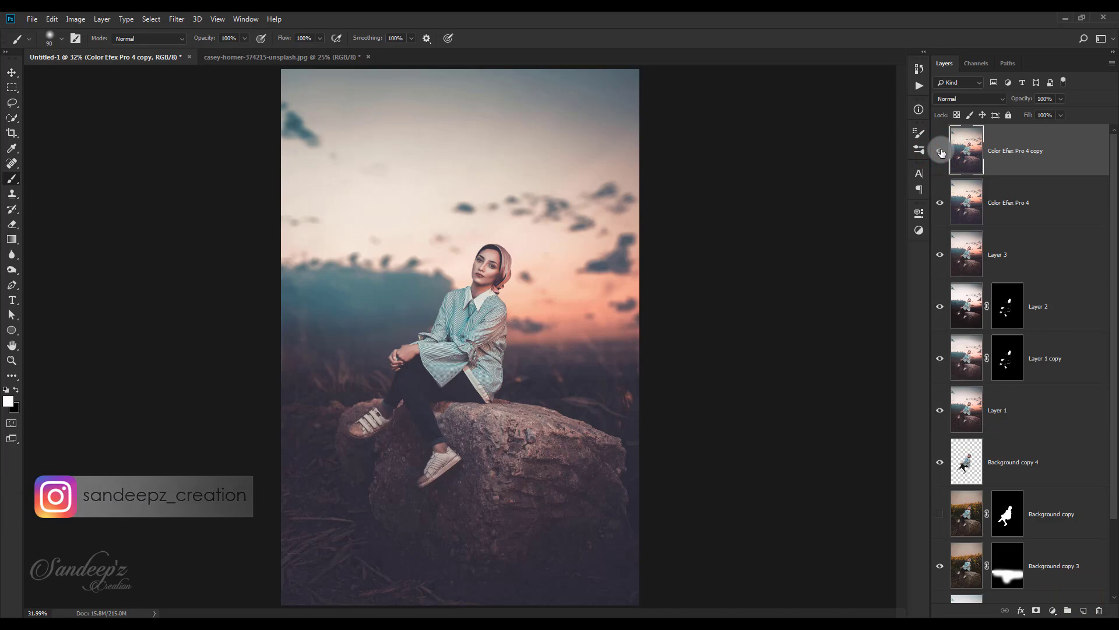
Step: Zoom in and Alt-toggle the Background layer to compare the cornfield original with the composite
key("ctrl+plus")
key("ctrl+plus")
key("ctrl+plus")
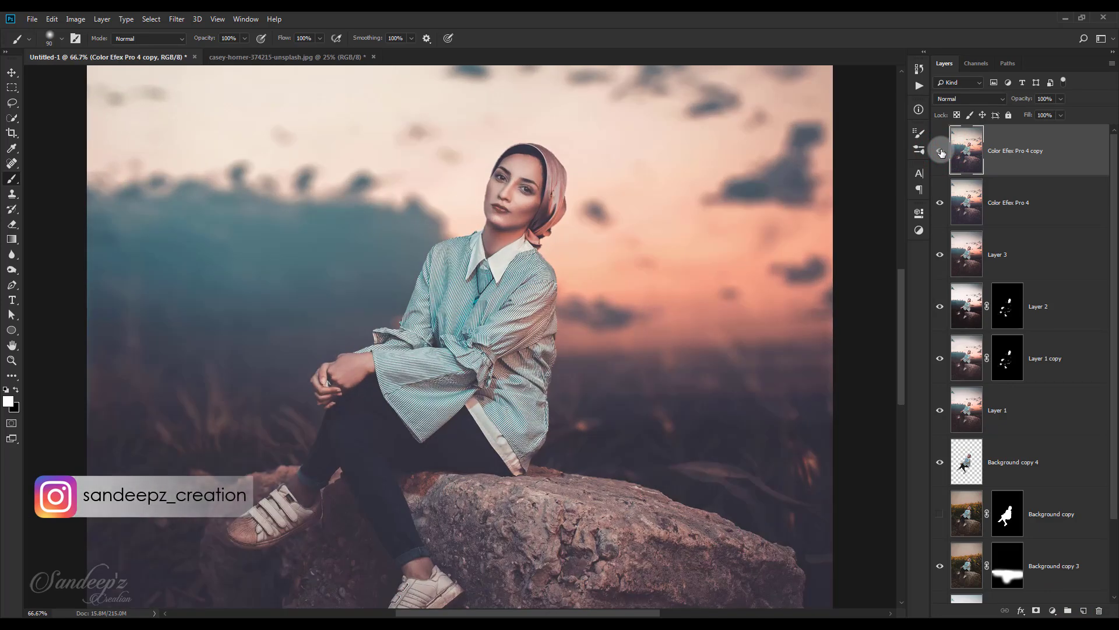
scroll(991, 379, "down", 3)
left_click(941, 579, "alt")
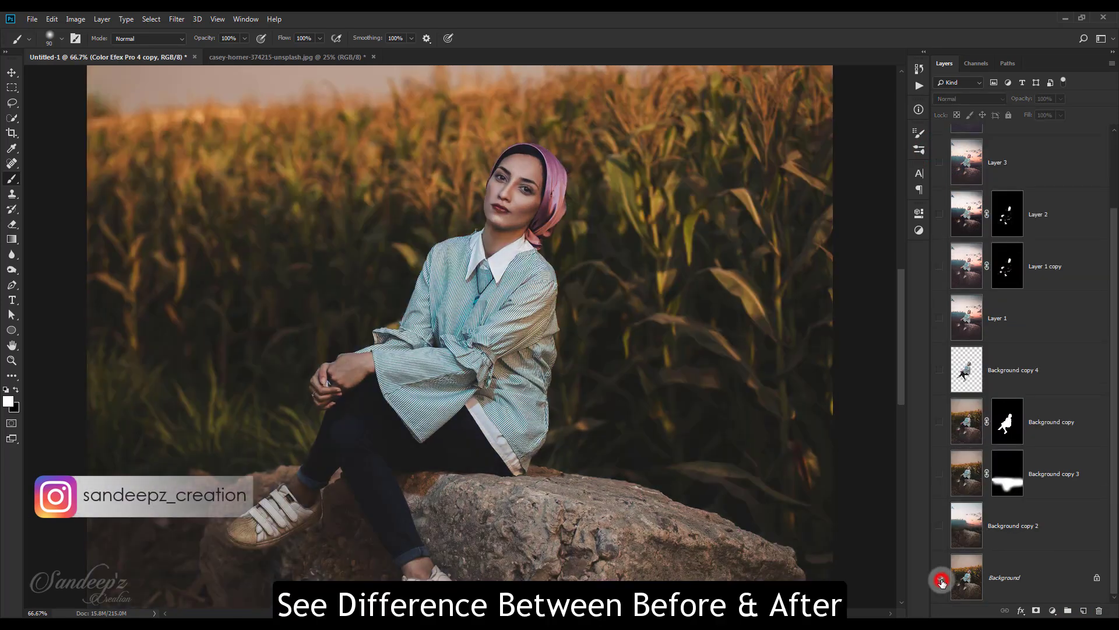
left_click(941, 579, "alt")
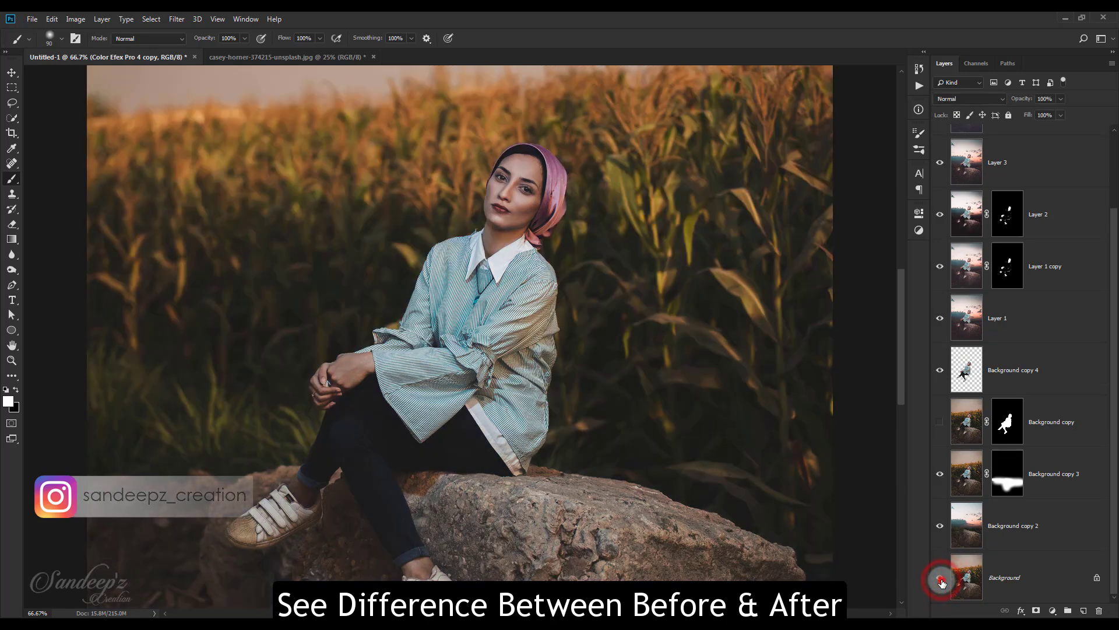
left_click(941, 580, "alt")
left_click(941, 580, "alt")
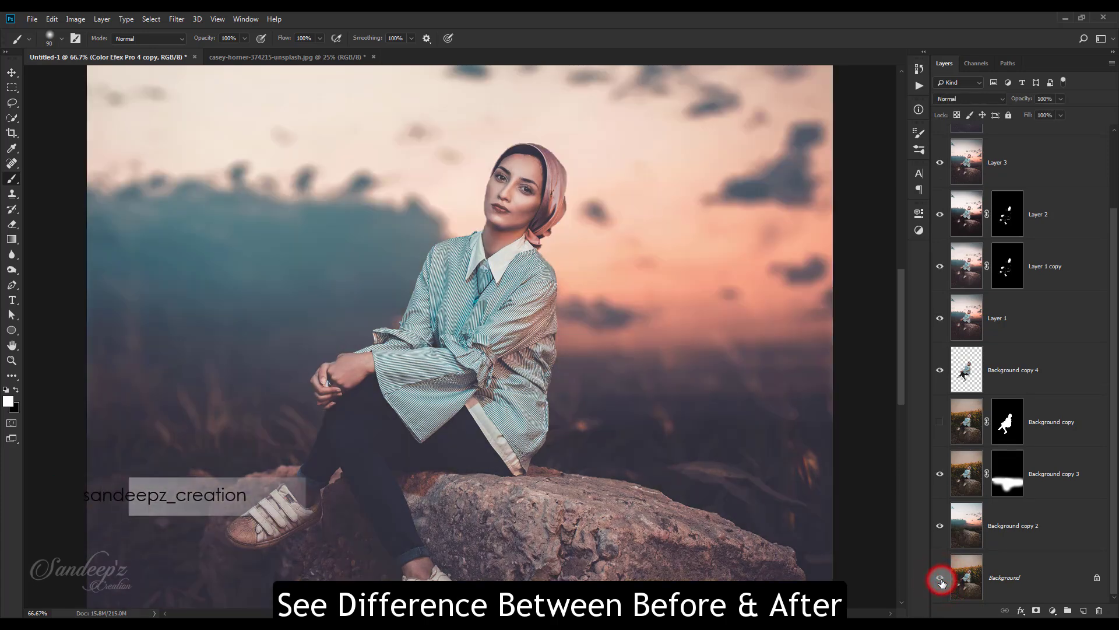
left_click(941, 580, "alt")
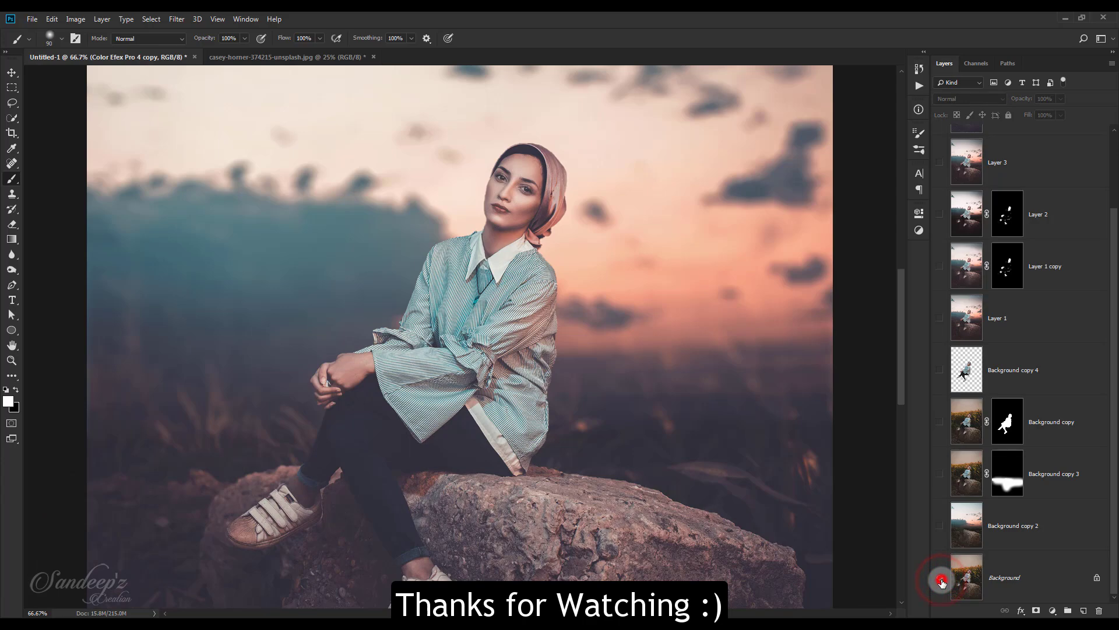
left_click(942, 580, "alt")
key("ctrl+0")
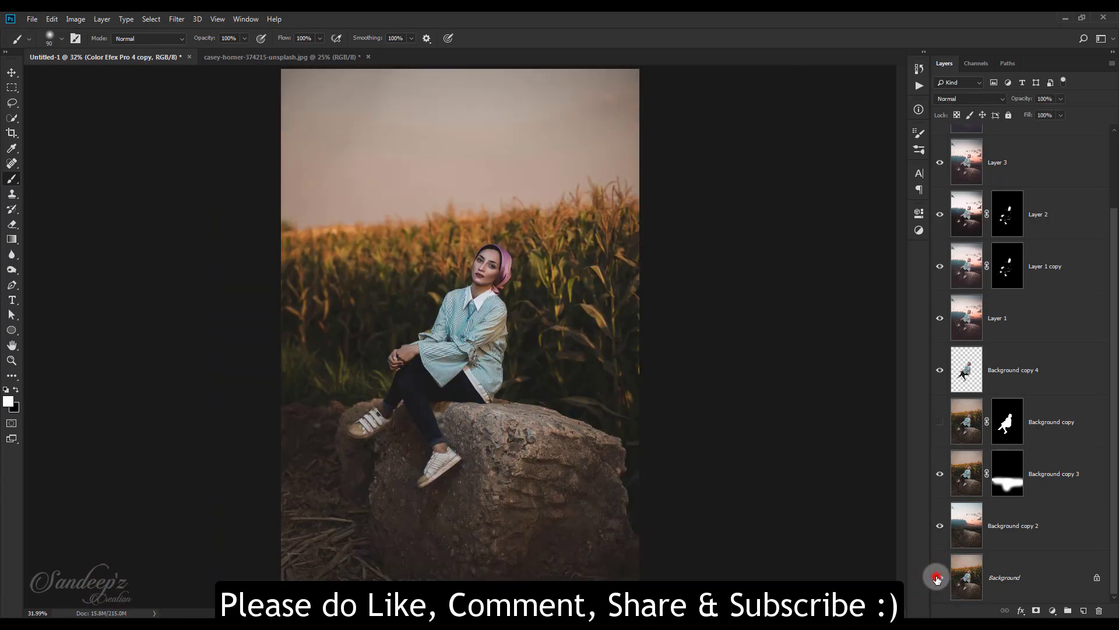
Step: Alt-click the Background layer's eye again to restore all layers' visibility
left_click(937, 578, "alt")
left_click(937, 578, "alt")
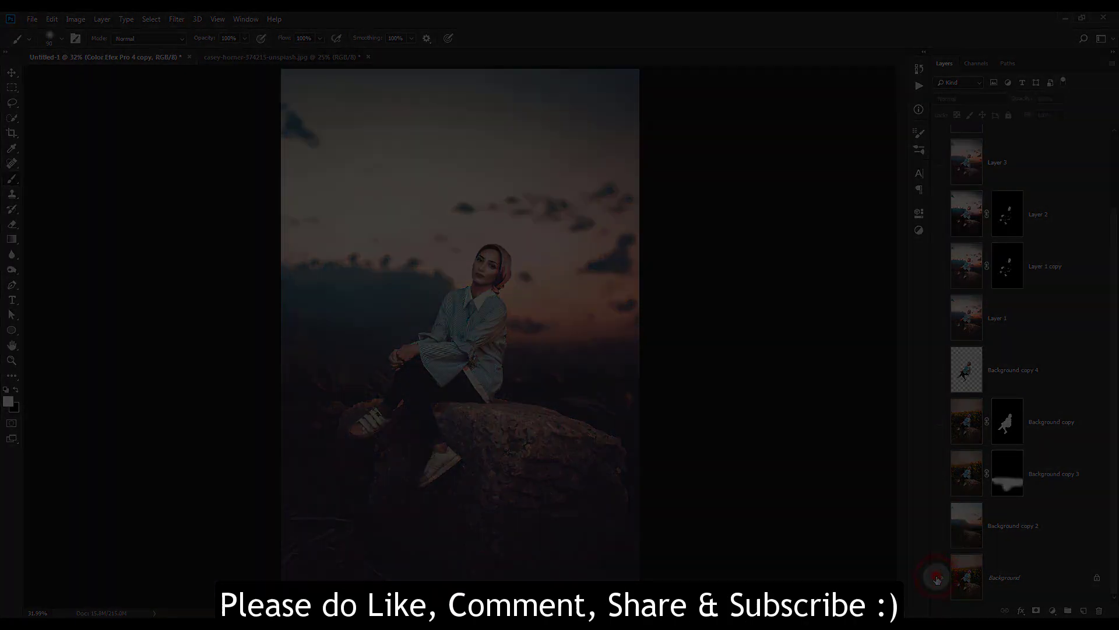